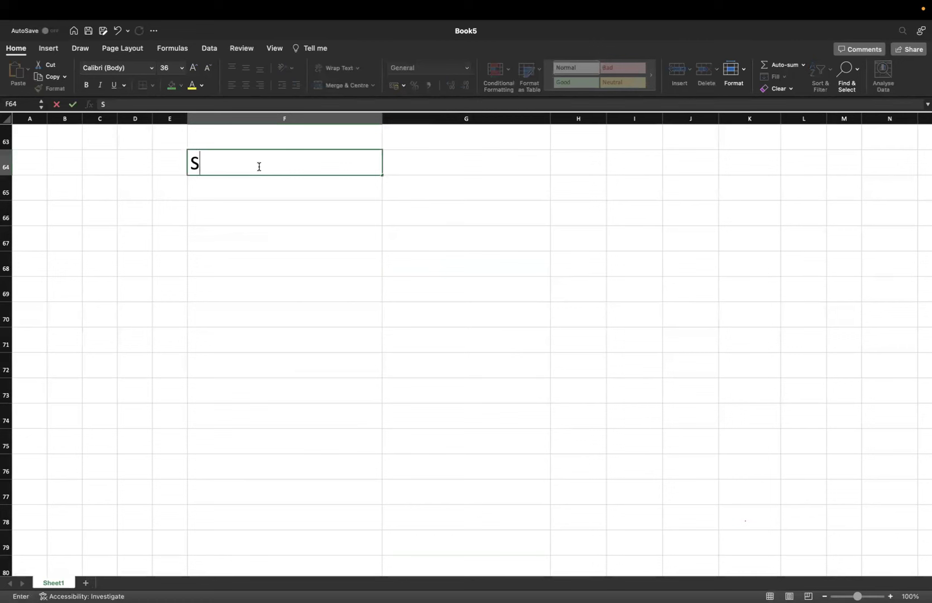
- Replace the text being entered in cell F64 with the heading "Inventory"
type("tock")
key("BackSpace")
key("BackSpace")
key("BackSpace")
key("BackSpace")
key("BackSpace")
type("Inventory")
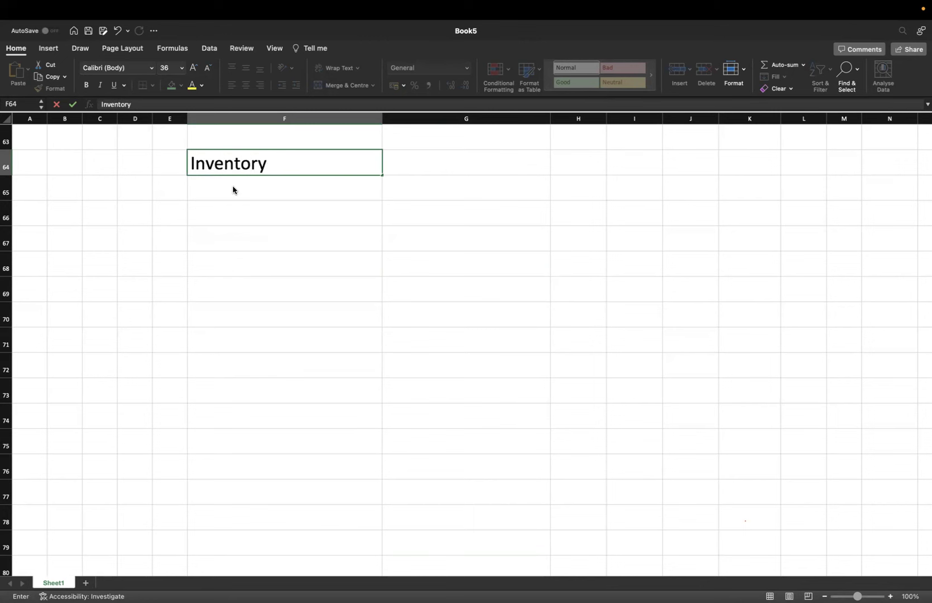
key("Return")
- Add a "cost" row below the Inventory heading with the amount 60000 in G65
type("cost")
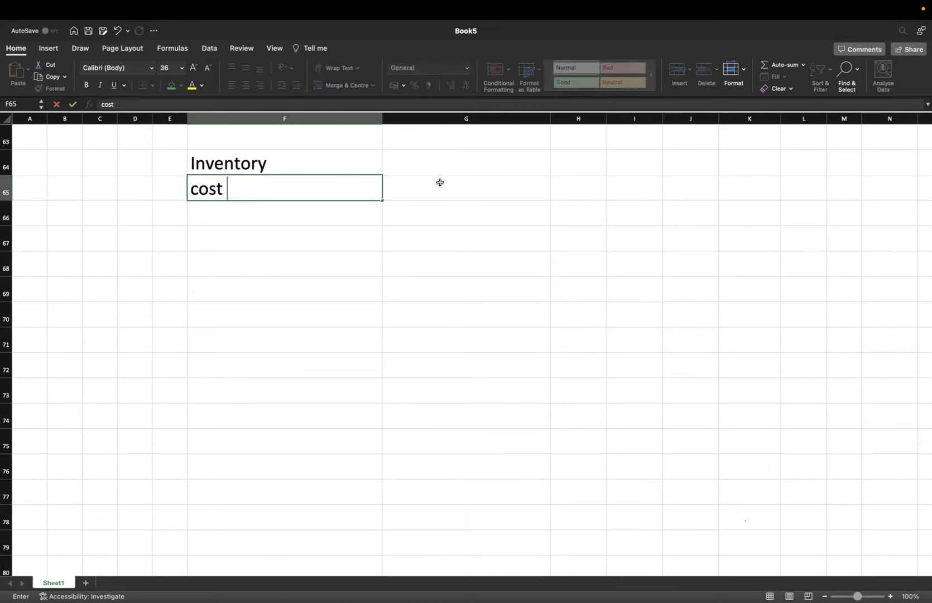
left_click(439, 184)
type("60000")
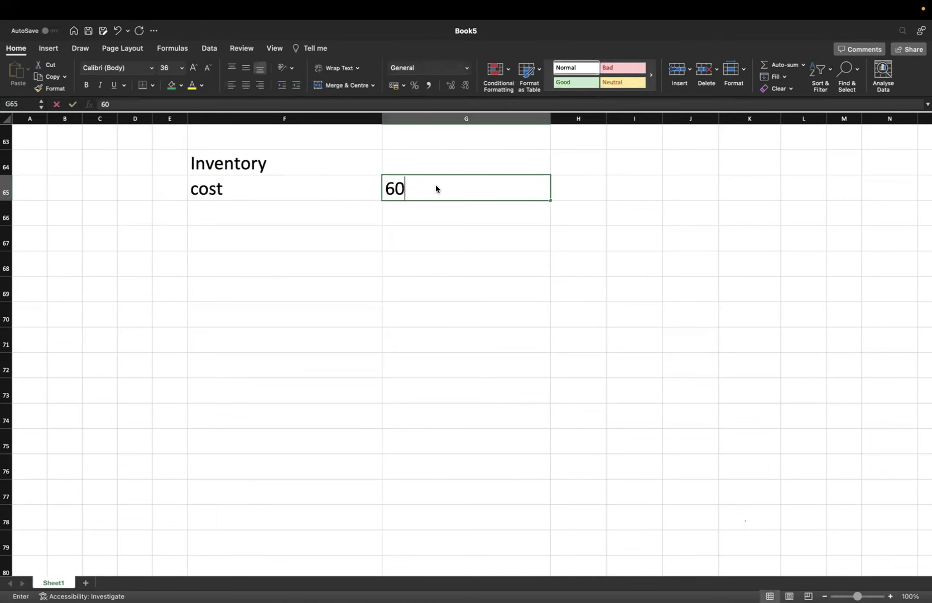
- Add a "Net Realizable value" row in row 66 with the amount 54000 beside it
left_click(301, 231)
left_click(257, 220)
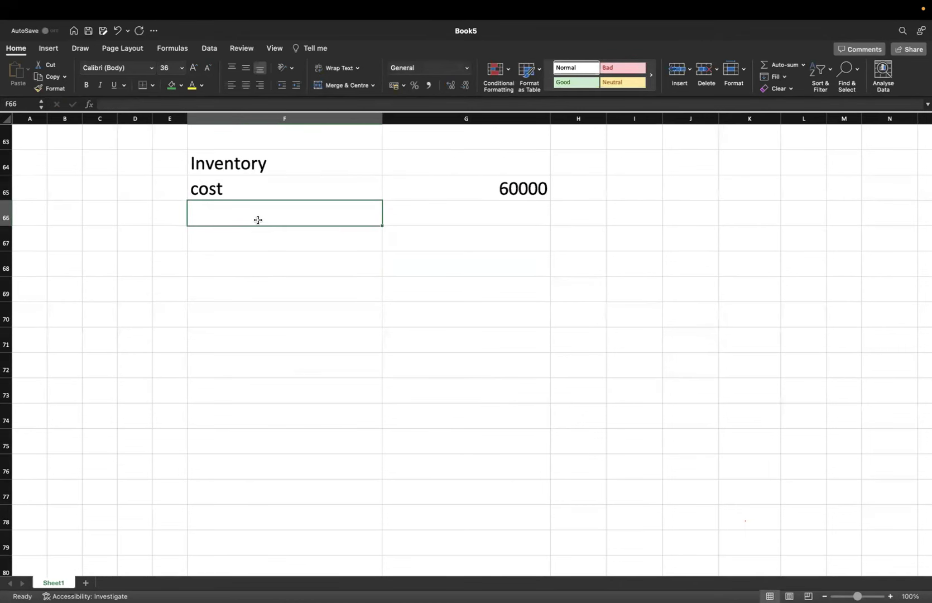
type("N")
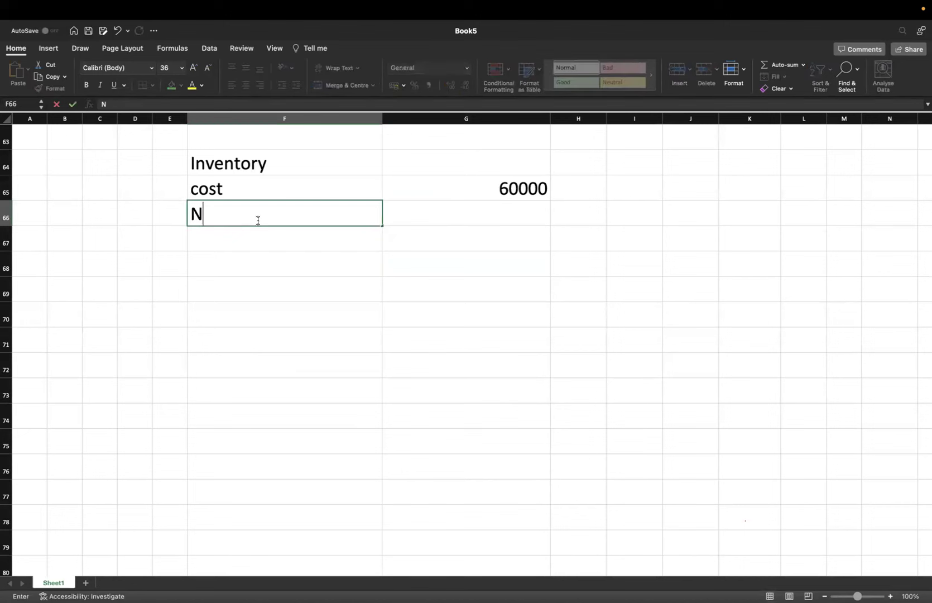
type("Et Realizab")
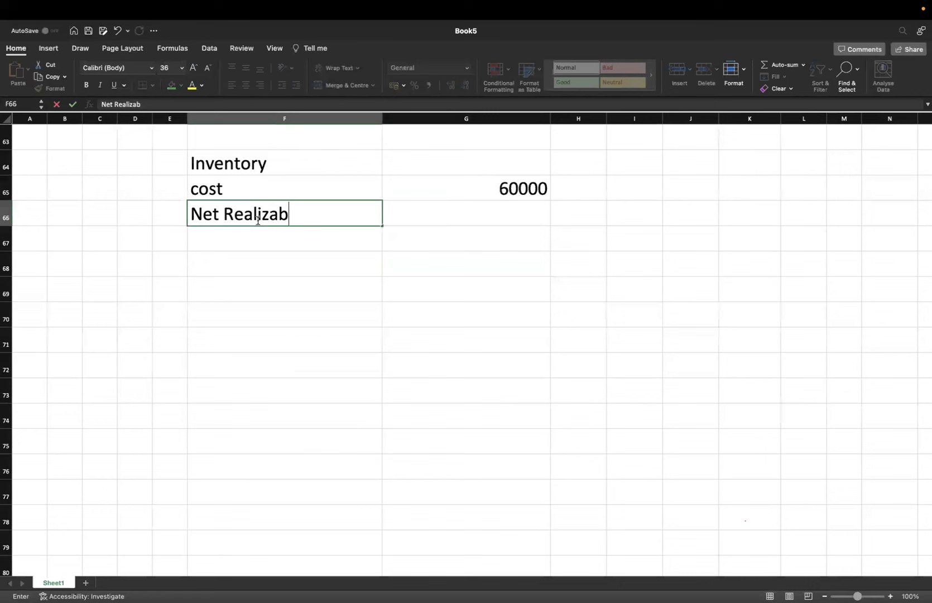
type("le value")
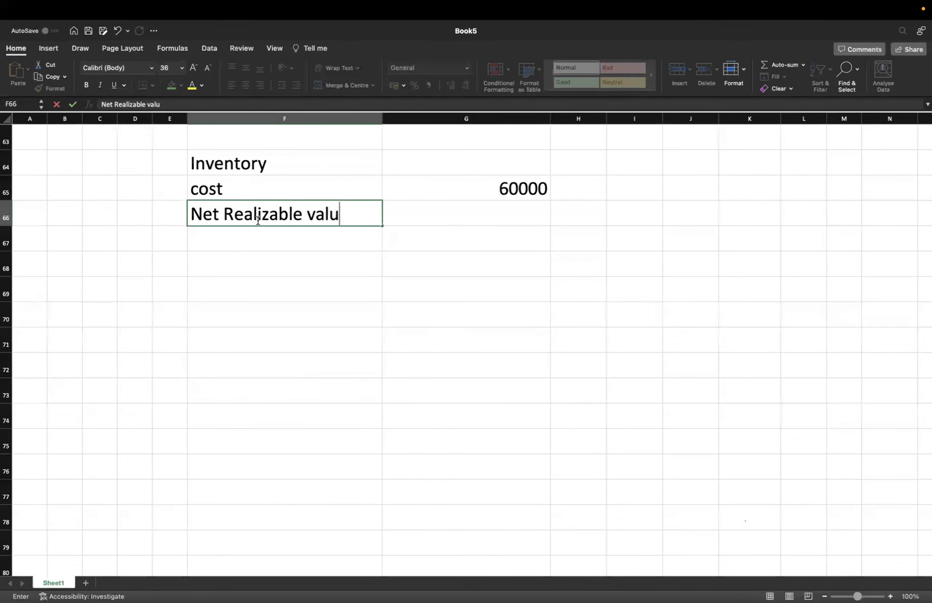
left_click(491, 207)
type("5")
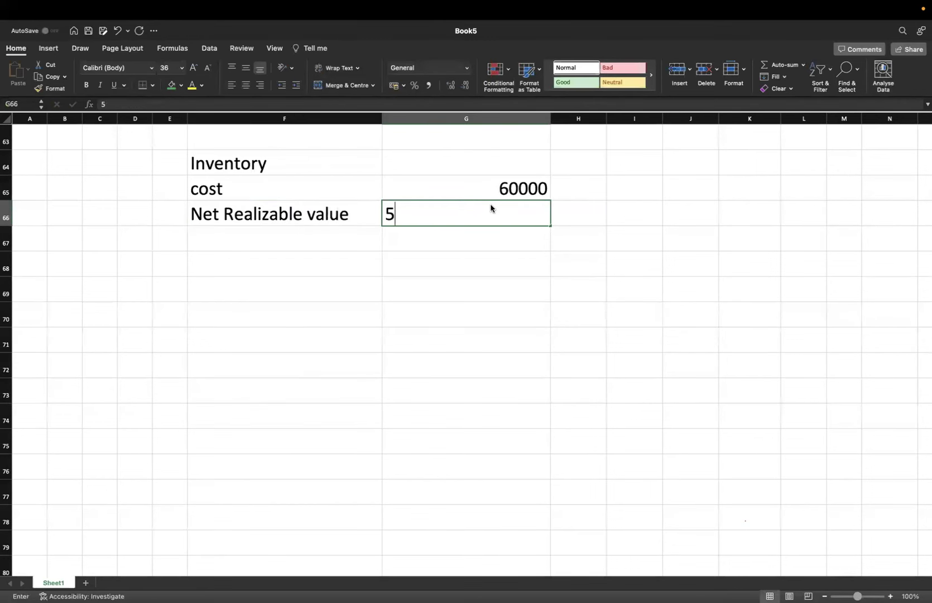
type("4000")
- Enter the label "B/s" in F68, leaving one empty row below the net realizable value
left_click(322, 251)
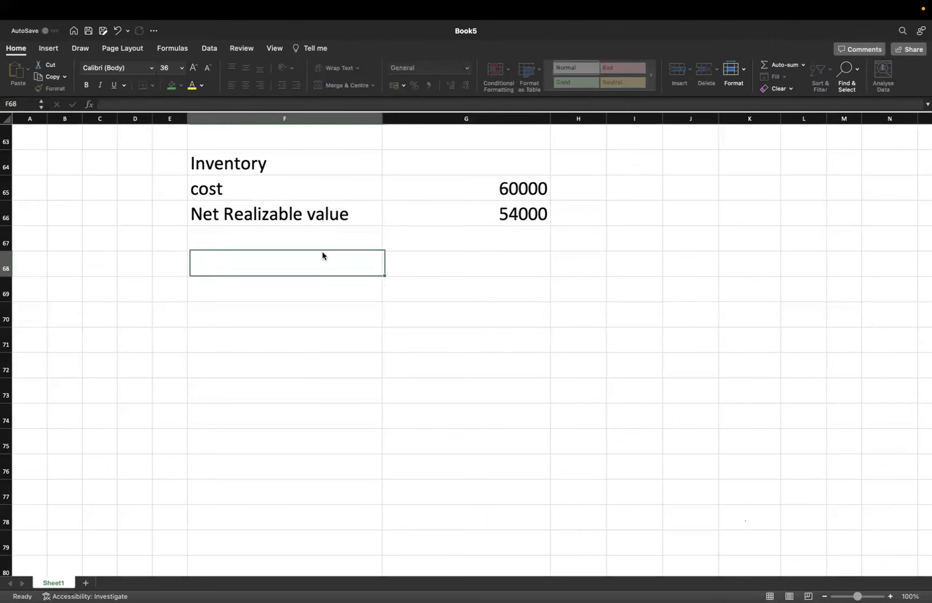
type("B/s")
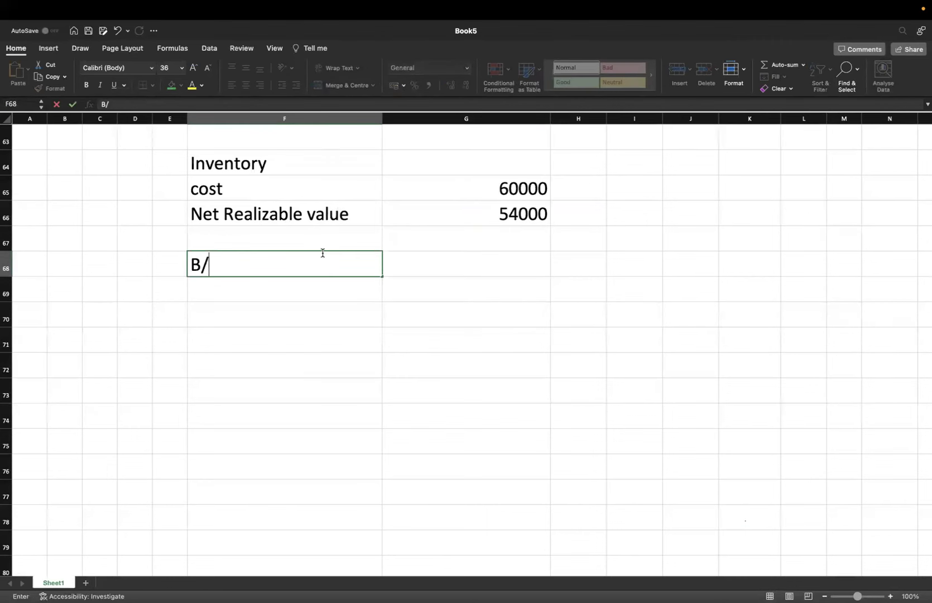
left_click(335, 281)
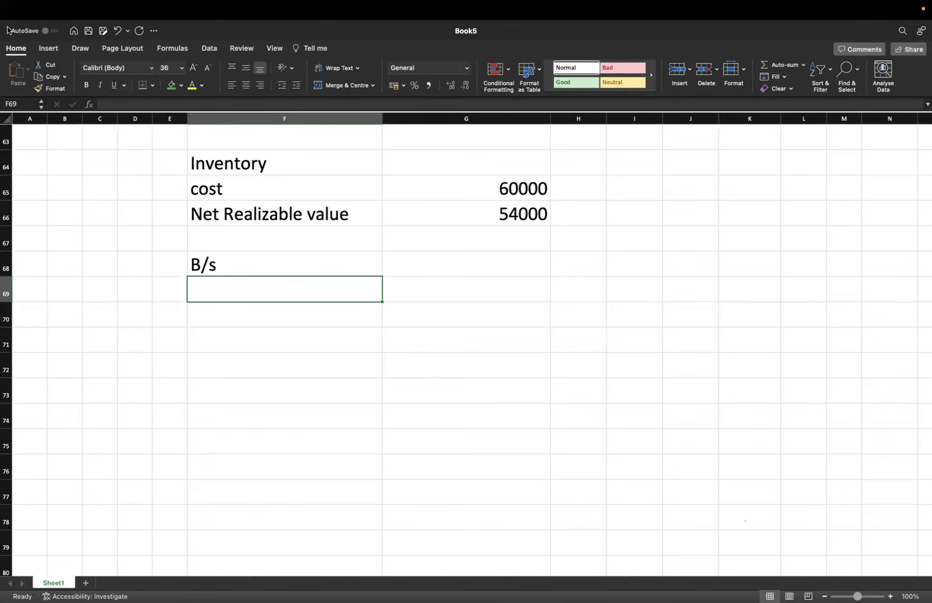
- Fill empty row 67 with the label "loss" in column F and the amount 6000 in column G
left_click(555, 252)
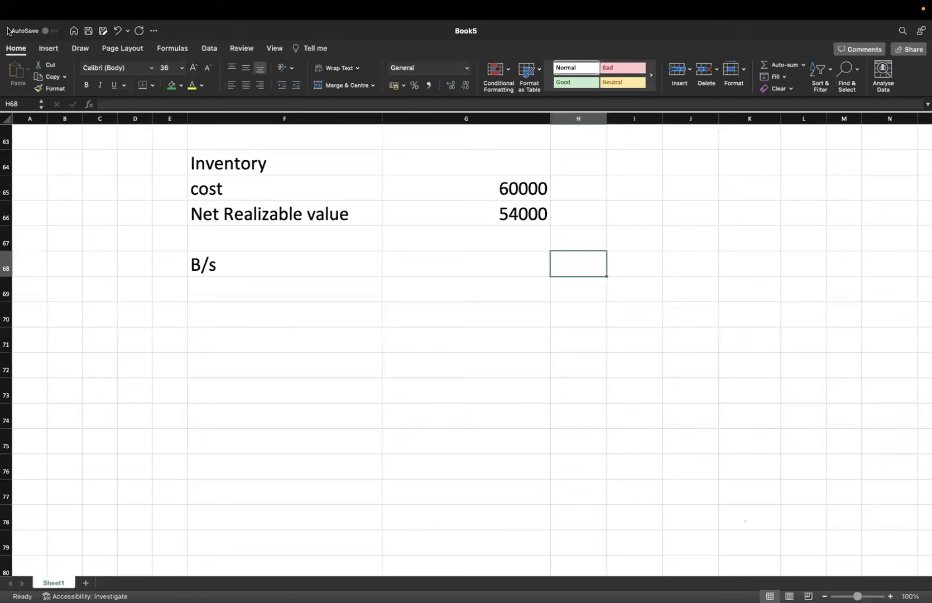
left_click(507, 257)
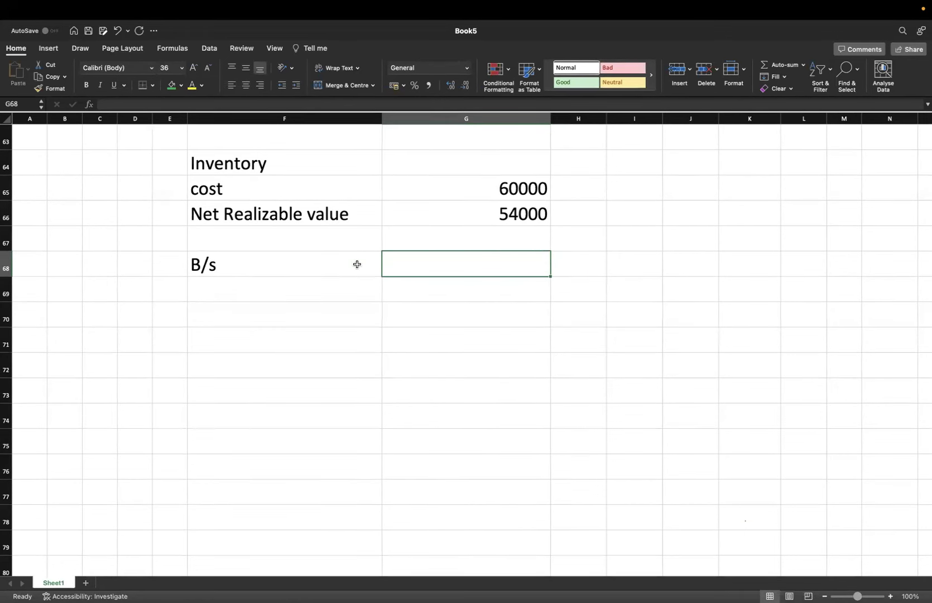
left_click(457, 247)
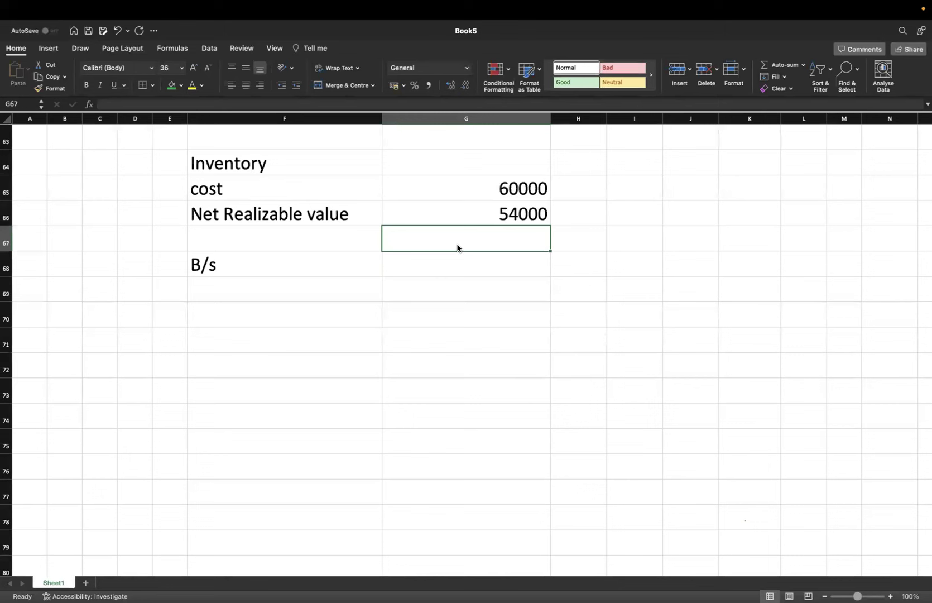
left_click(431, 264)
left_click(441, 239)
type("6")
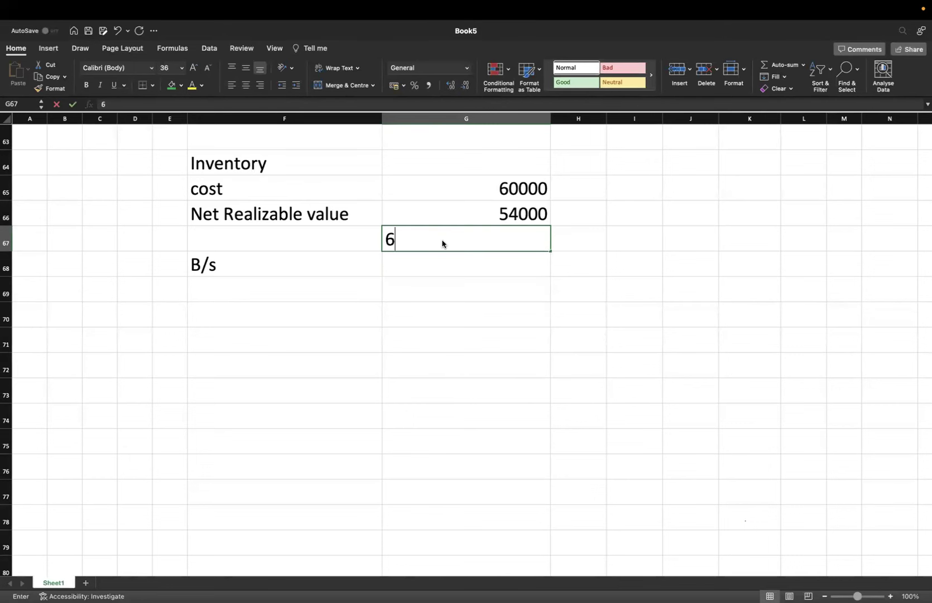
type("0000")
key("BackSpace")
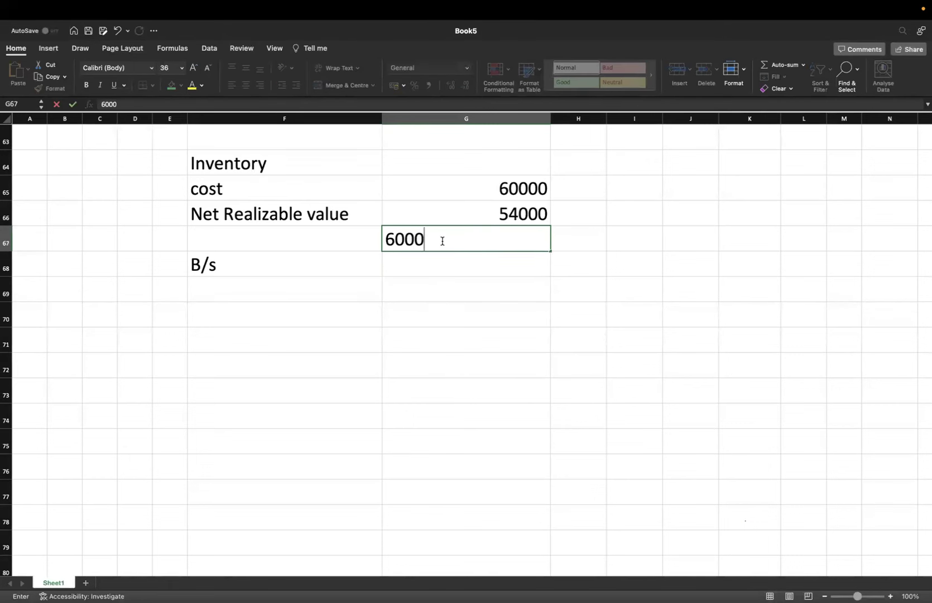
left_click(301, 249)
type("loss")
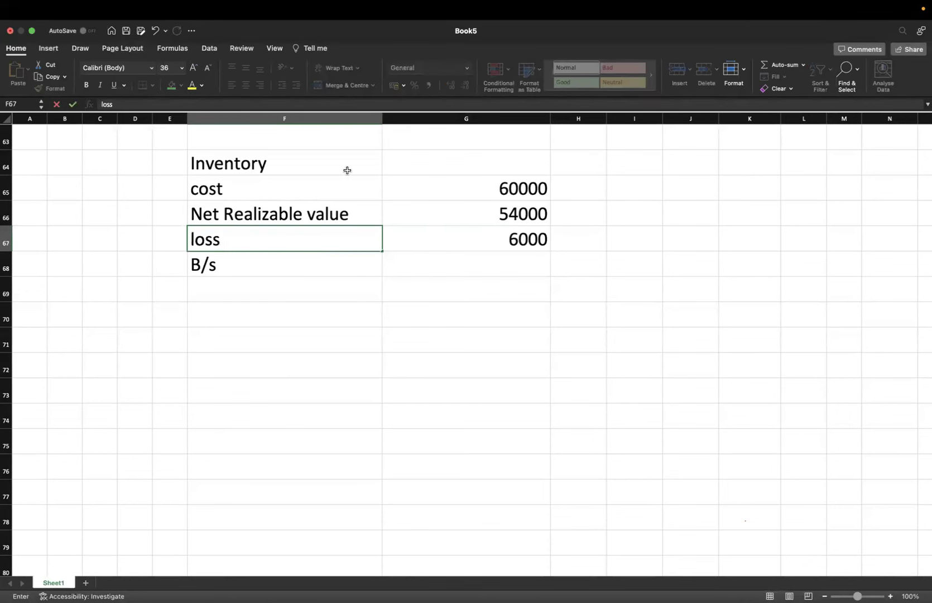
- Enter 54000 as the B/s amount in G68
left_click(513, 217)
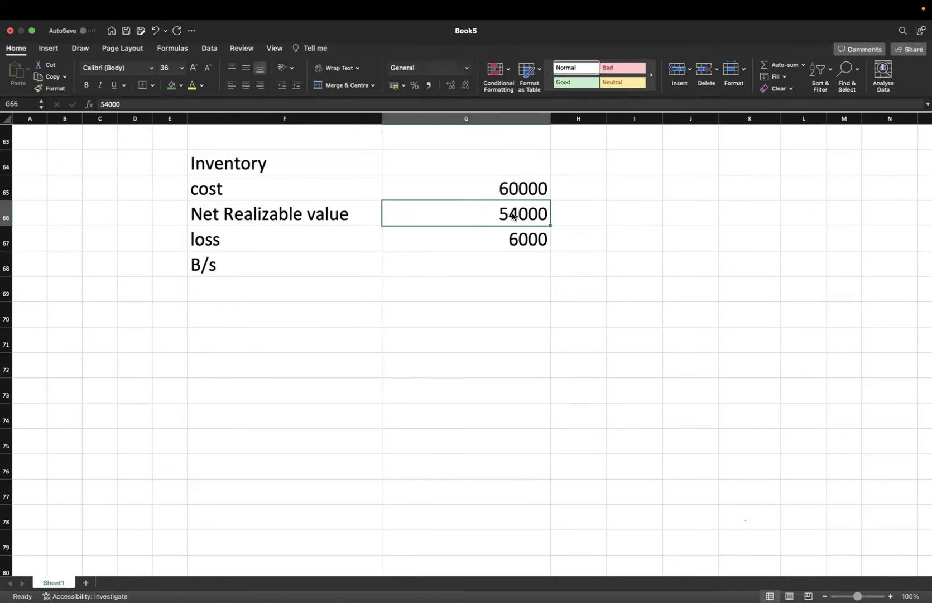
left_click(402, 265)
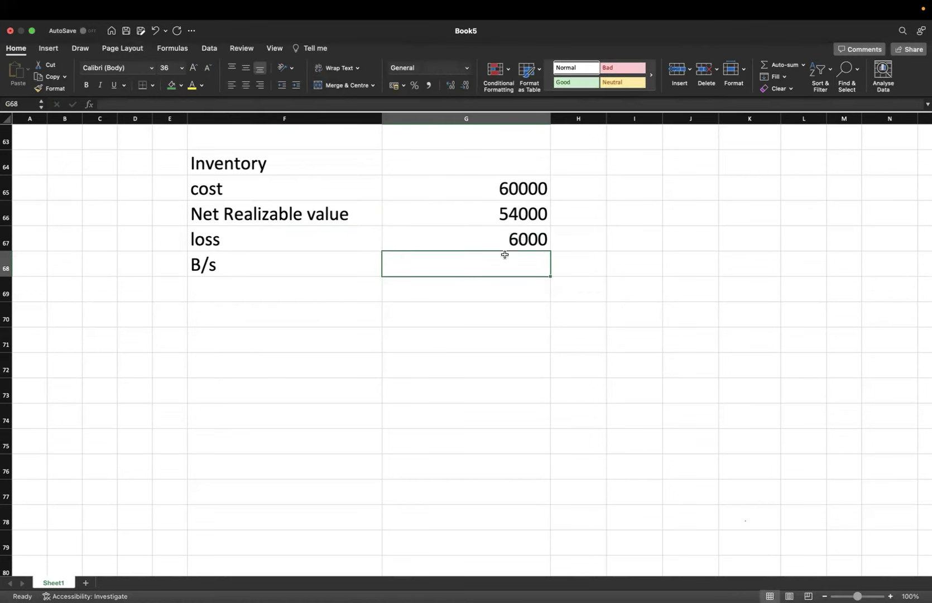
left_click(524, 238)
left_click(442, 267)
type("54000")
left_click(420, 295)
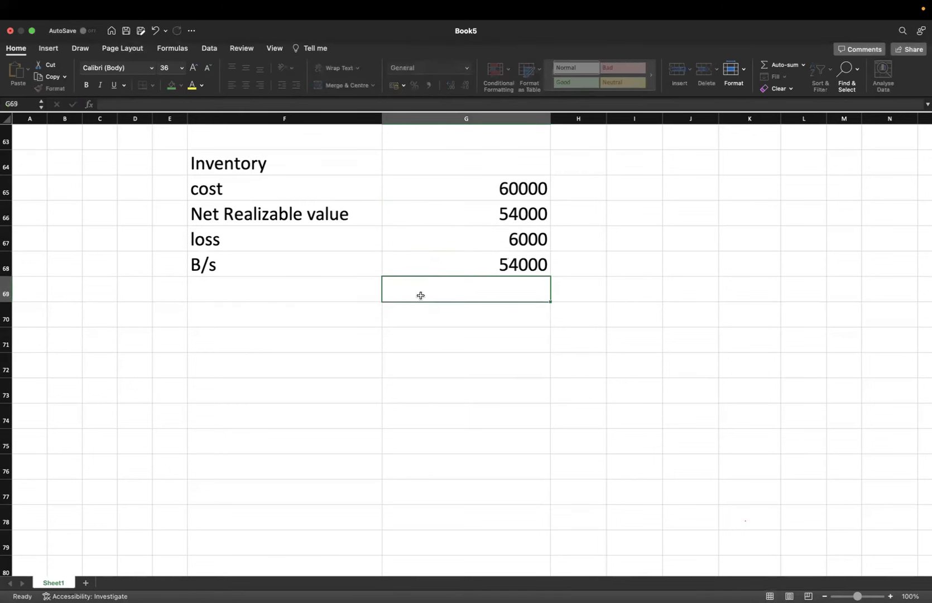
- Clear the loss amount from G67, keeping its label
left_click(521, 238)
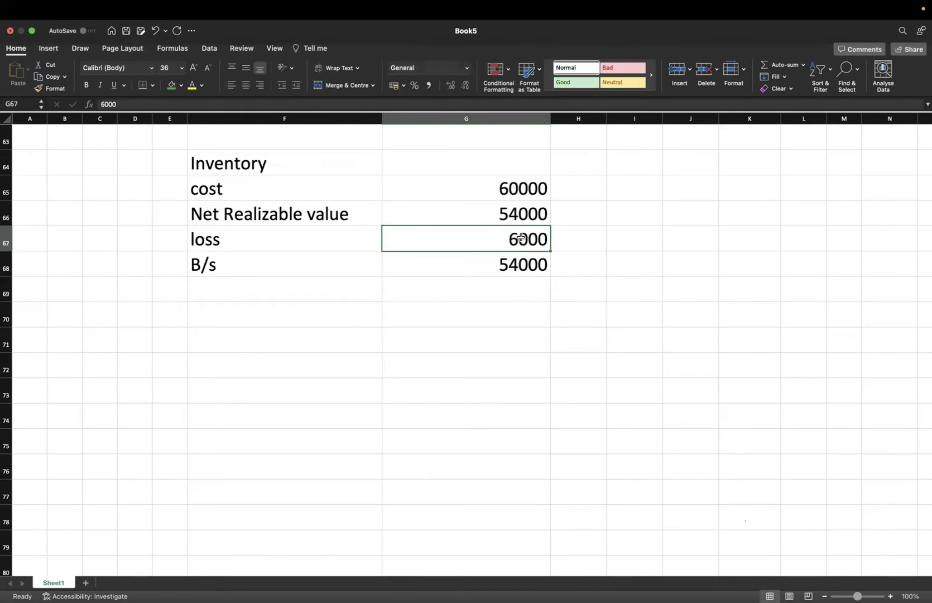
key("Delete")
left_click(516, 266)
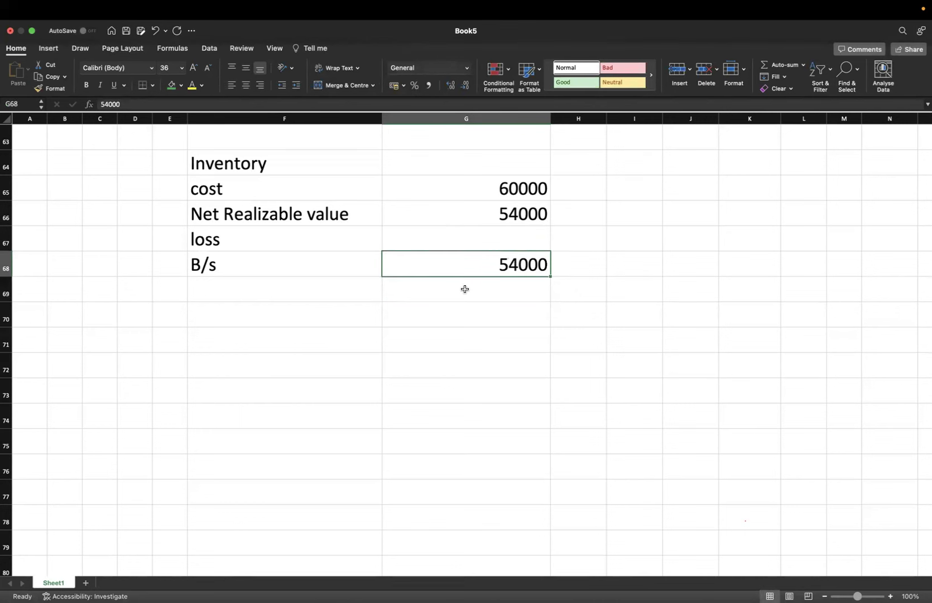
left_click(524, 184)
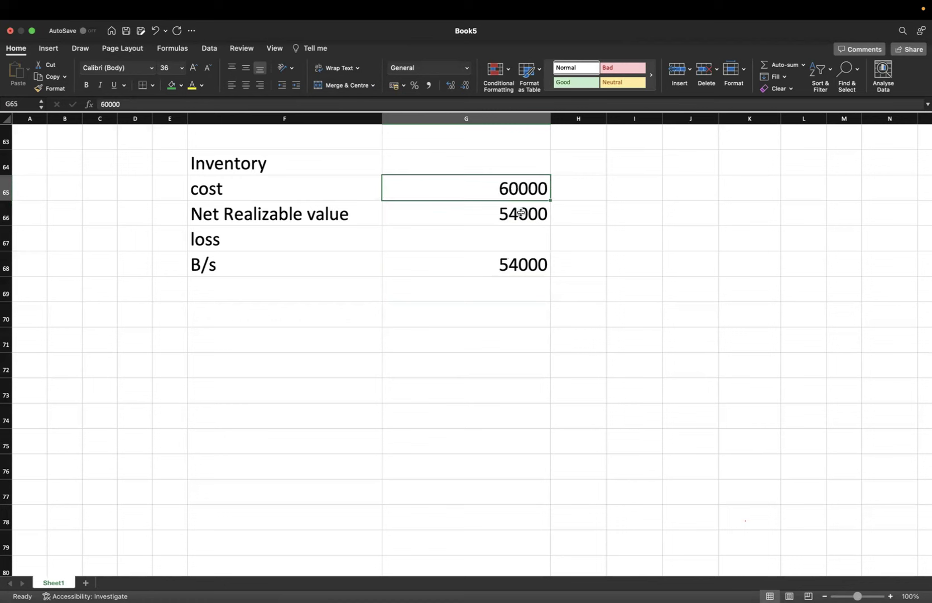
left_click(521, 212)
left_click(490, 237)
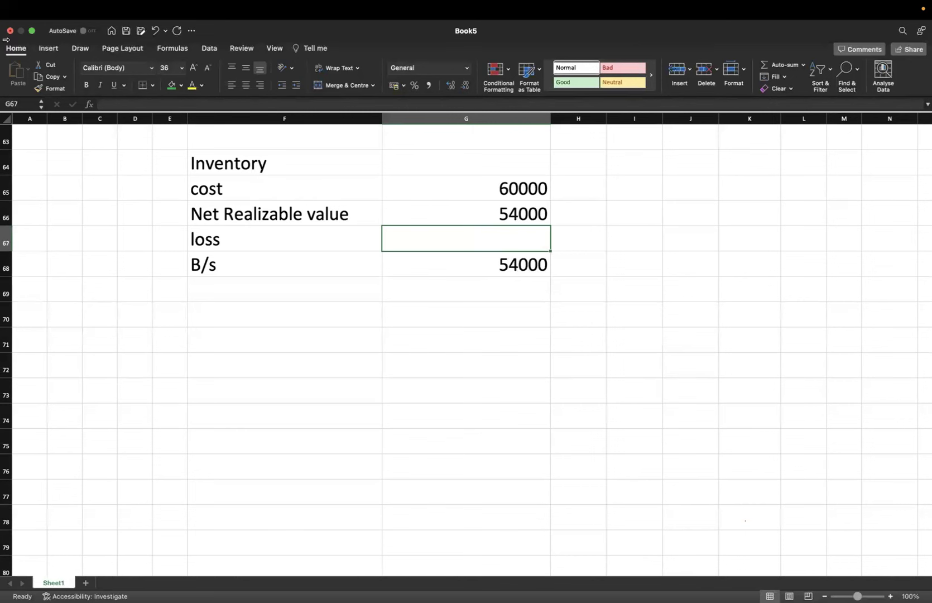
- Change the net realizable value amount in G66 to 66000
mouse_move(12, 3)
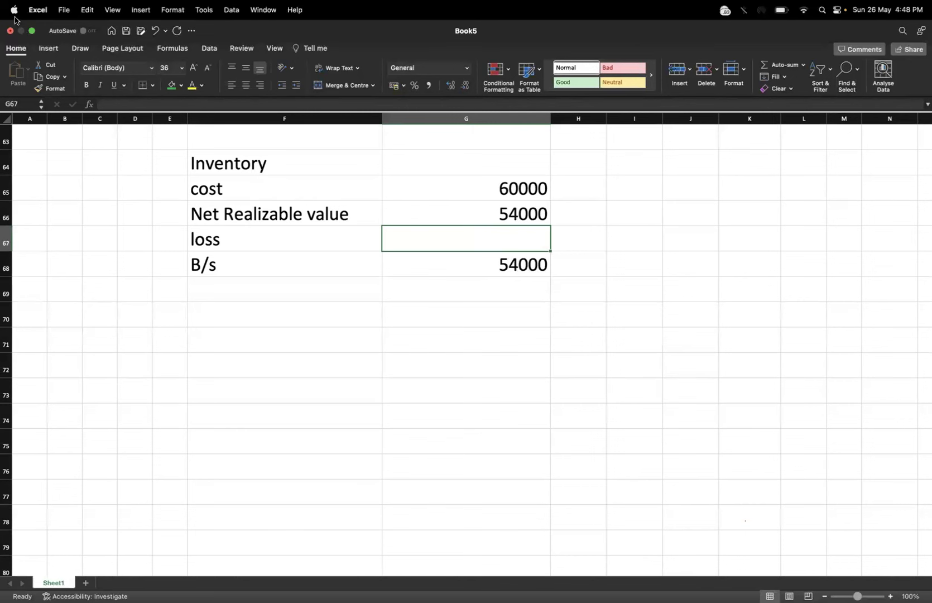
left_click(334, 243)
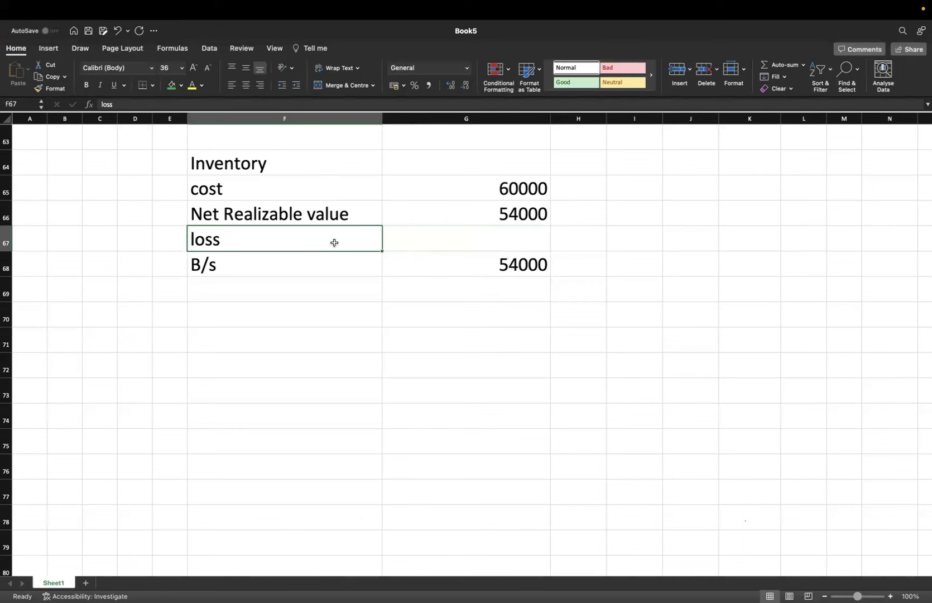
left_click(523, 218)
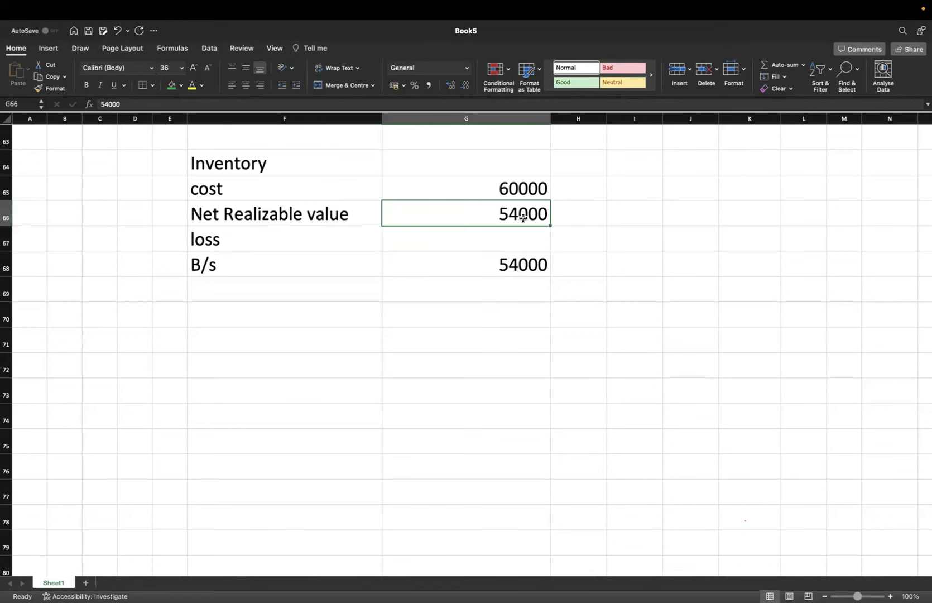
type("66000")
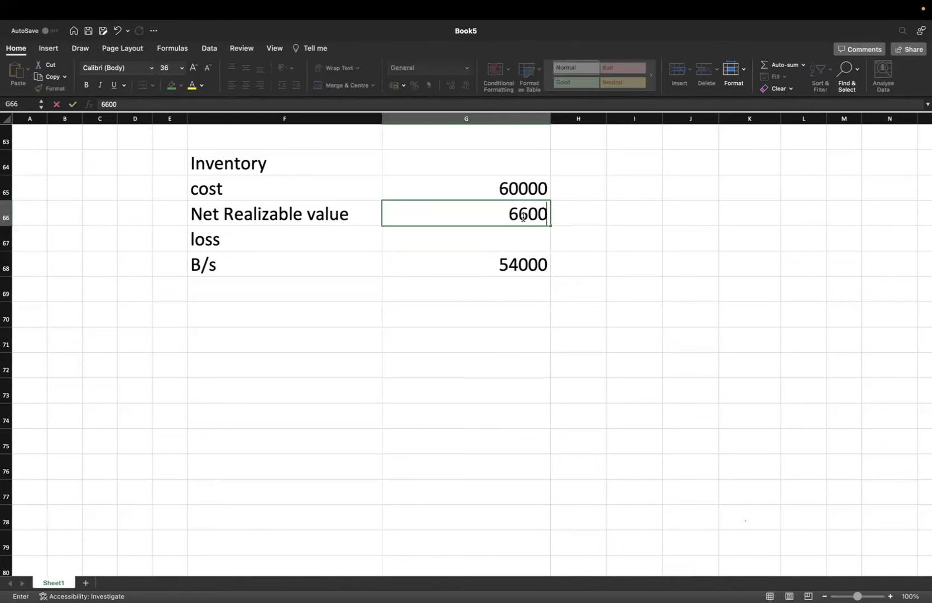
left_click(500, 263)
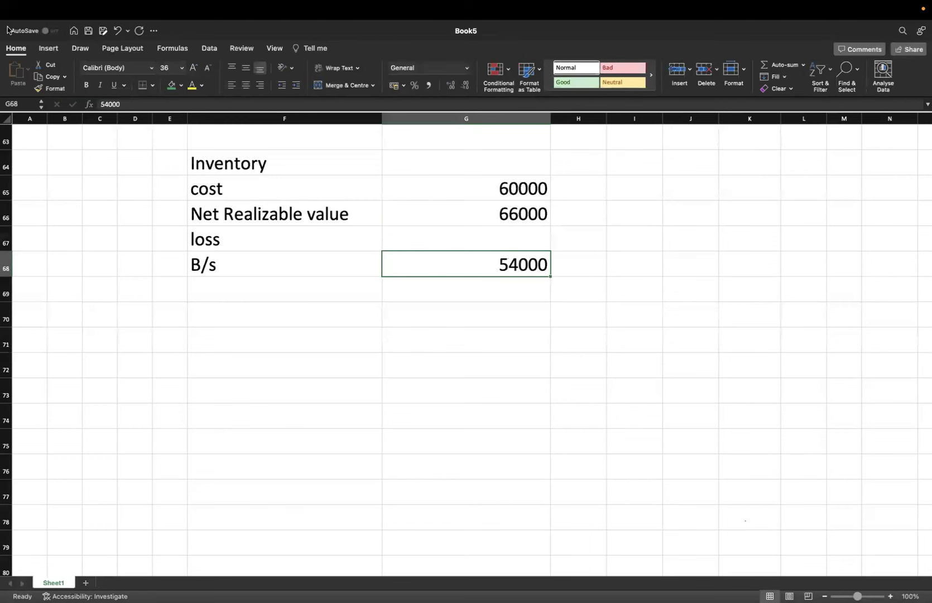
- Change the B/s amount in G68 to 60000
left_click(429, 327)
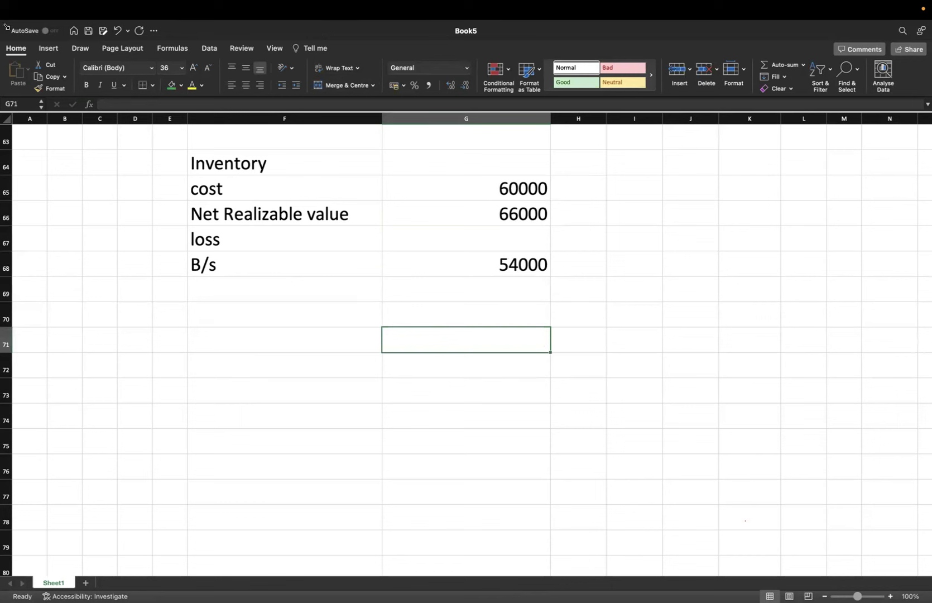
left_click(403, 281)
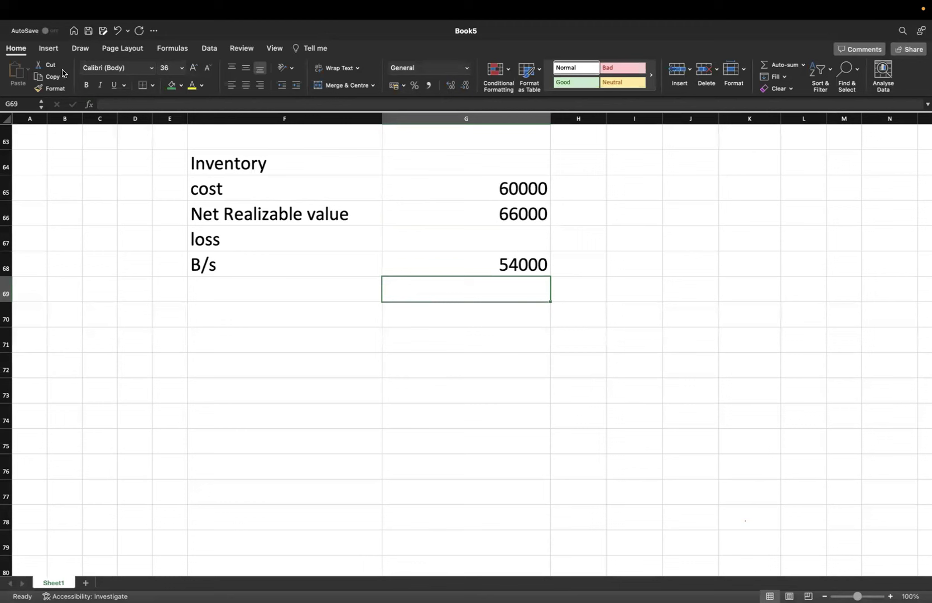
left_click(509, 259)
type("60000")
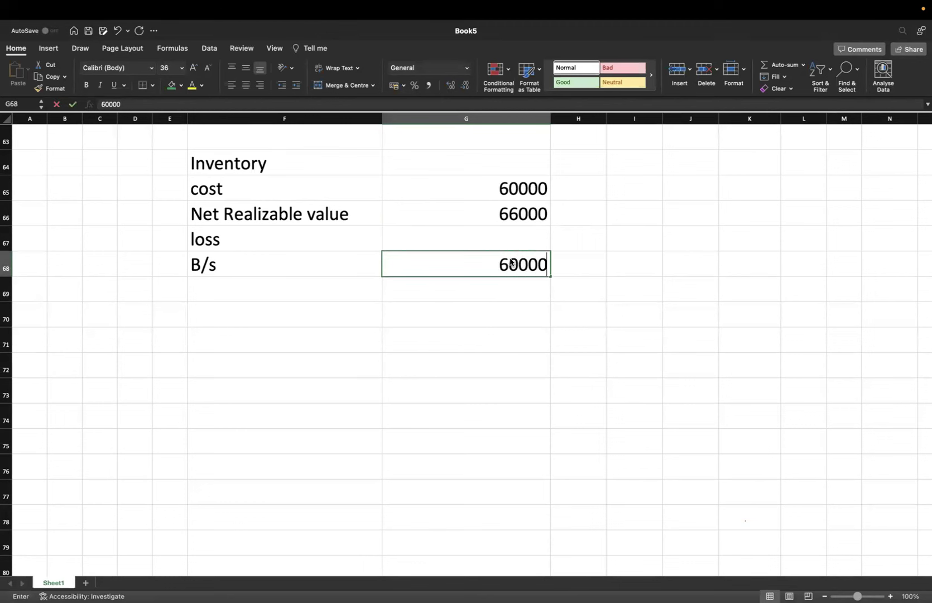
left_click(467, 317)
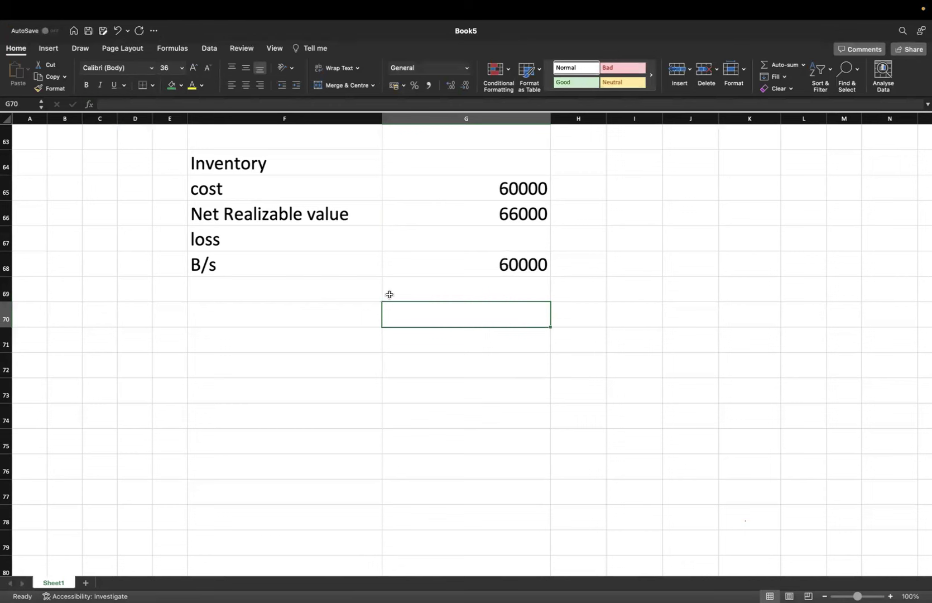
left_click(512, 189)
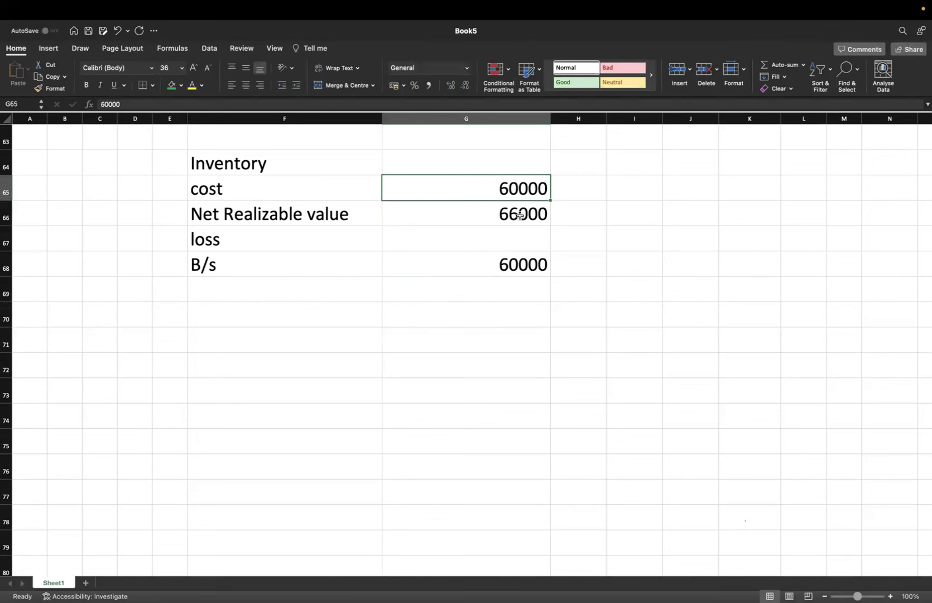
left_click(521, 215)
left_click(514, 244)
left_click(519, 265)
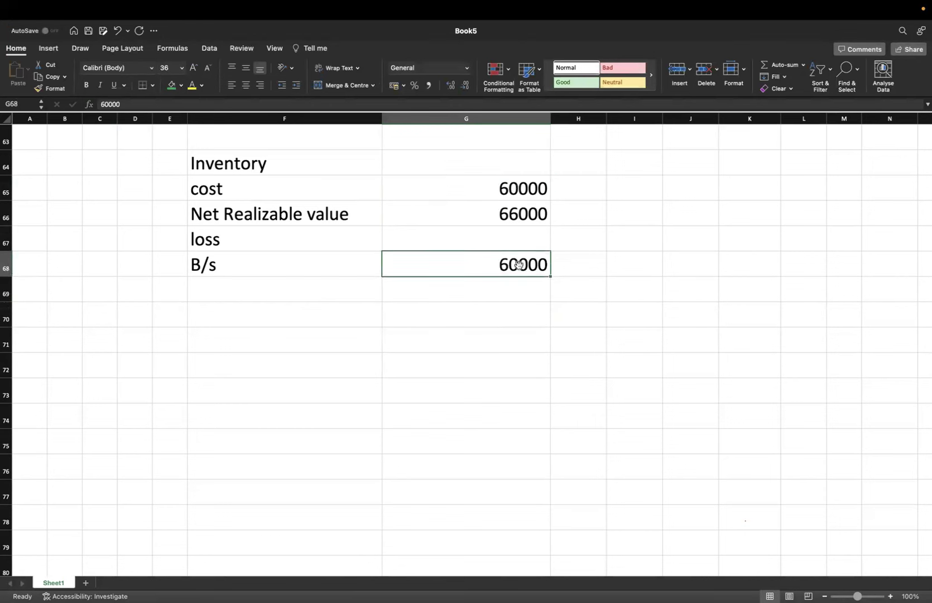
left_click(608, 240)
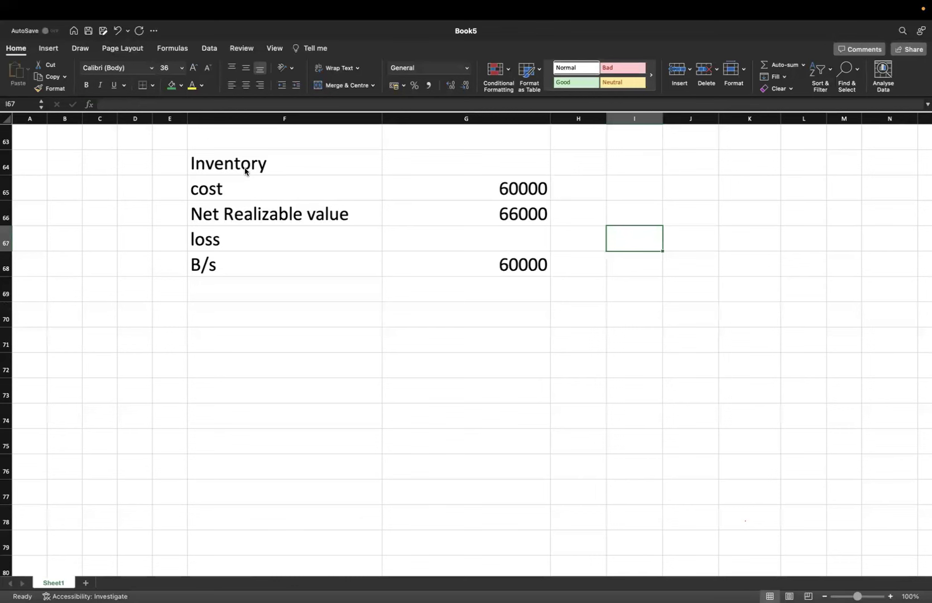
mouse_move(12, 34)
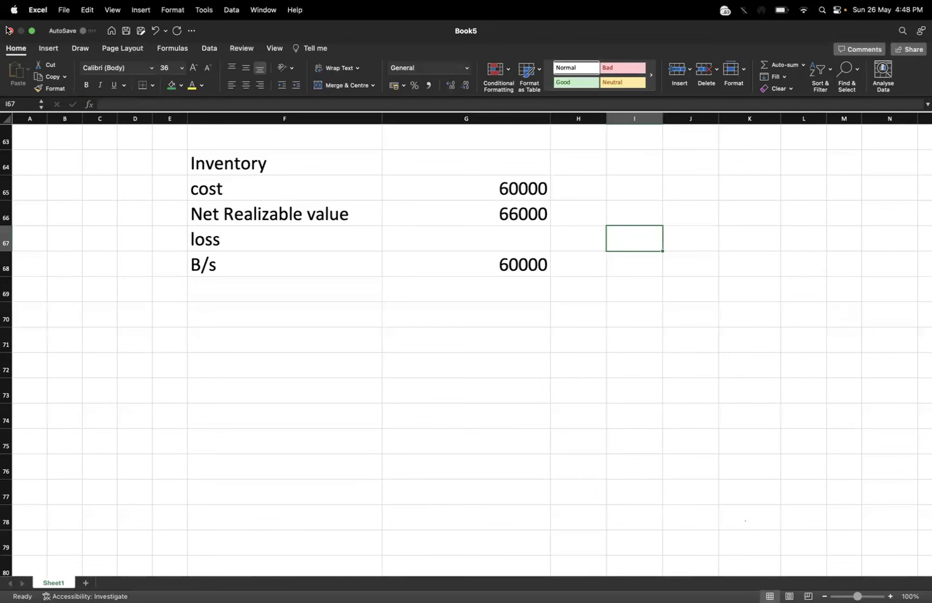
left_click(493, 300)
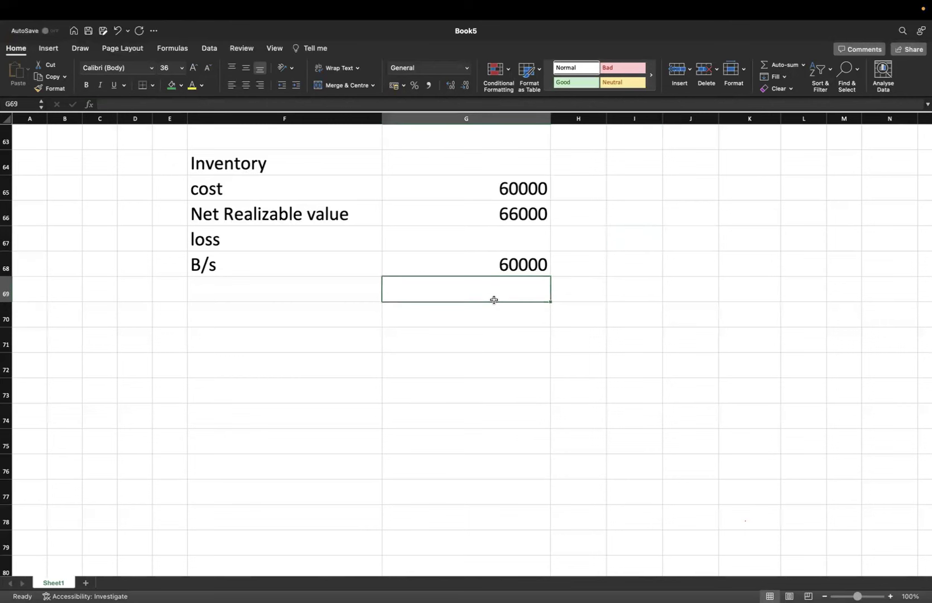
left_click(381, 304)
- Change the Net Realizable value amount in G66 to 54000
left_click(529, 187)
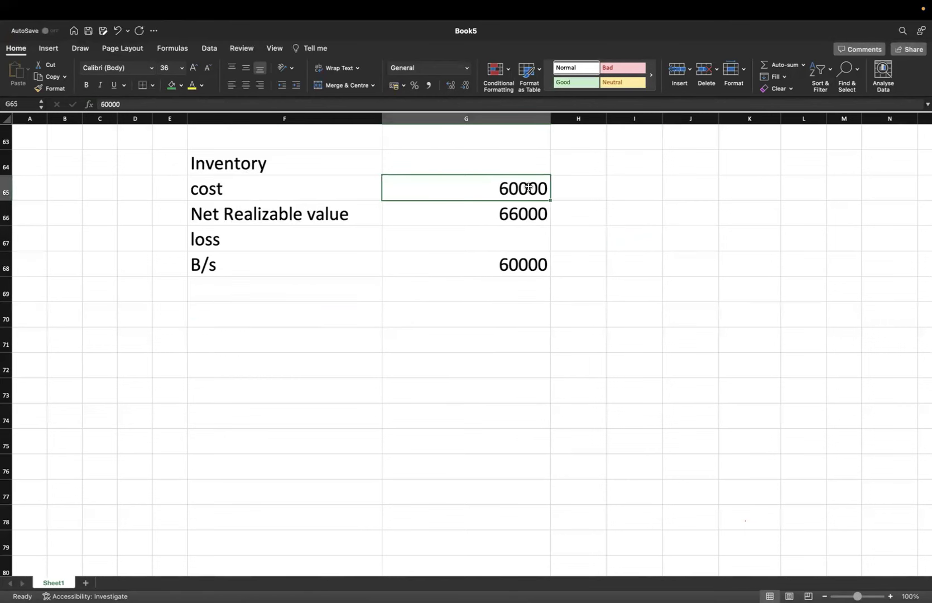
left_click(524, 215)
type("4")
key("BackSpace")
type("54000")
- Change the B/s amount in G68 to 6000 and label it Provision in H68
left_click(509, 263)
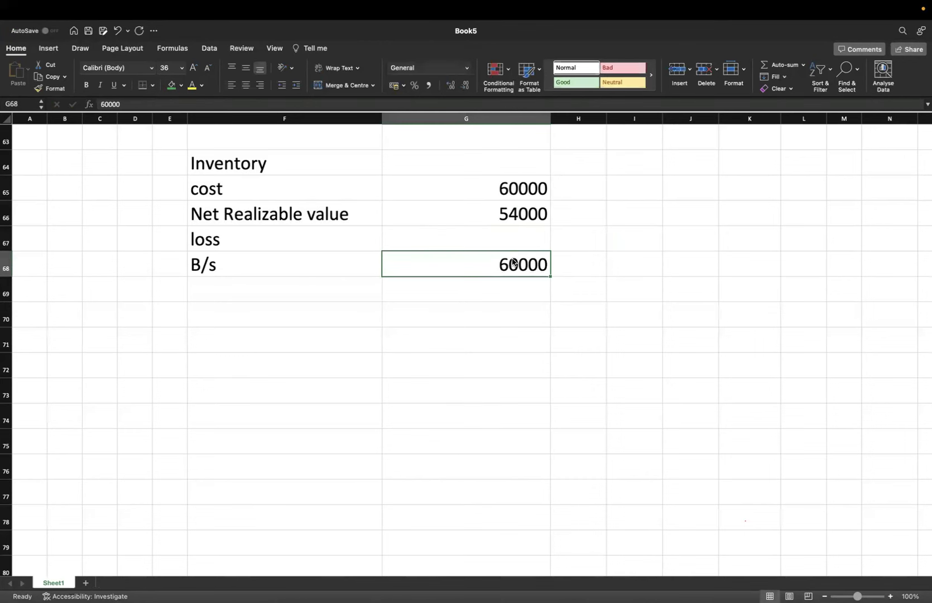
type("6000")
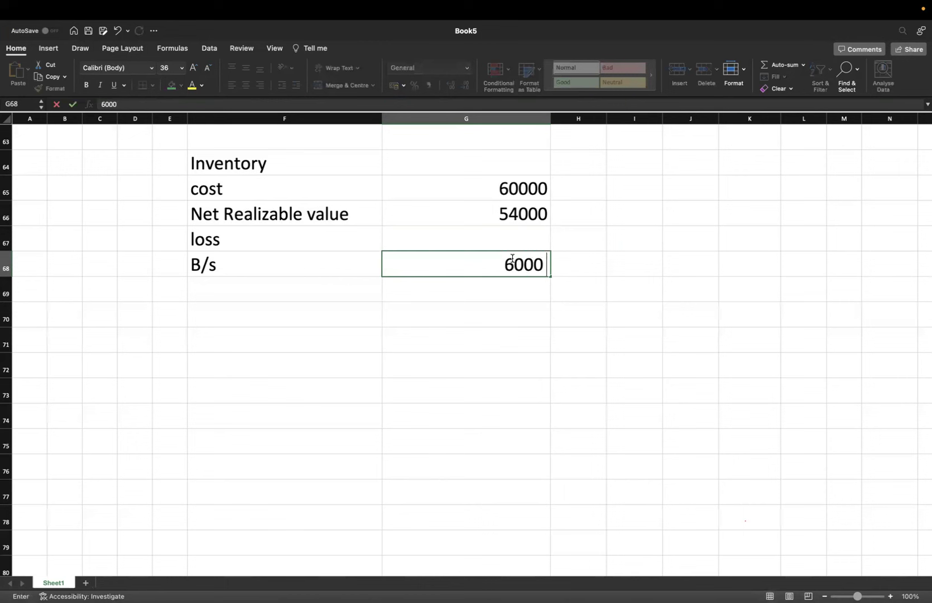
left_click(579, 263)
type("P")
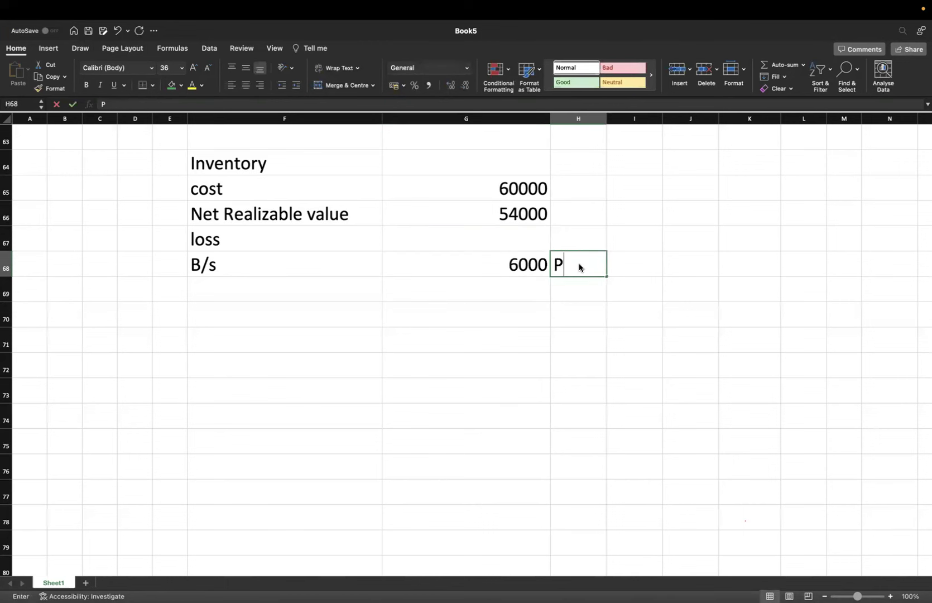
type("rovi")
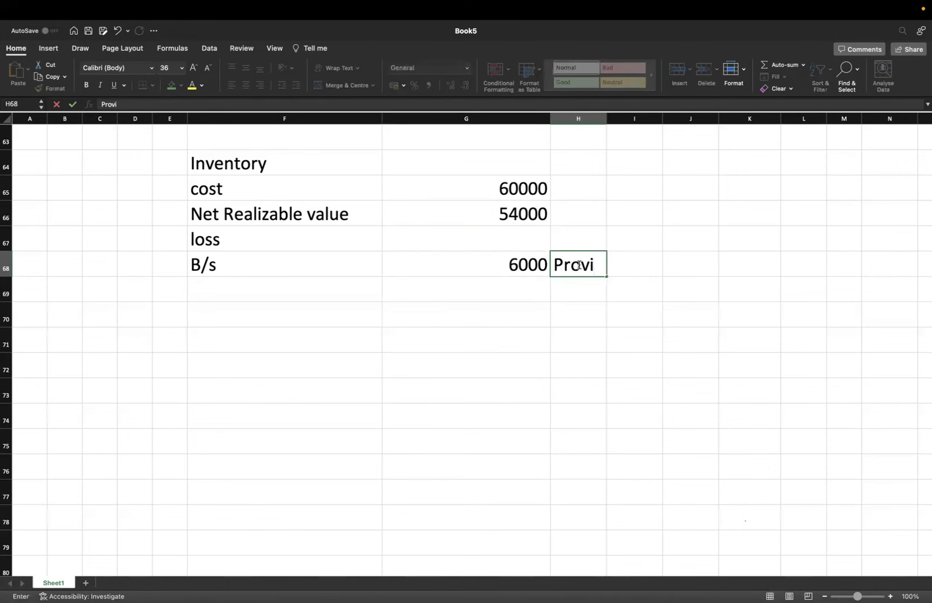
type("sion")
left_click(624, 326)
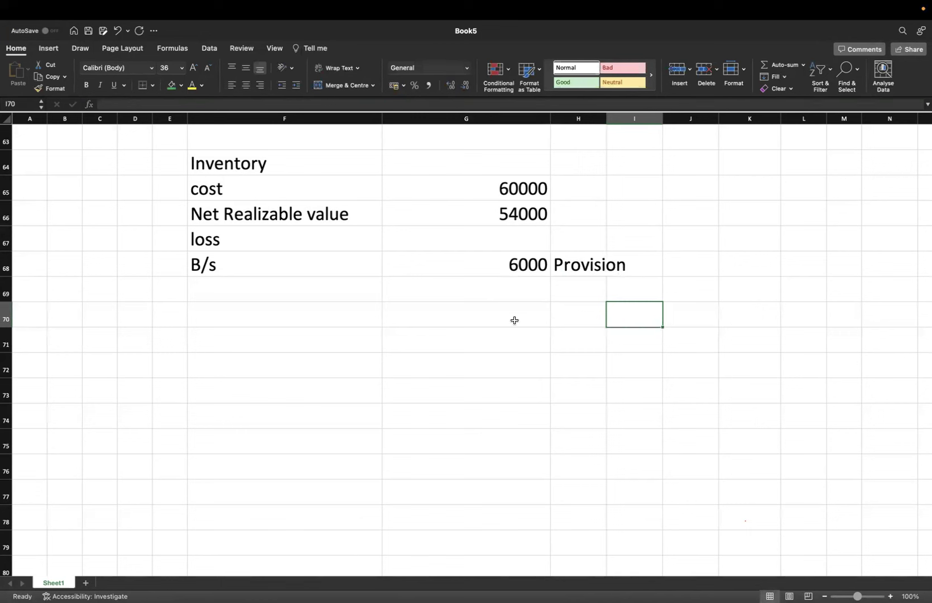
left_click(592, 288)
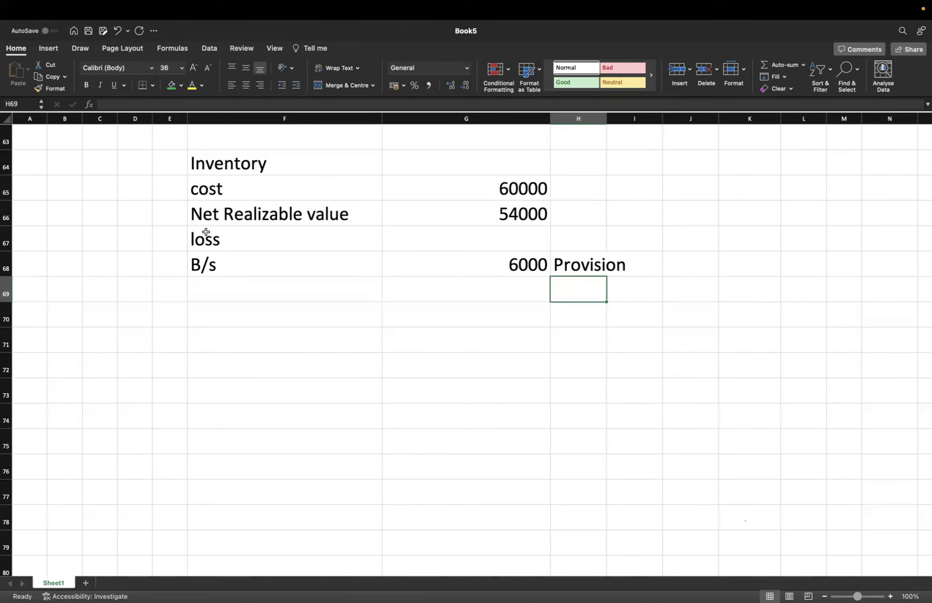
left_click(333, 303)
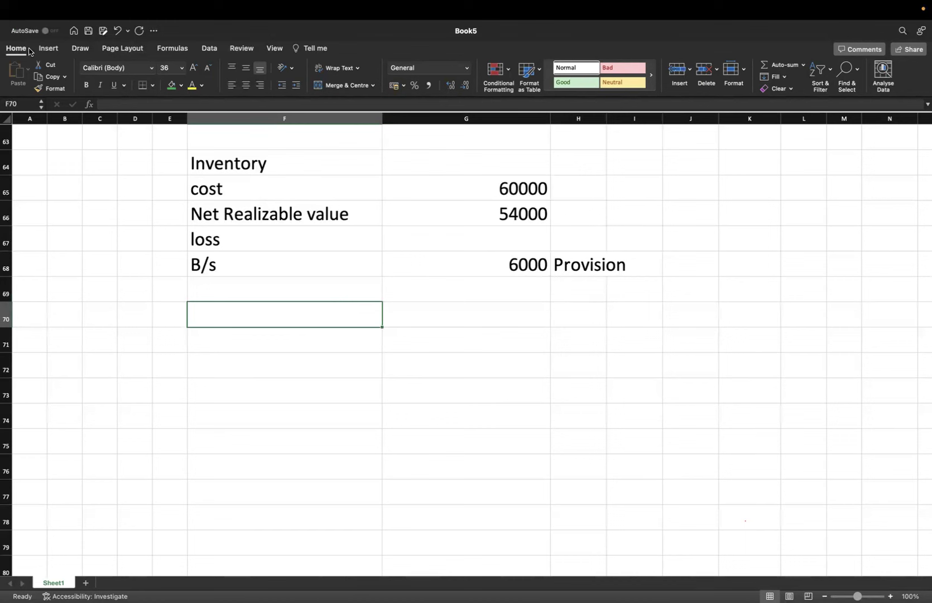
left_click(437, 293)
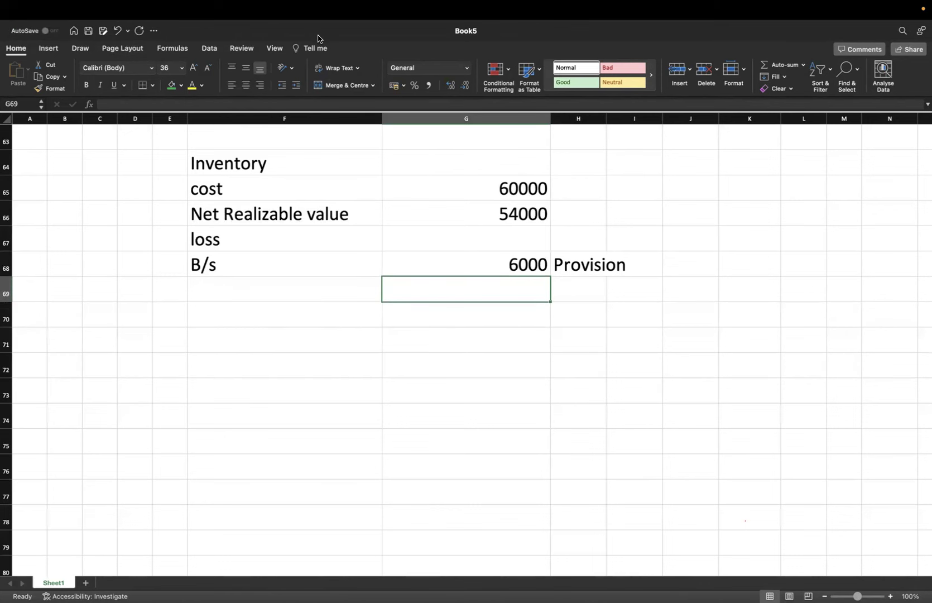
- Enter the heading Trading account in F71
mouse_move(8, 22)
type("Tr")
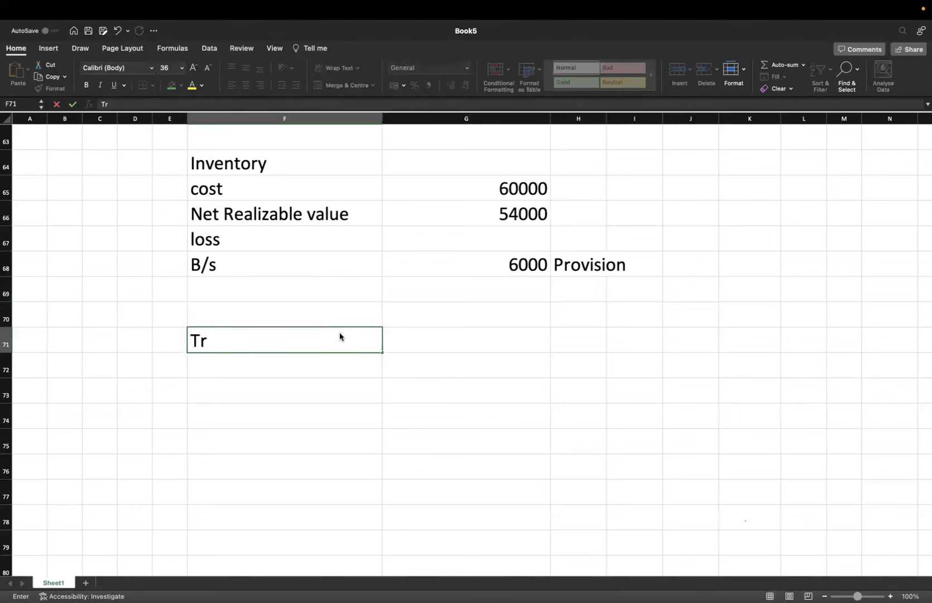
key("Return")
double_click(250, 345)
type("ading account")
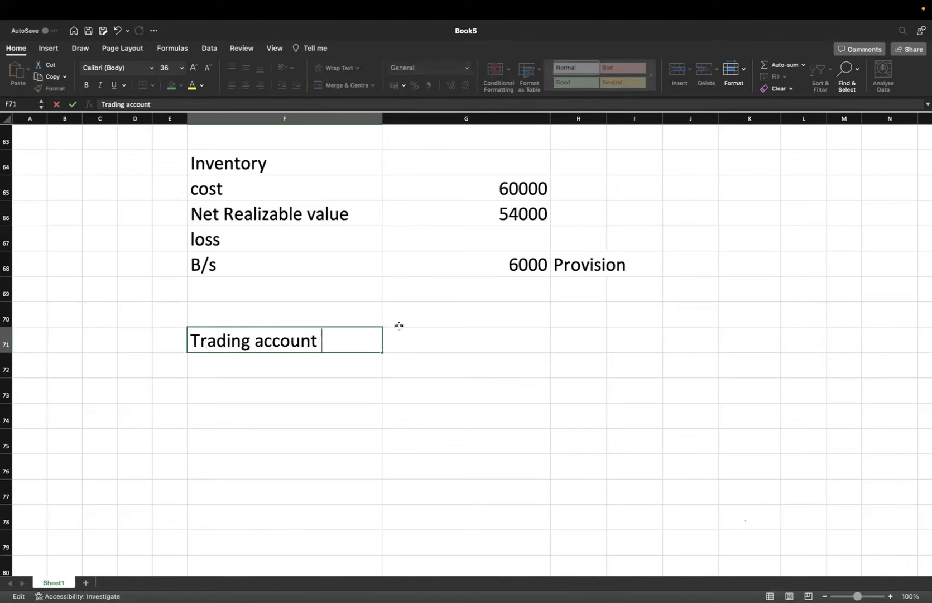
left_click(400, 358)
- Enter 500000 Goods in G70 and 50% sold in the adjacent cell H70
left_click(469, 317)
type("500000")
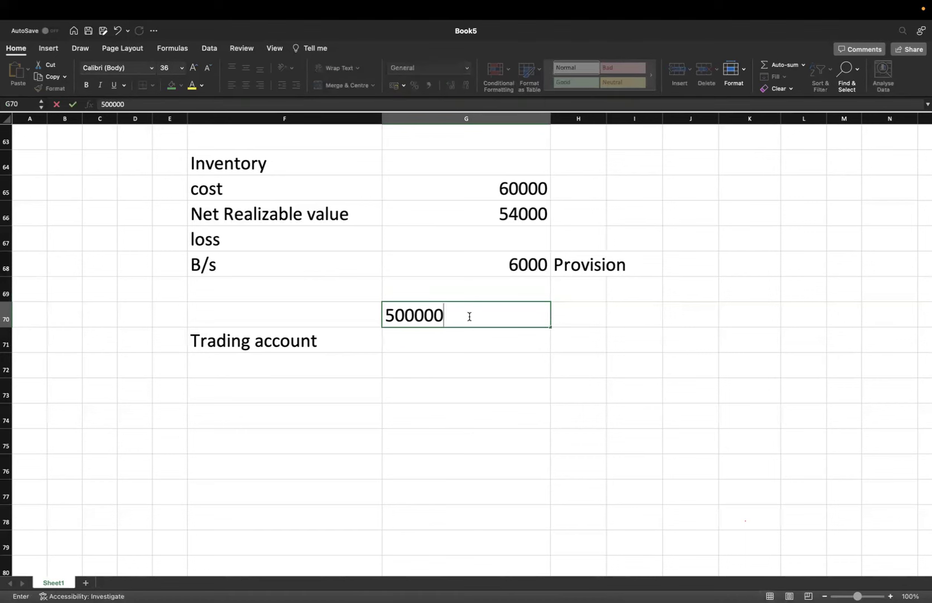
type(" Goods")
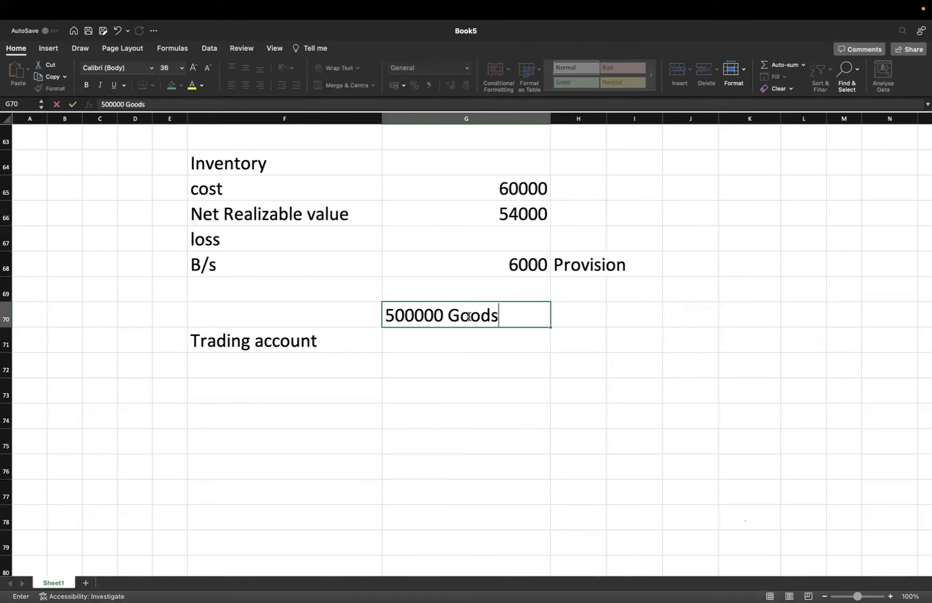
left_click(512, 335)
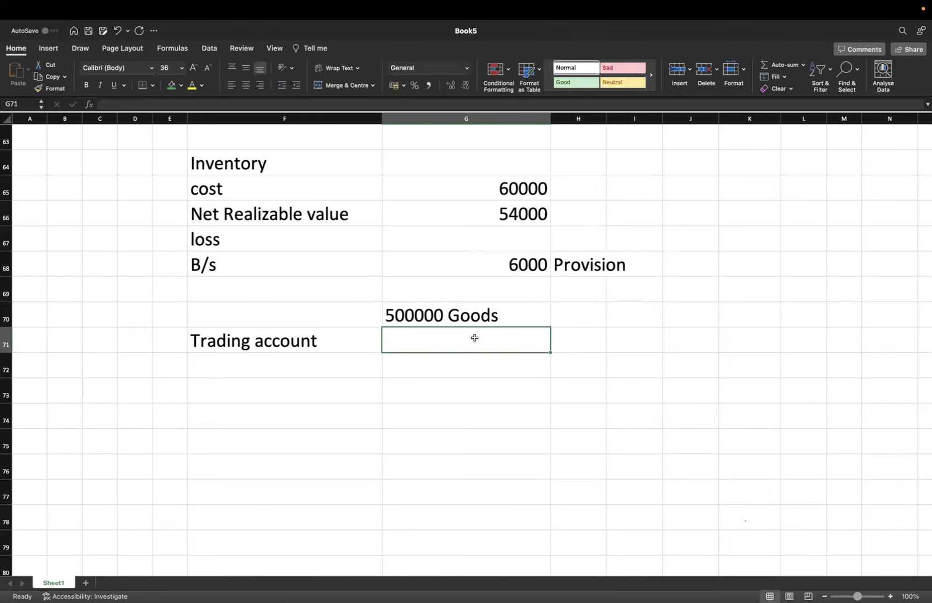
left_click(563, 318)
type("50")
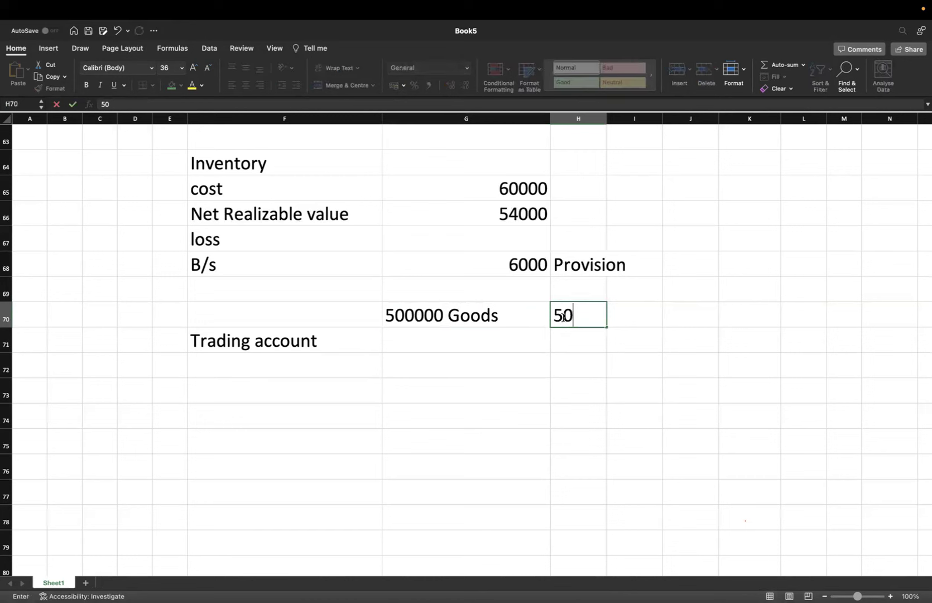
type("% sold")
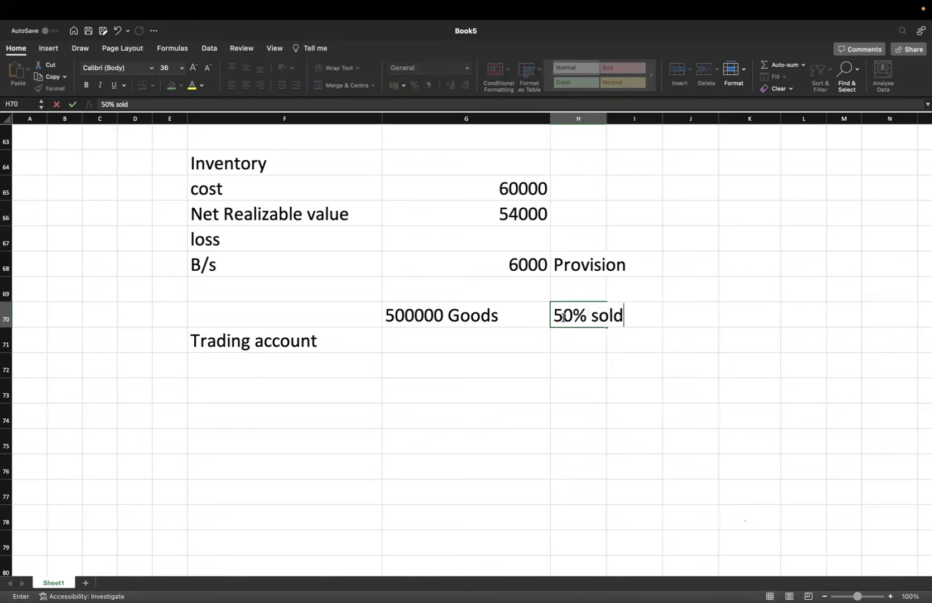
left_click(621, 346)
- Enter the sales amount 600000/- in H71, beneath the 50% sold note
left_click(577, 340)
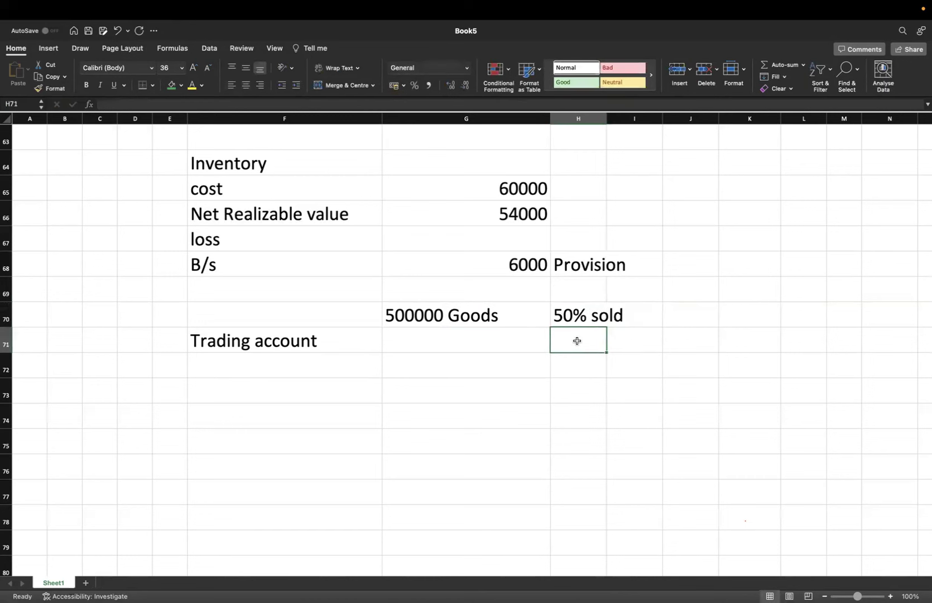
type("6")
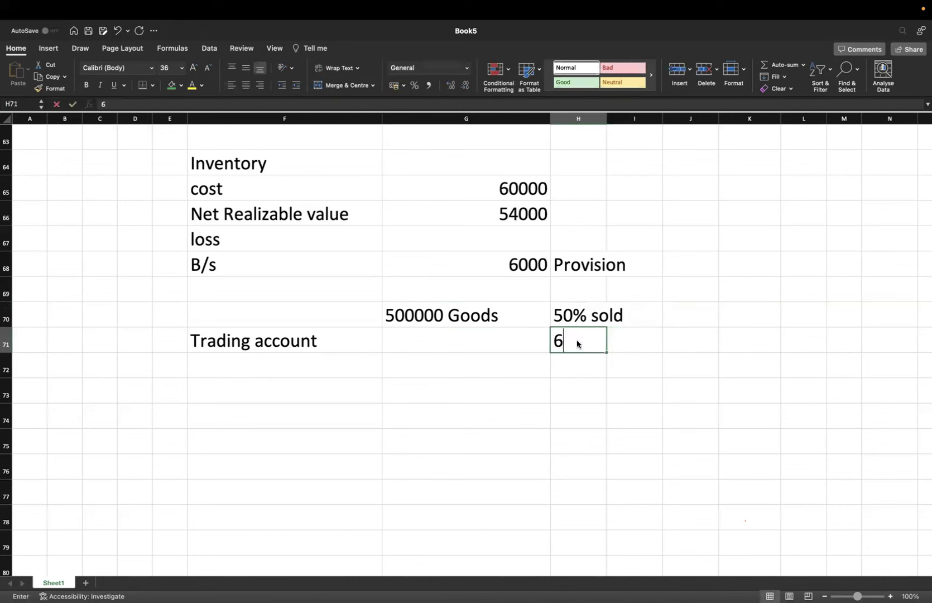
type("00000/-")
left_click(553, 400)
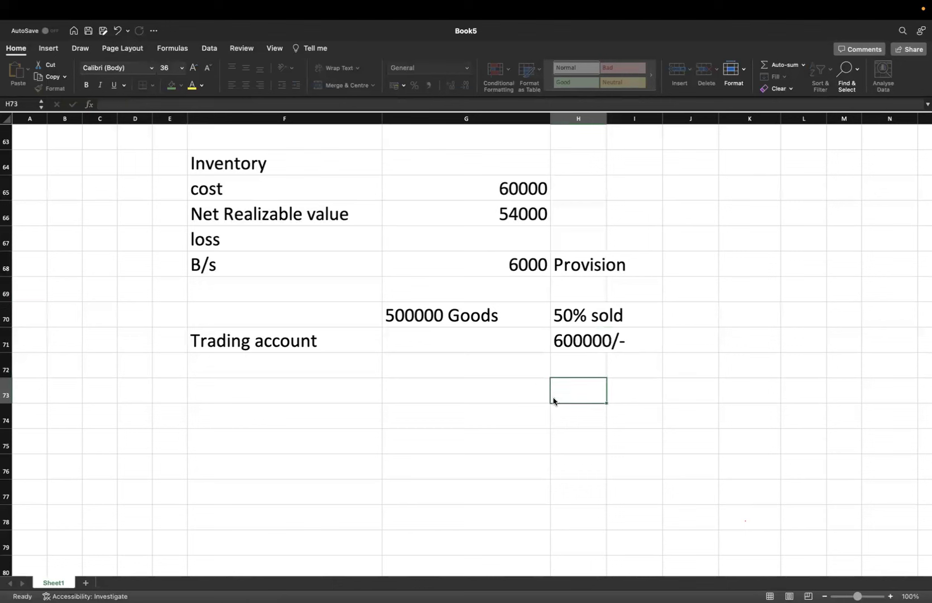
- Enter the label Bal Stock in G72 under the goods line
left_click(430, 370)
type("Bal Stock")
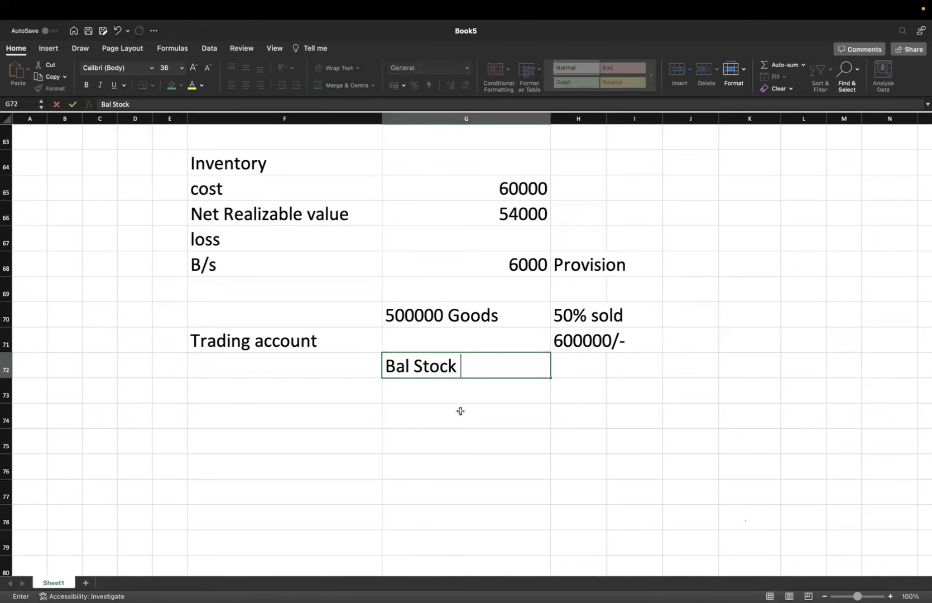
key("Return")
left_click(507, 373)
left_click(557, 367)
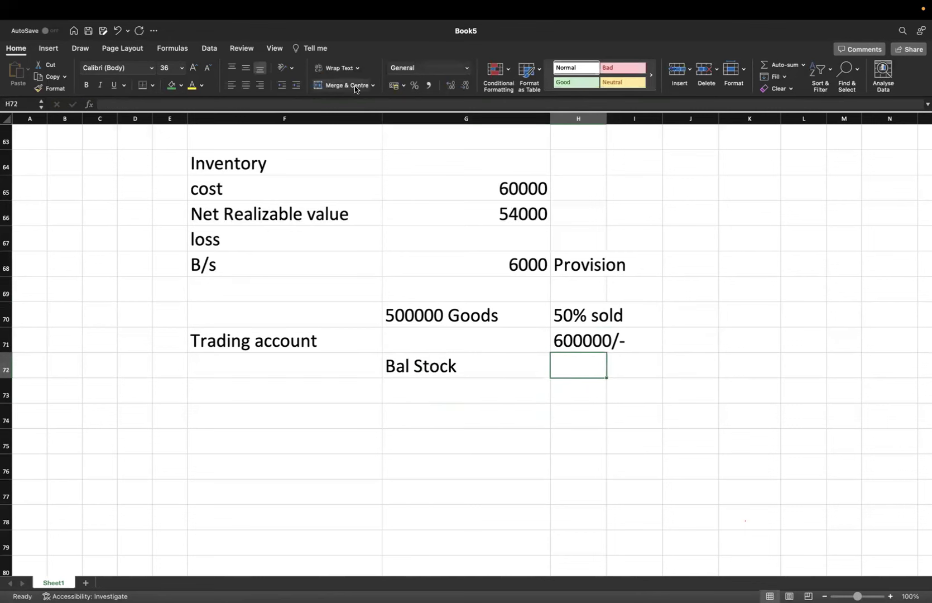
mouse_move(10, 19)
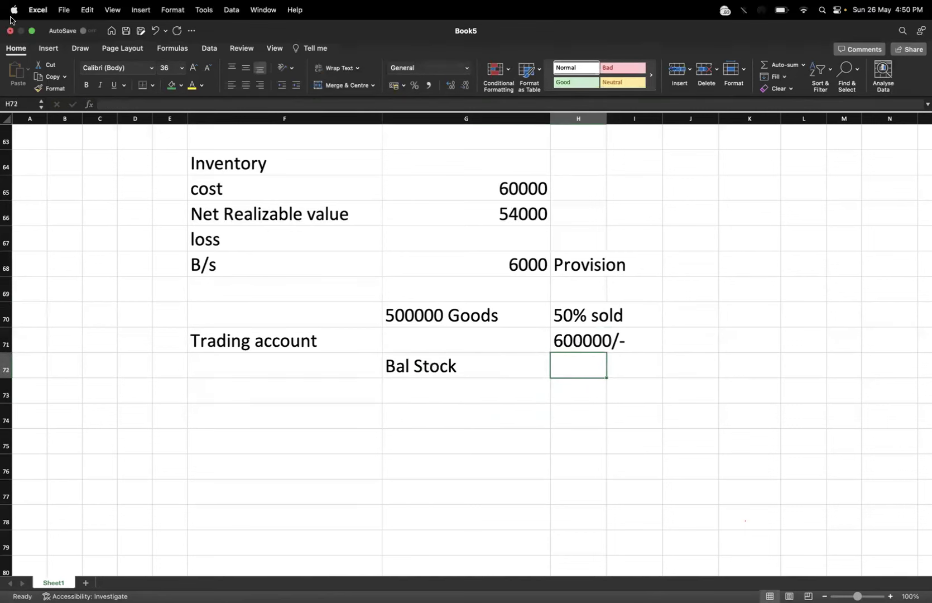
- Add a cost line for the balance stock, with the label cost in G73 and 250000 in H73
left_click(507, 393)
type("cos")
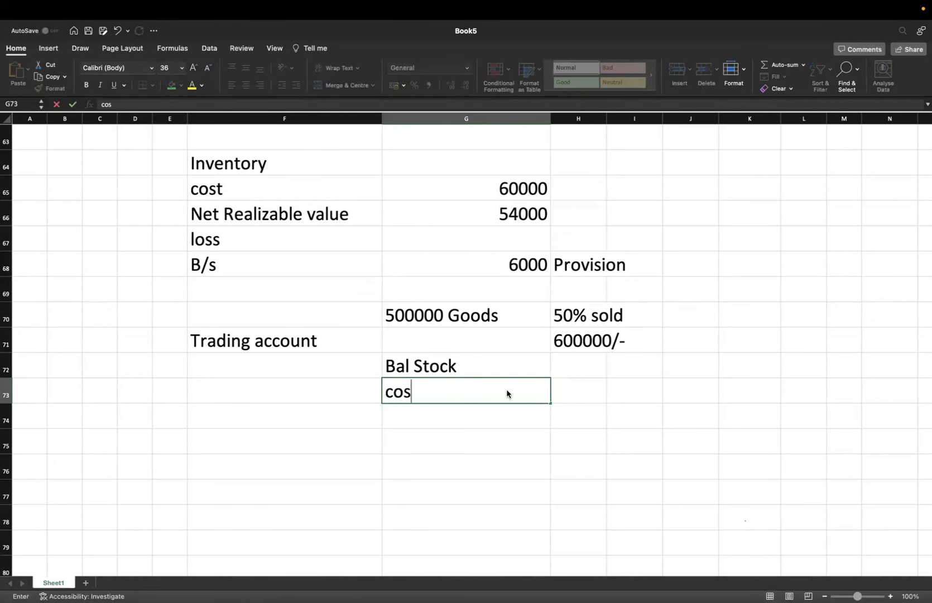
left_click(441, 437)
double_click(421, 395)
type("t")
left_click(449, 419)
left_click(565, 394)
type("250000")
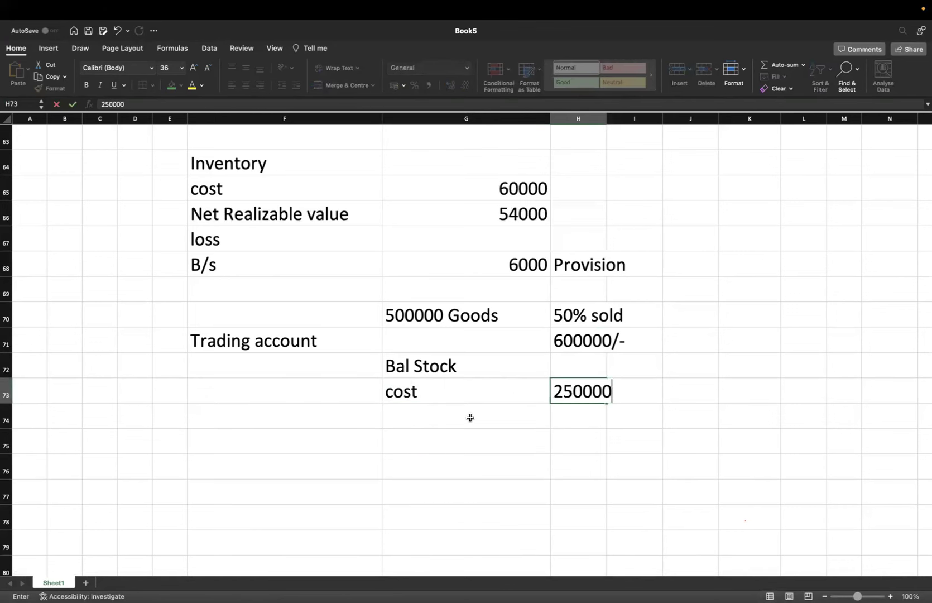
- Add a net realizable value line below the cost, with the label nrv in G74 and 240000 in H74
left_click(470, 418)
type("nrv")
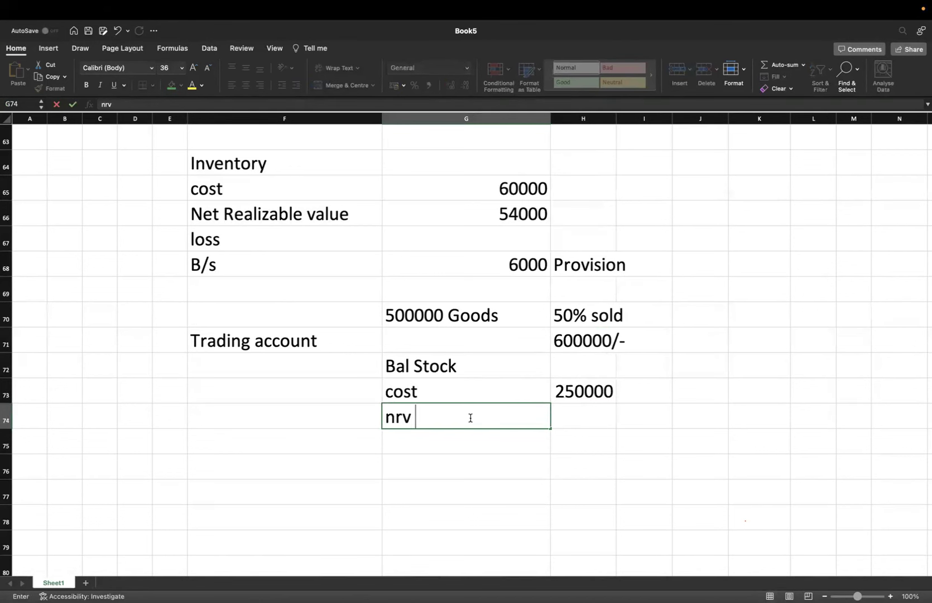
left_click(593, 409)
type("240000")
key("Return")
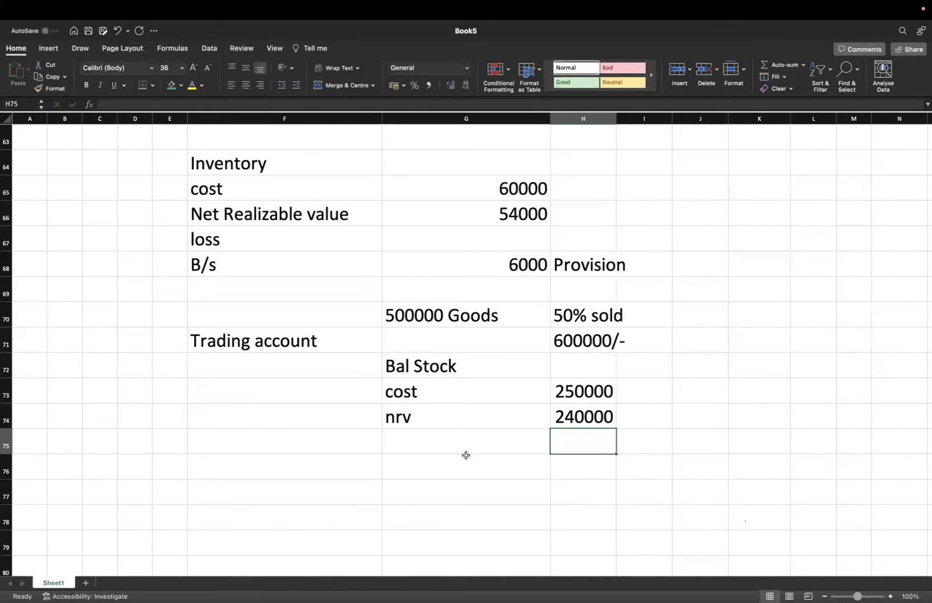
- Enter the label Gross profit in G76, below the balance stock figures
left_click(425, 470)
type("Gros")
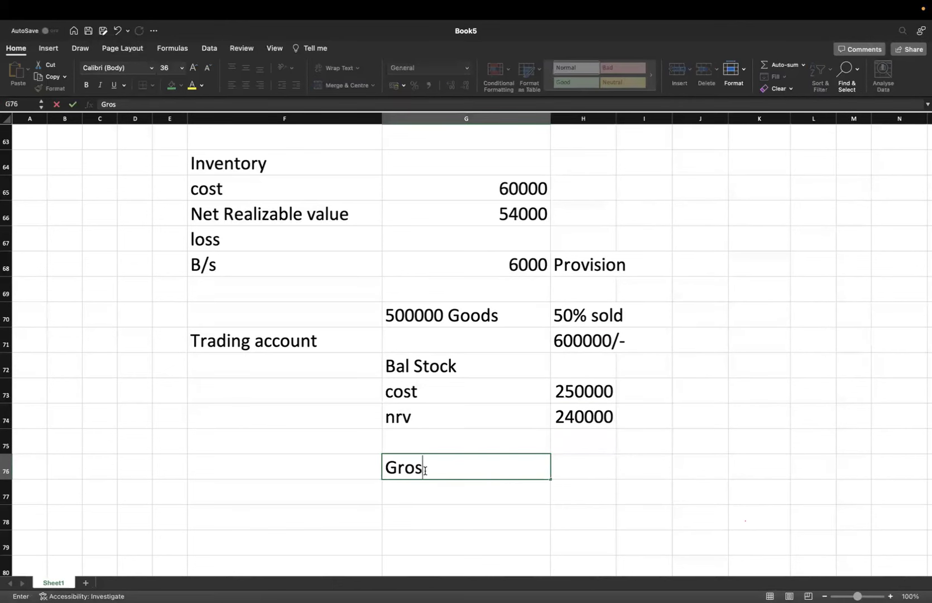
type("s profit")
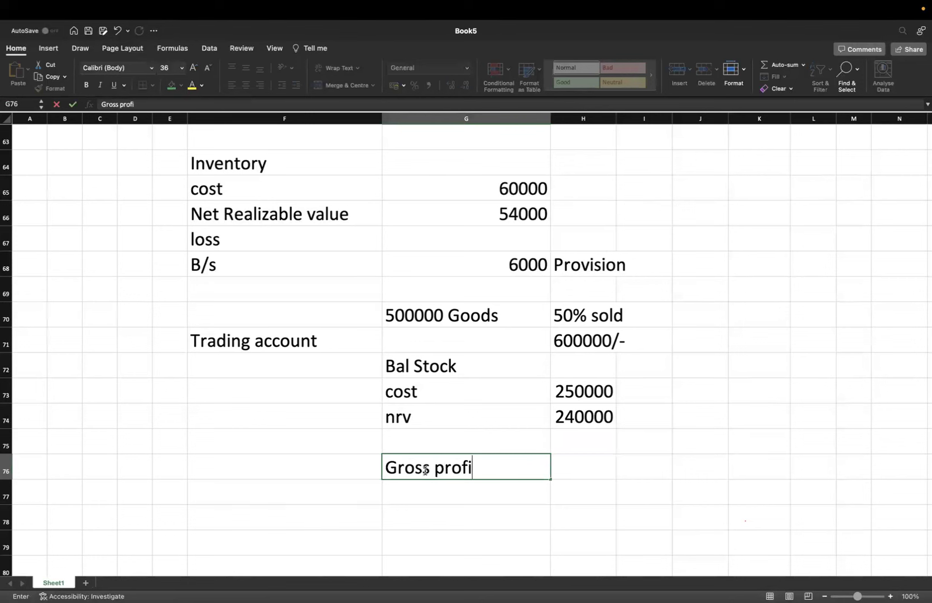
left_click(553, 488)
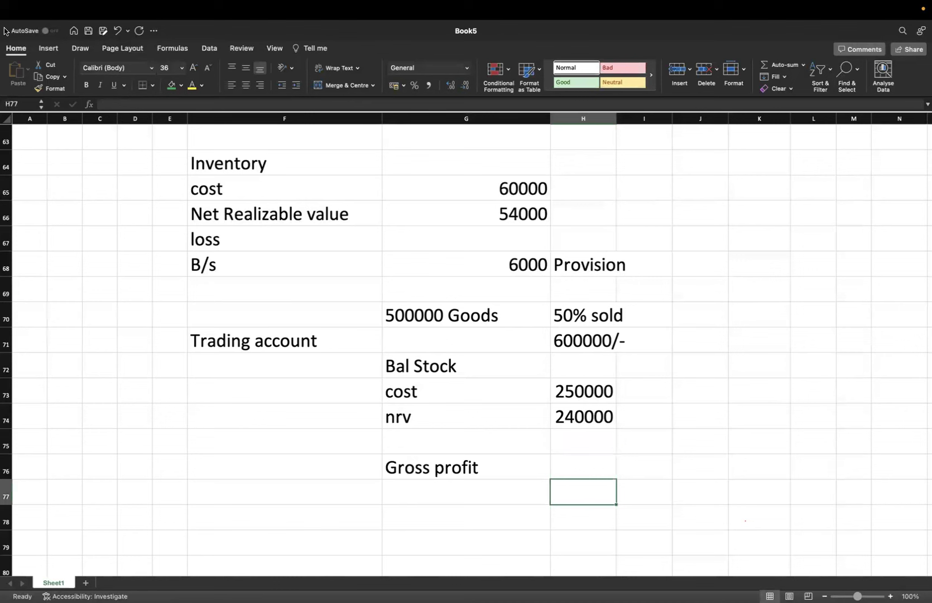
mouse_move(67, 1)
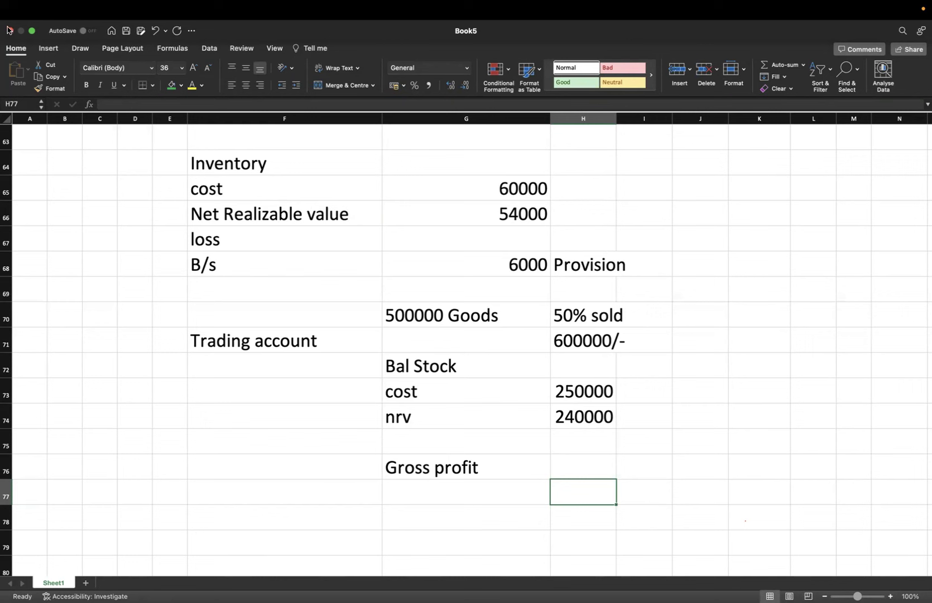
left_click(592, 335)
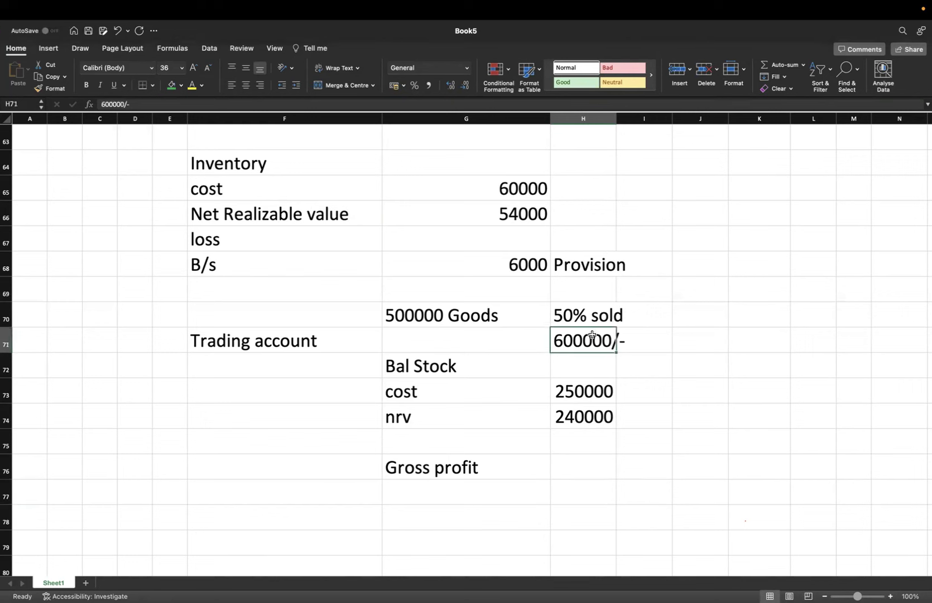
left_click(466, 318)
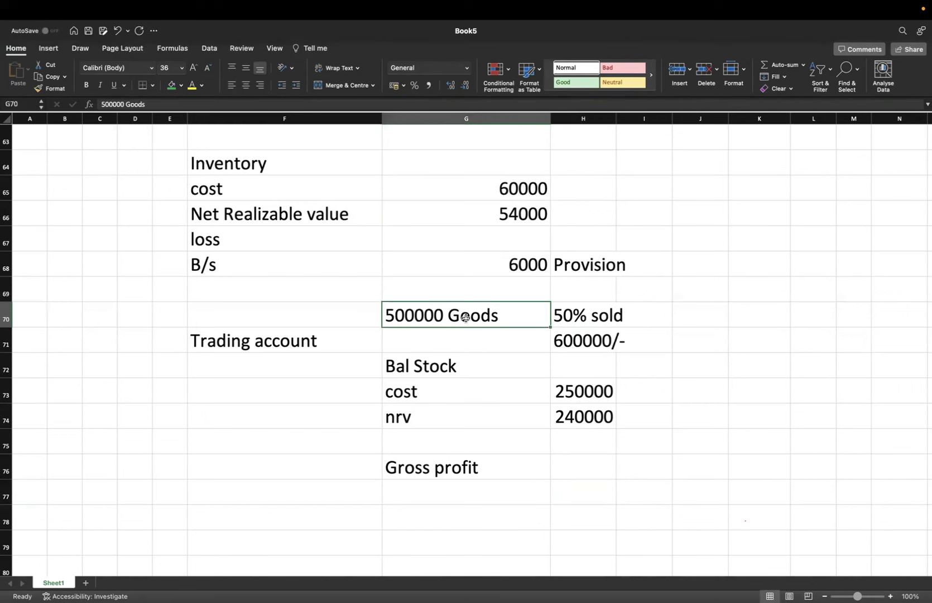
left_click(593, 316)
left_click(591, 339)
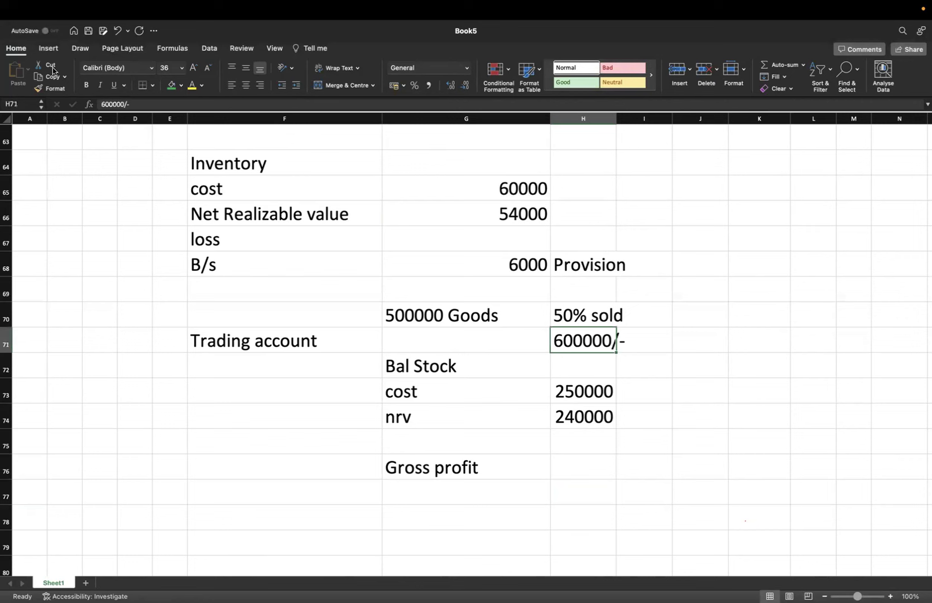
left_click(546, 404)
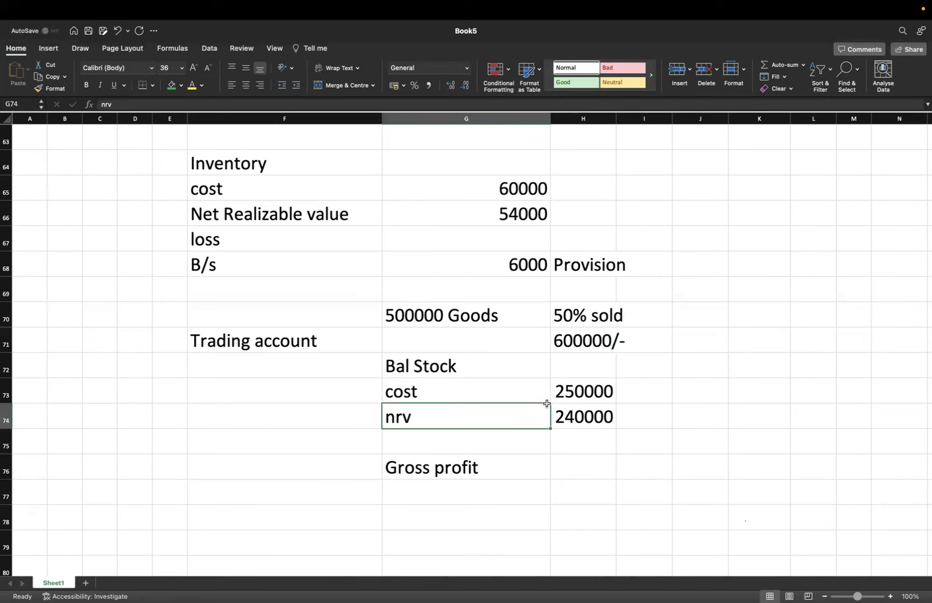
- Enter the heading Trading account in F78, below the gross profit label
key("Down")
key("Down")
key("Down")
key("Down")
key("Down")
key("Down")
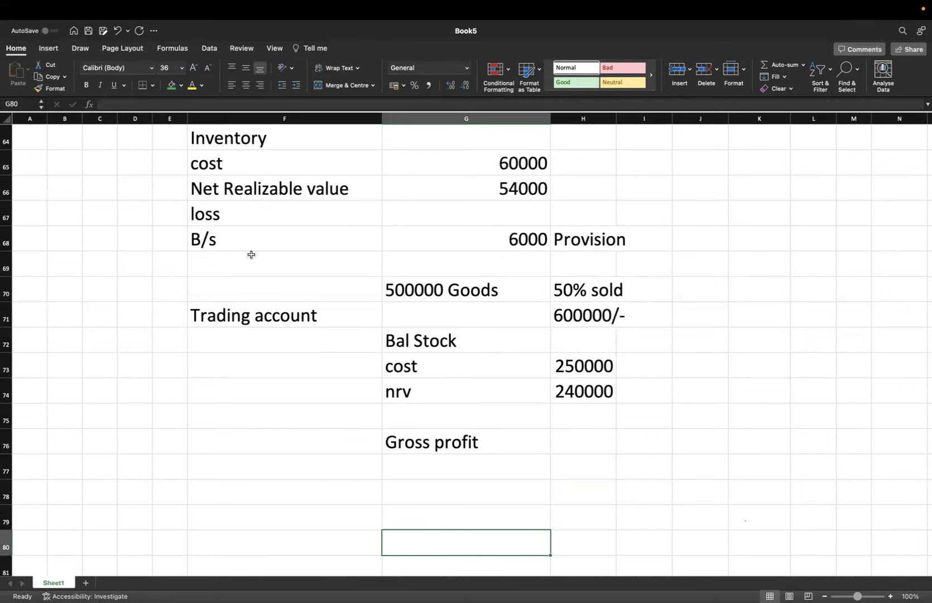
left_click(347, 495)
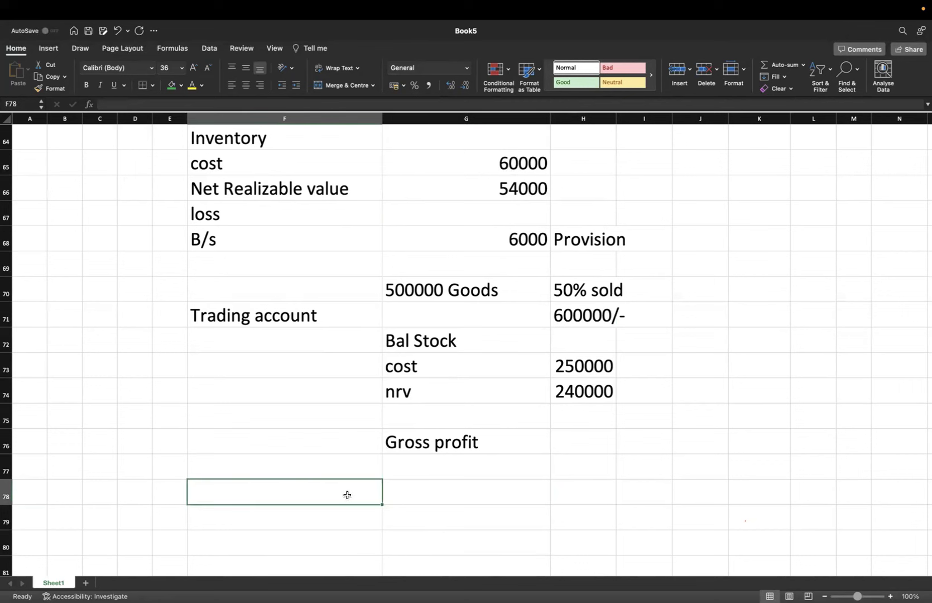
type("Trading account")
key("Return")
- Add the column headings Particulars in F79 and amount in G79 under the Trading account heading
key("Left")
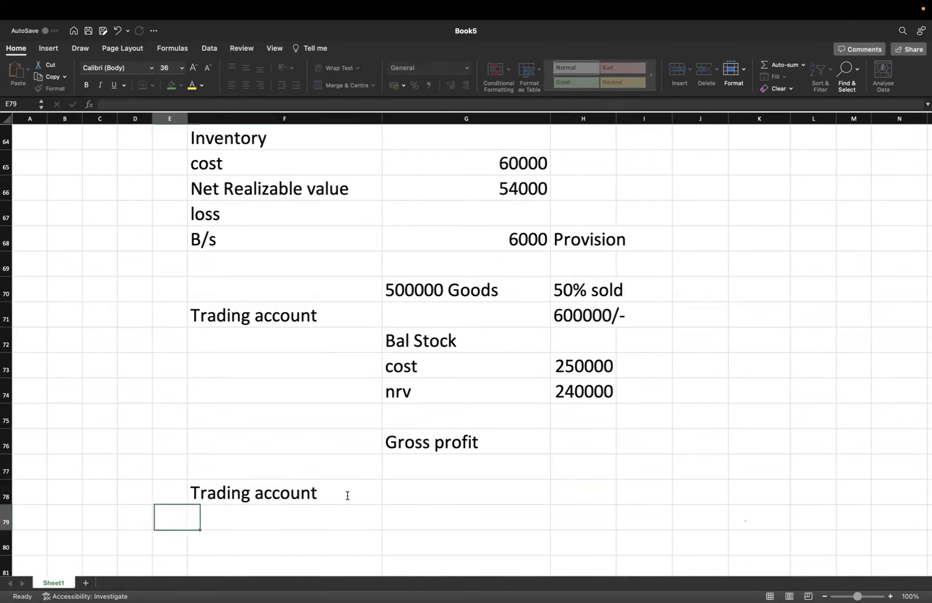
key("Right")
type("Pa")
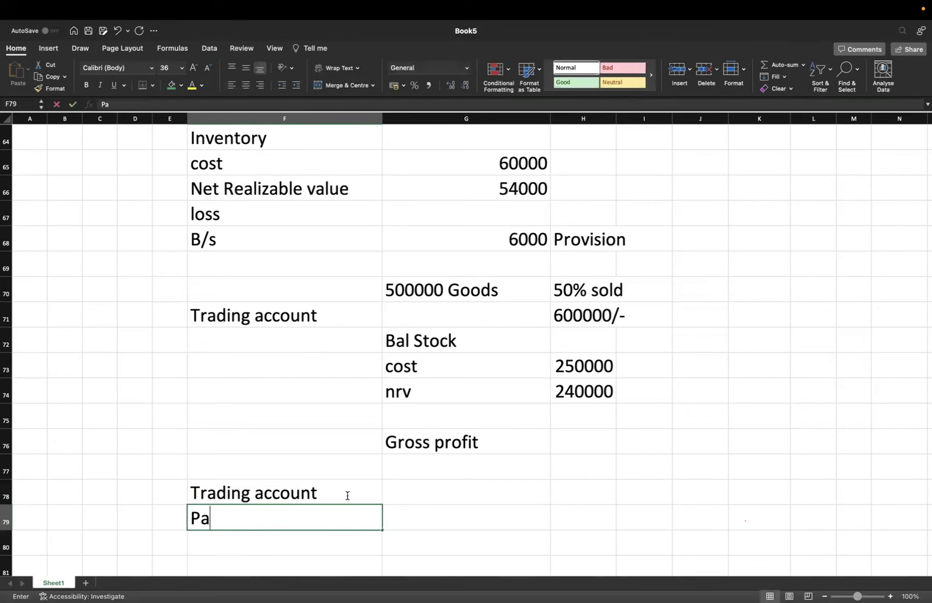
type("rticulars")
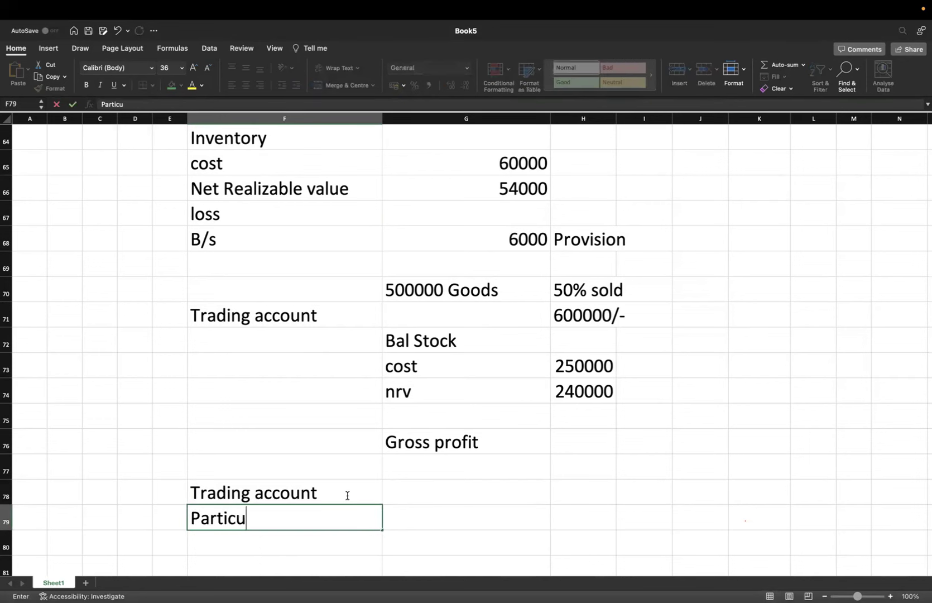
left_click(445, 514)
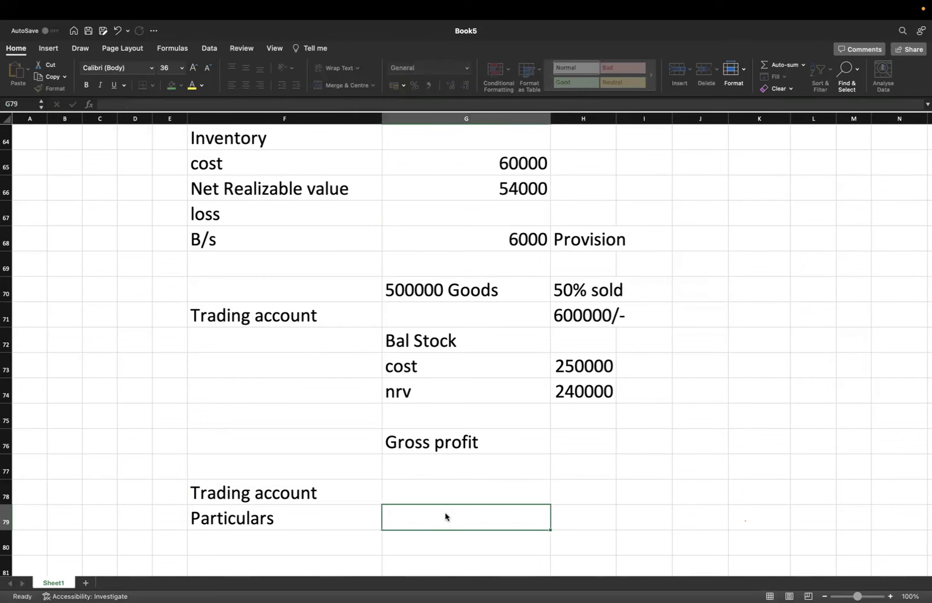
type("amount")
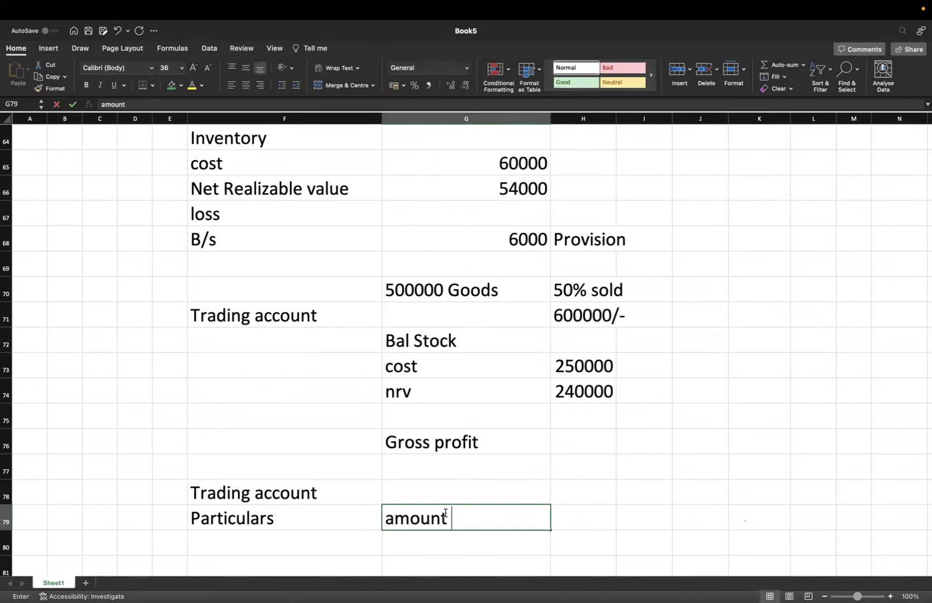
key("Return")
- Copy the Particulars and amount headings into H79:I79 and widen columns H and I to fit them
key("Up")
left_click(445, 513, "shift")
key("super+c")
key("Return")
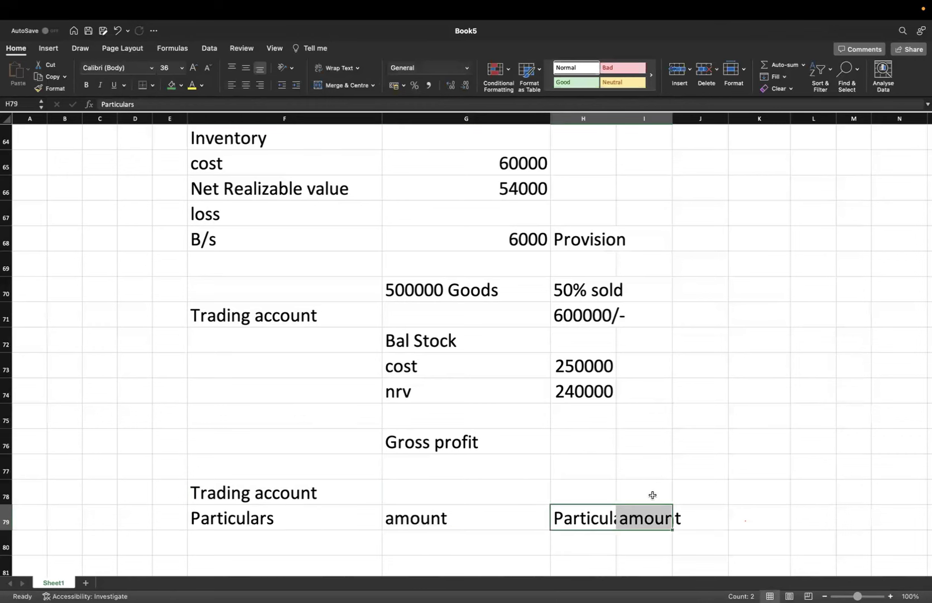
left_click_drag(673, 118, 715, 117)
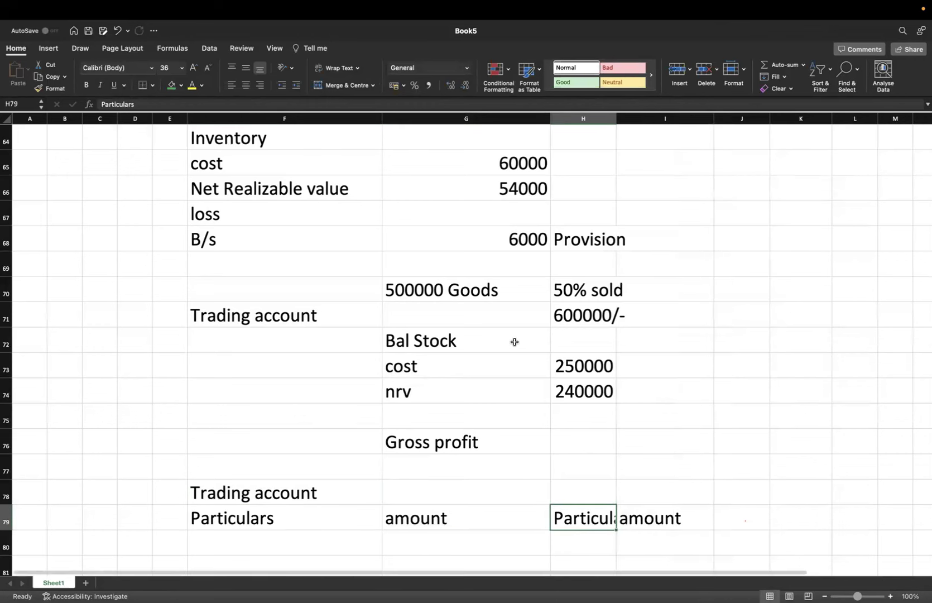
double_click(617, 117)
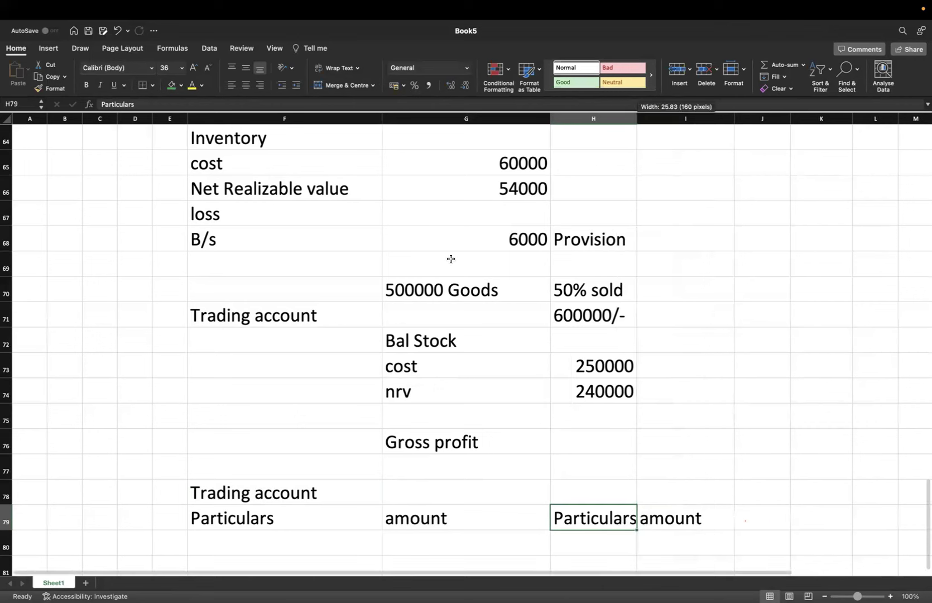
- Add an opening stock line to the trading account, with Op Stock in F80 and 0 in G80
left_click(230, 540)
type("O")
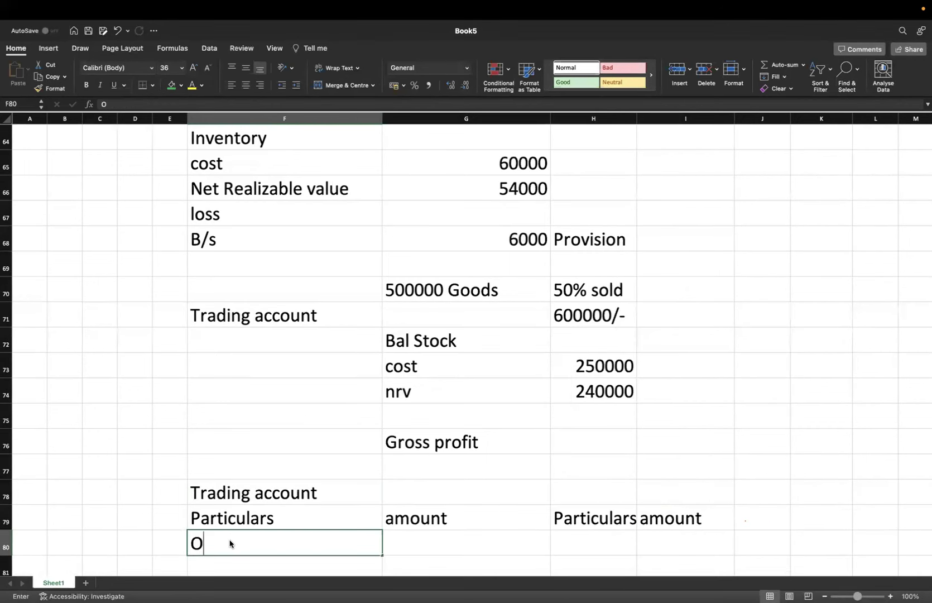
type("p Stock")
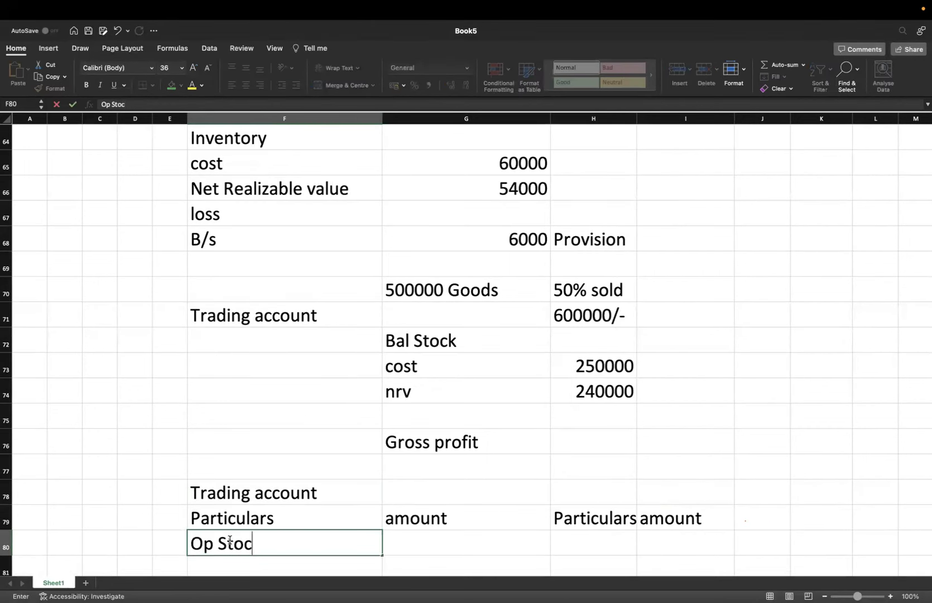
key("Tab")
type("0")
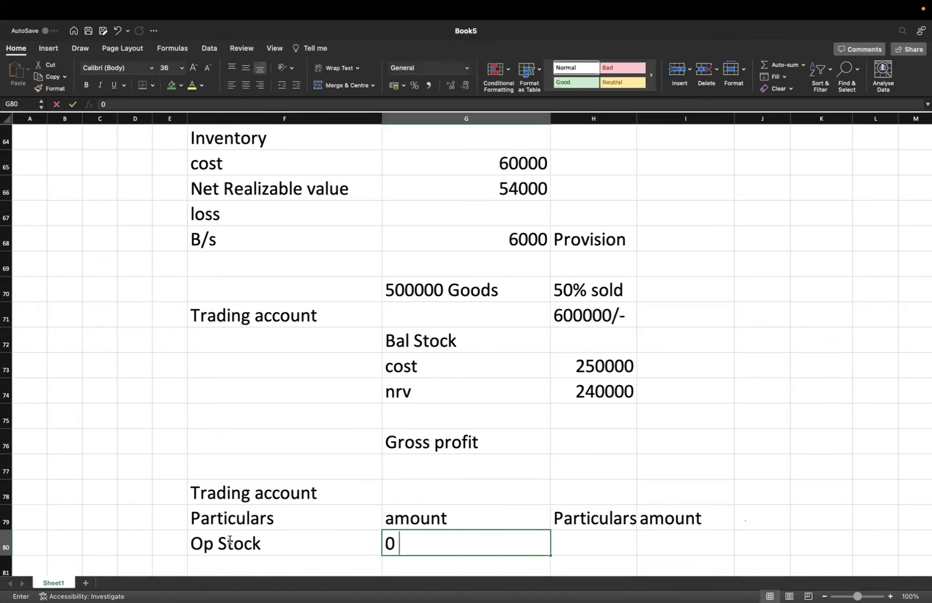
key("Return")
- Add a purchases line below the opening stock, with Purchase in F81 and 500000 in G81
scroll(229, 540, "down", 4)
key("Left")
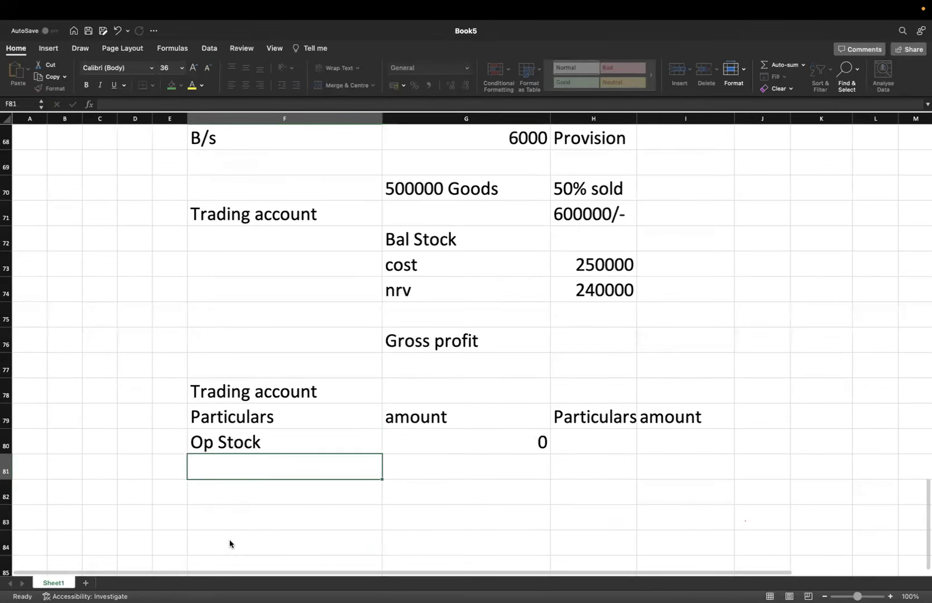
type("Purchase")
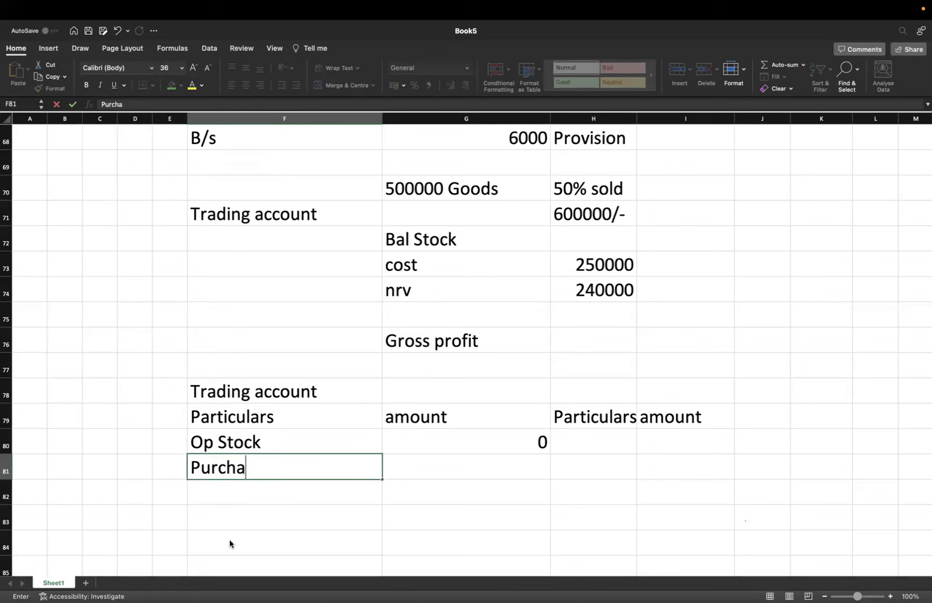
left_click(452, 459)
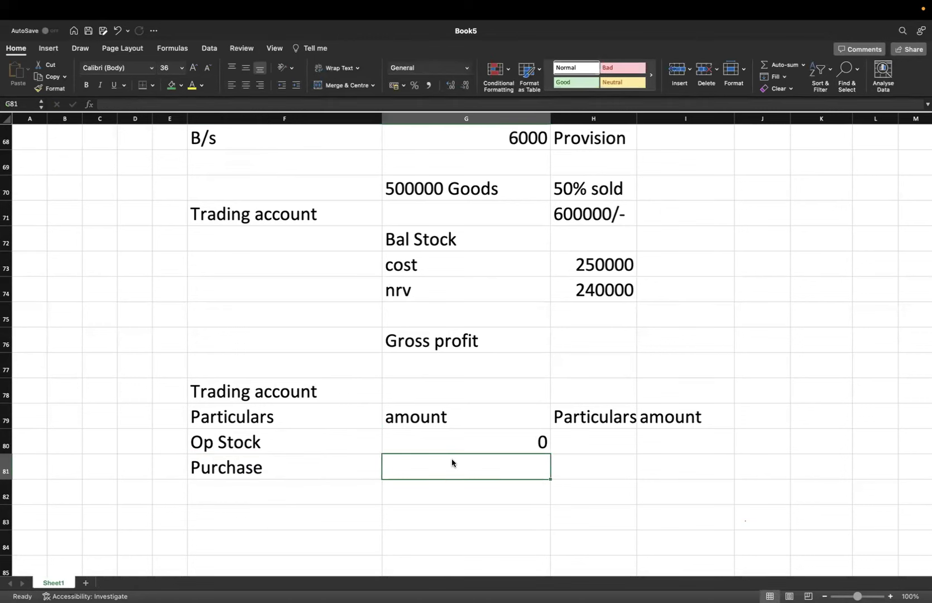
type("500000")
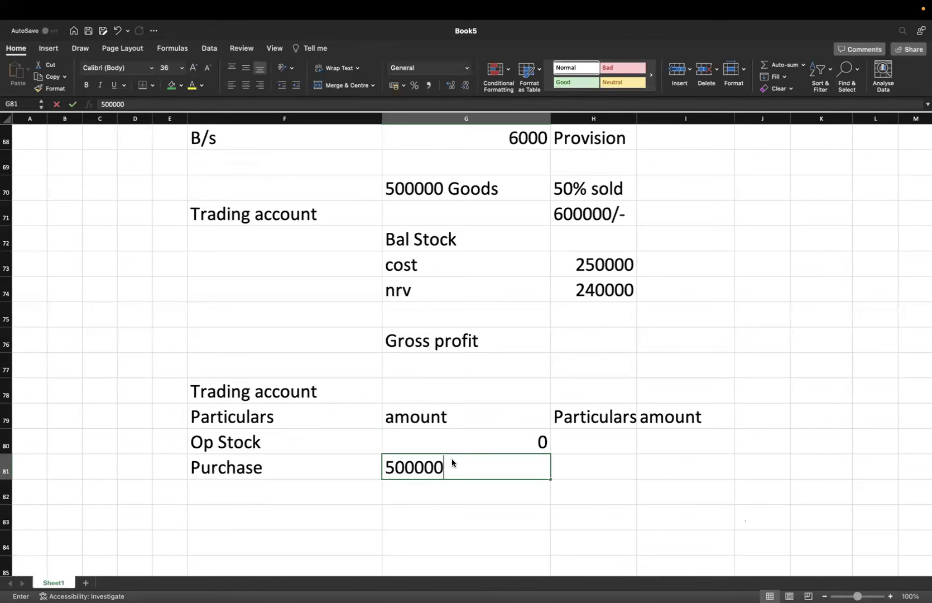
key("Return")
- Add the sales line on the trading account's credit side, with sales in H80 and 600000 in I80
left_click(618, 444)
type("d")
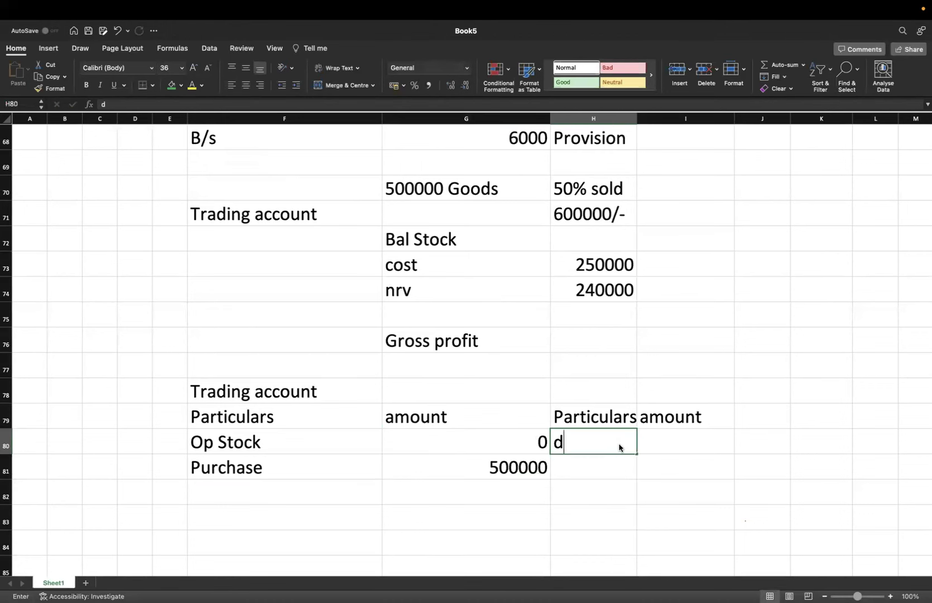
key("BackSpace")
type("sales")
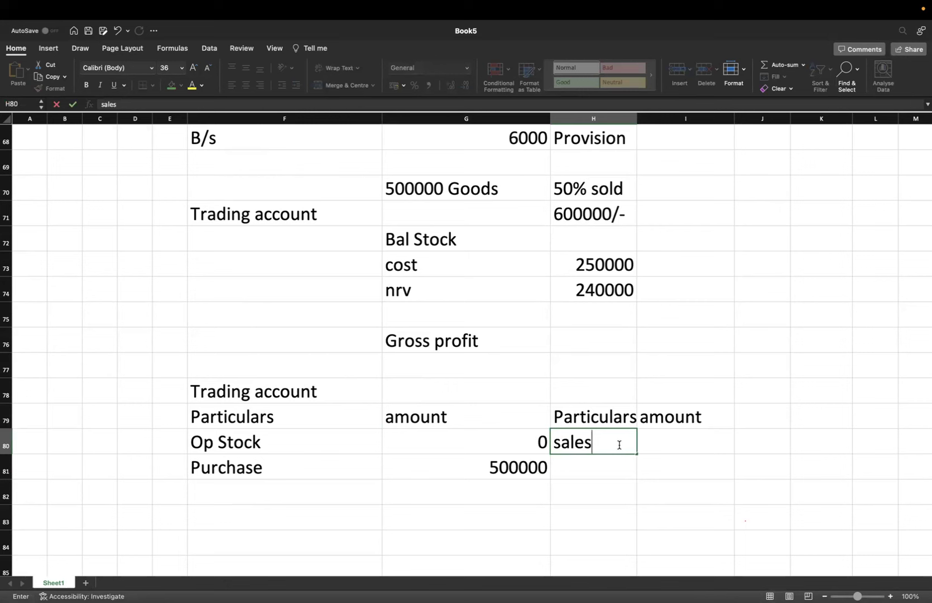
left_click(674, 481)
left_click(667, 432)
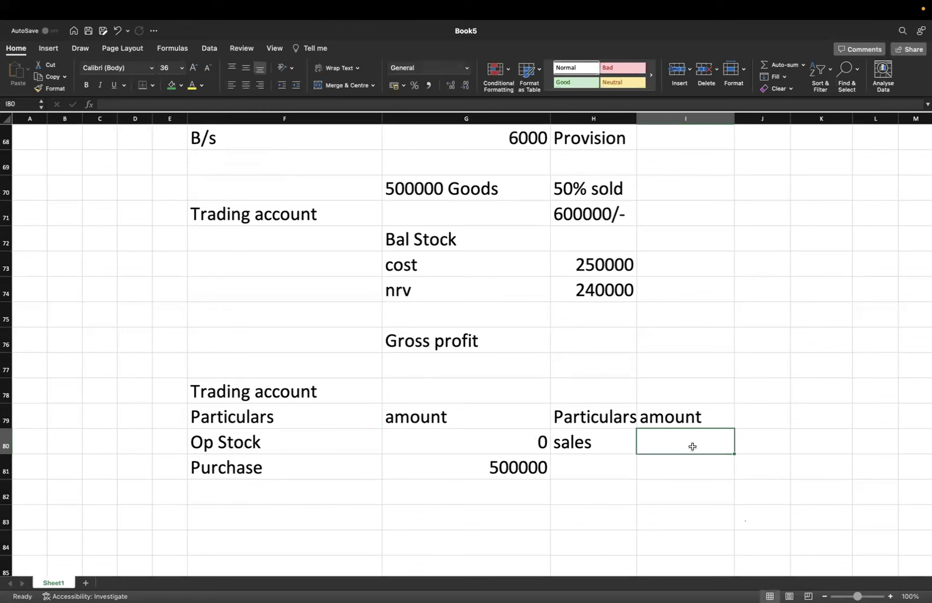
left_click(665, 475)
left_click(674, 450)
type("600000")
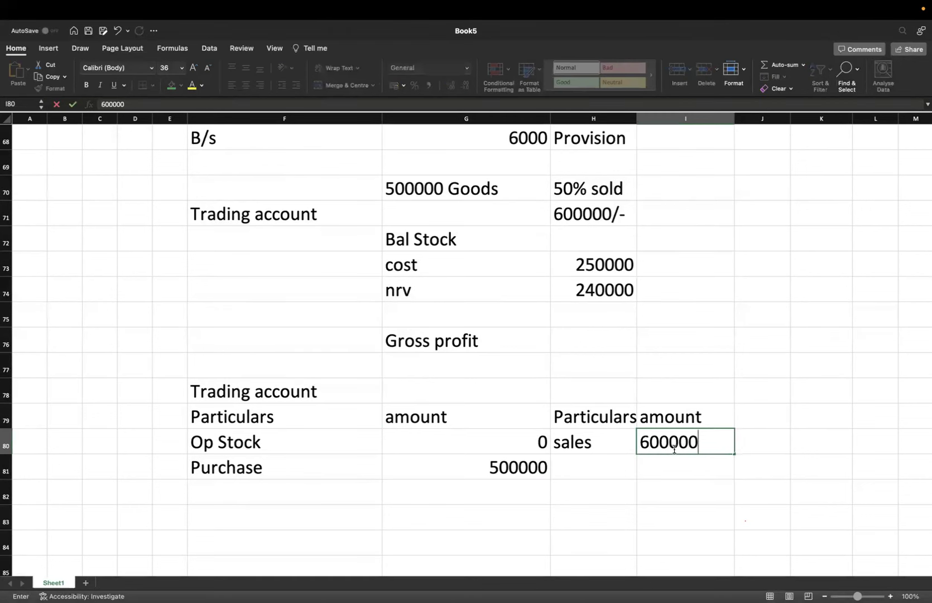
key("Return")
- Add a closing stock line on the credit side, with closing stock in H82 and 240000 in I82
key("Left")
key("Down")
key("Down")
key("Up")
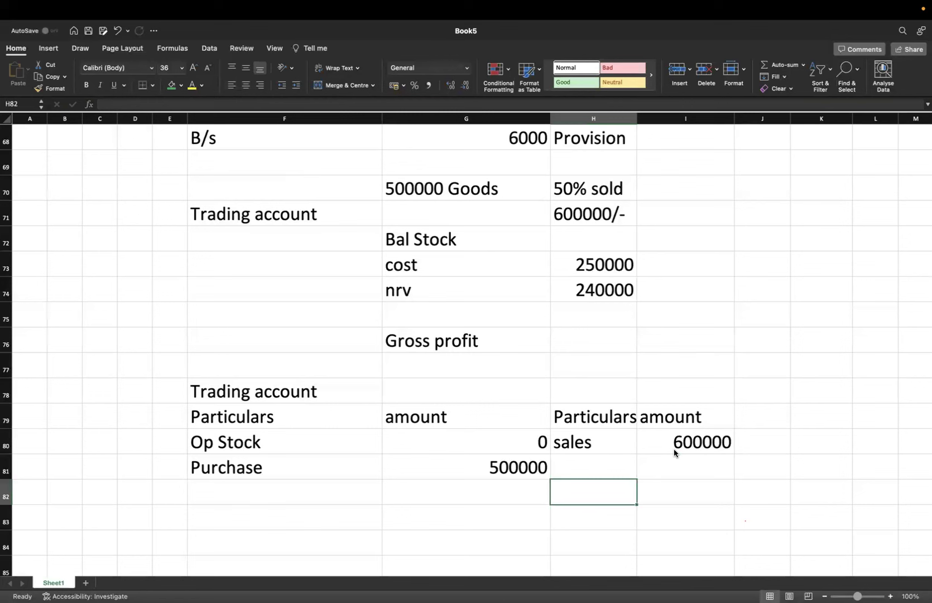
type("cl")
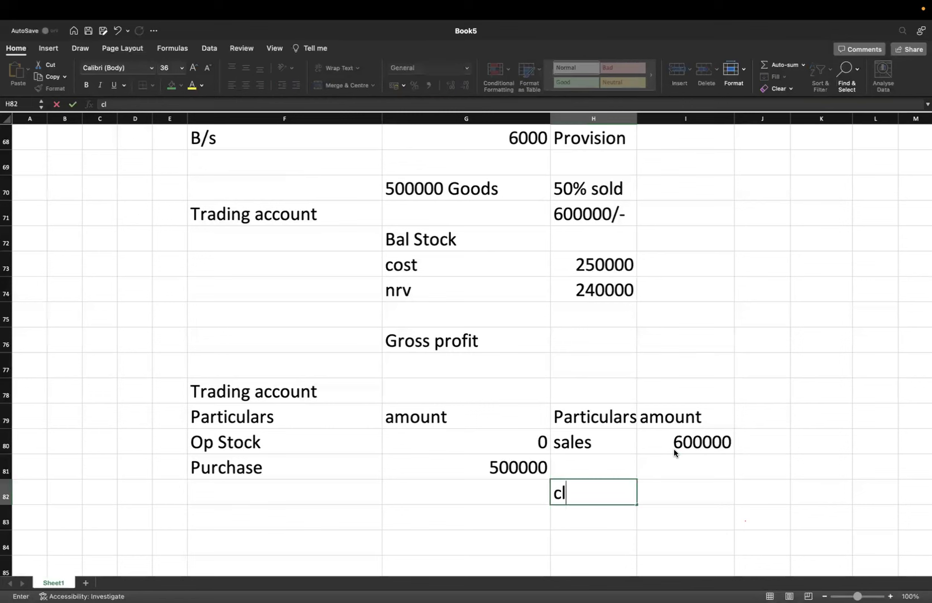
type("osing stock")
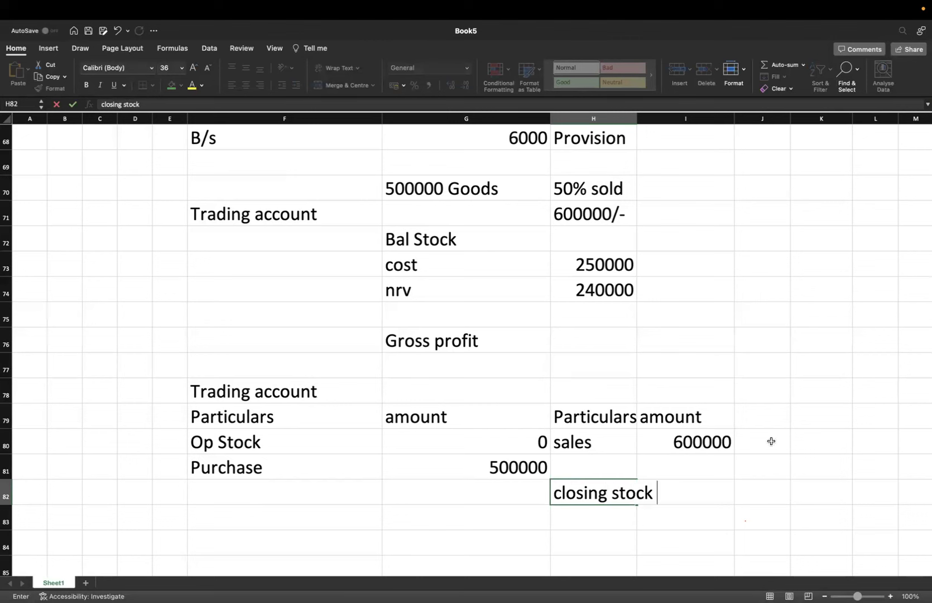
key("Tab")
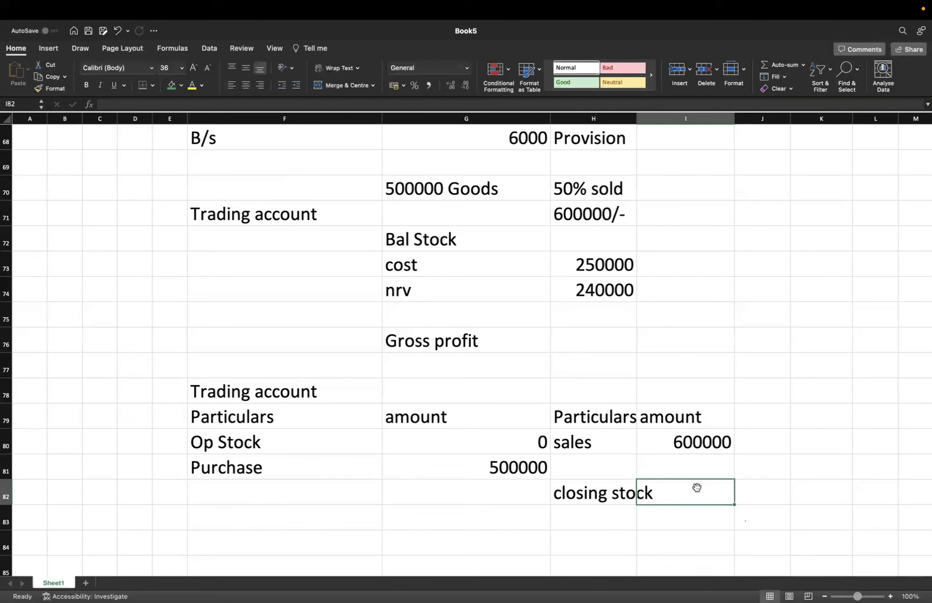
type("240000")
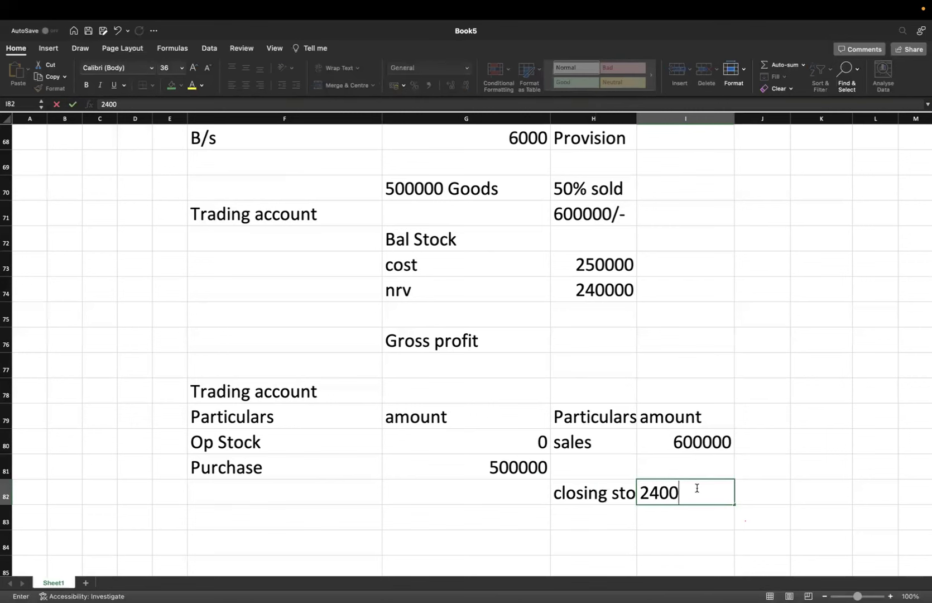
key("Return")
- Enter the label gross Profit in F83 on the trading account's debit side
key("Left")
key("Left")
key("Left")
key("Left")
key("Up")
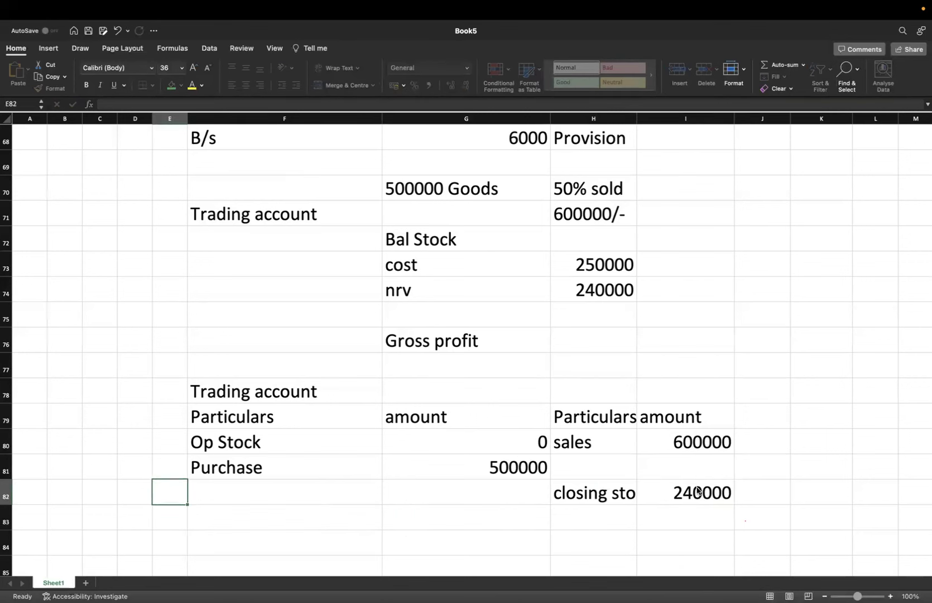
key("Right")
key("Down")
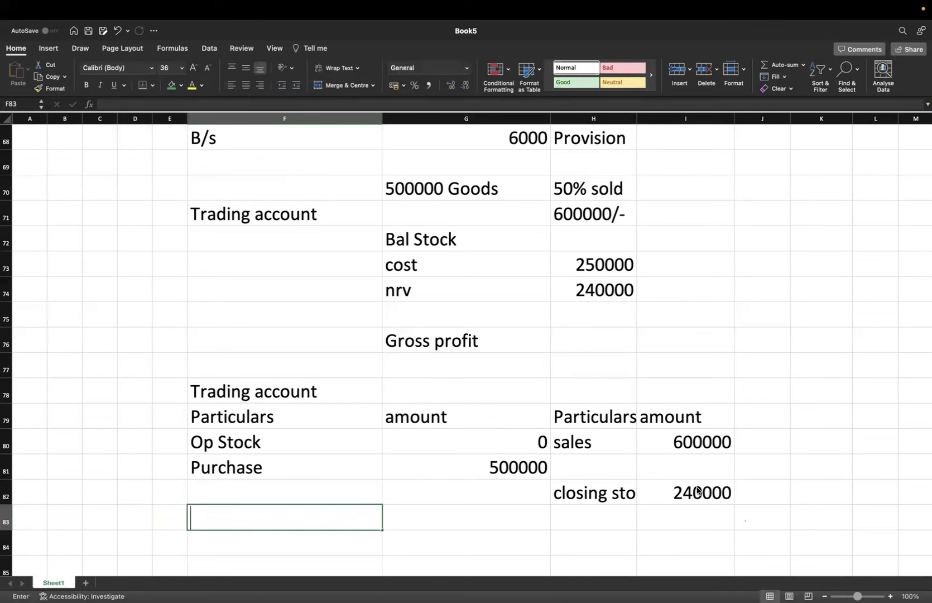
type("gross Profit")
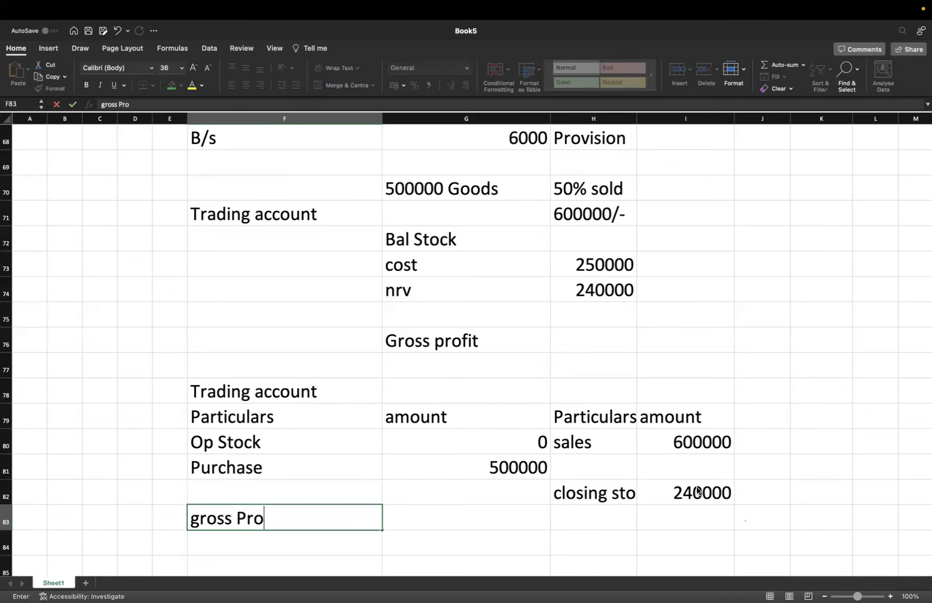
- Enter 340000/- in G83 as the gross profit, from sales plus closing stock less purchases
left_click(519, 526)
left_click(700, 445)
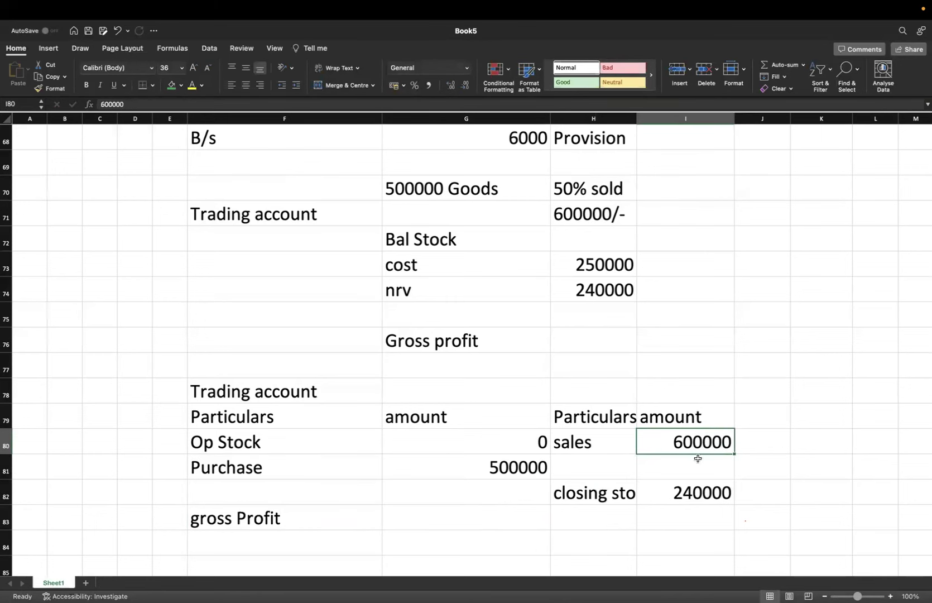
left_click(697, 492)
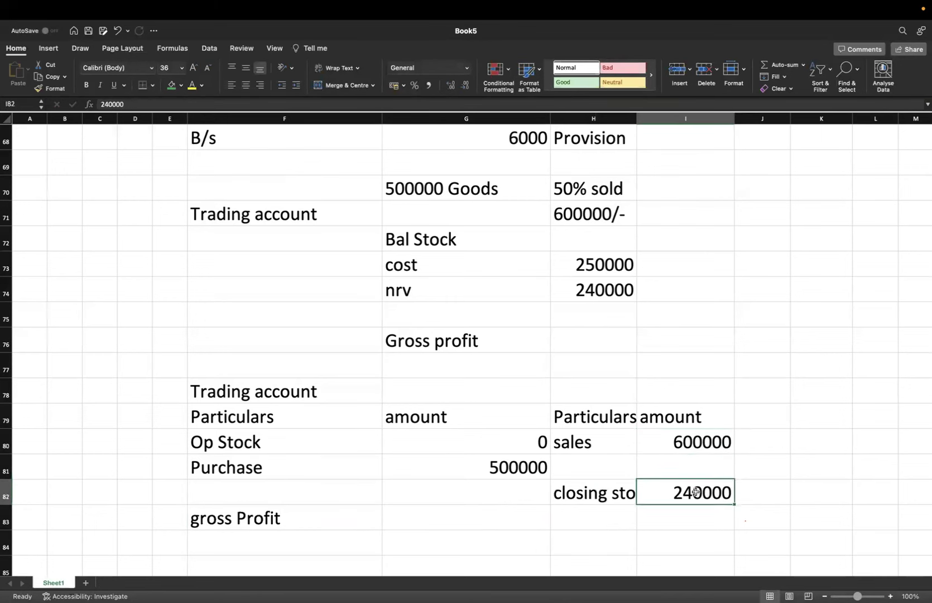
left_click(540, 476)
type("340000/-")
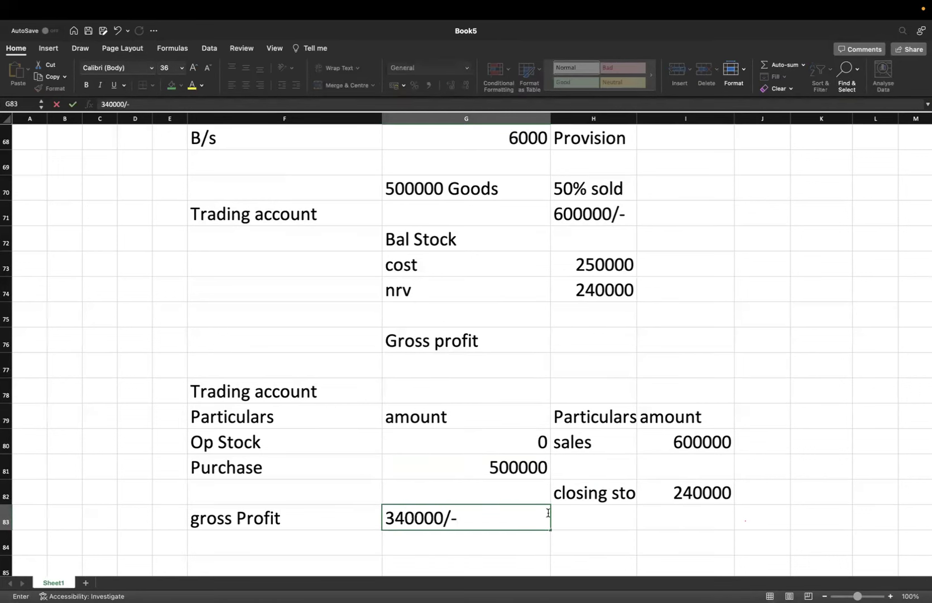
key("Tab")
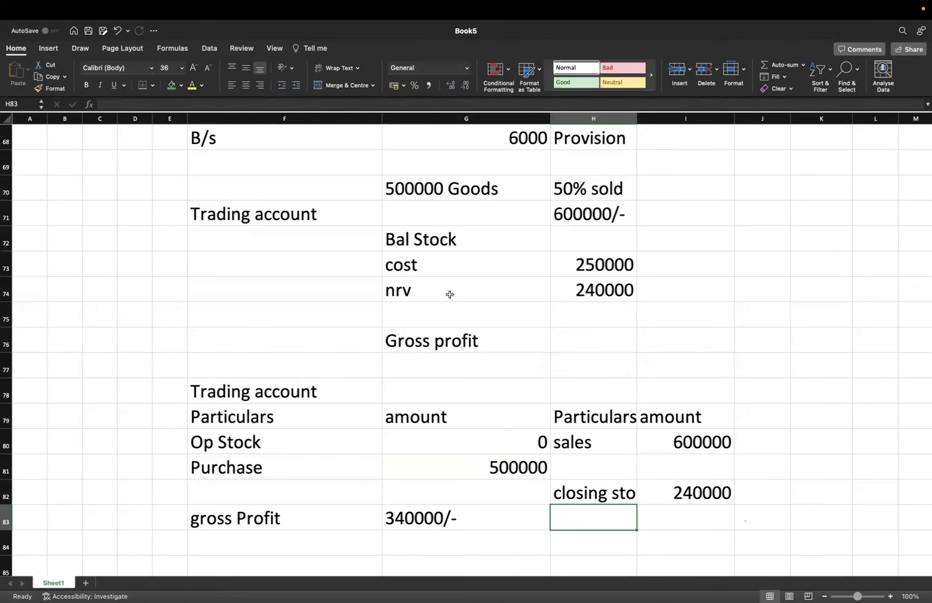
- Set the trading account's closing stock amount in I82 to 250000, using the balance stock's cost
left_click(465, 515)
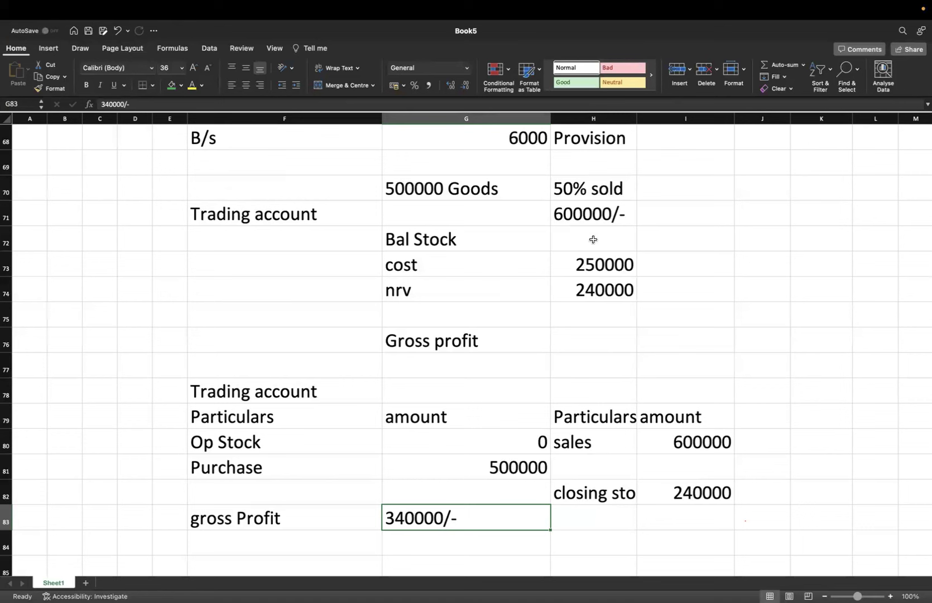
left_click(601, 265)
left_click(599, 289)
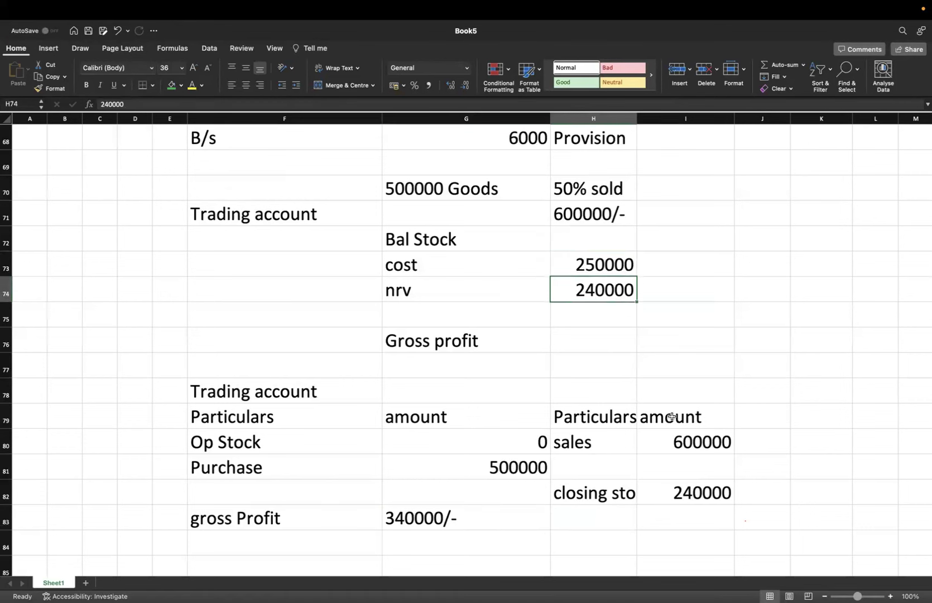
left_click(707, 493)
type("2")
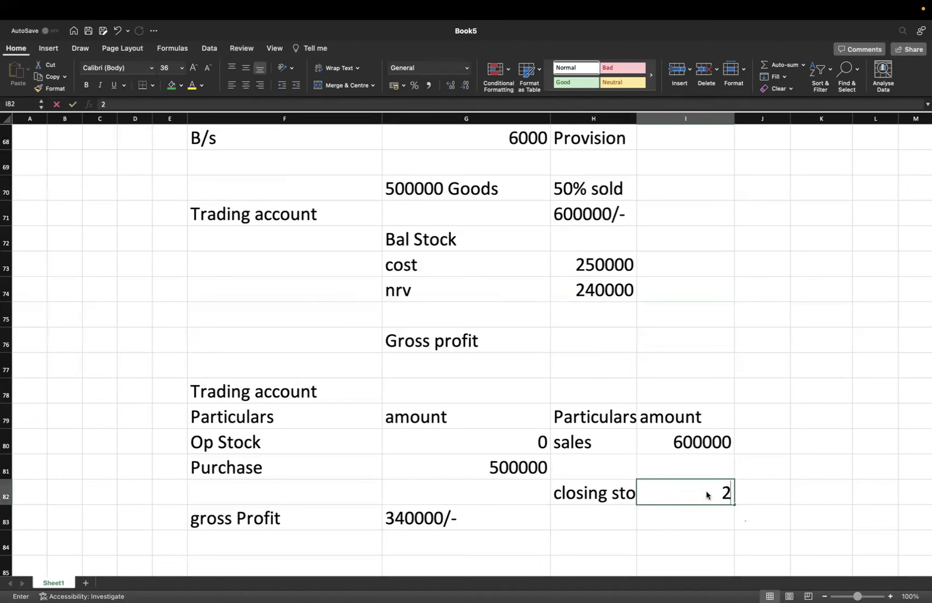
type("50000")
left_click(679, 522)
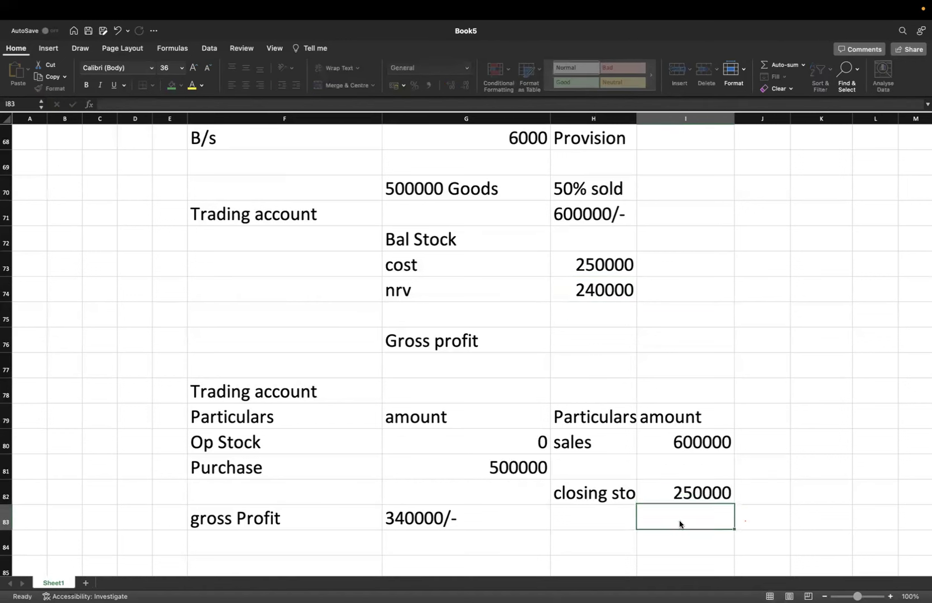
- Set the trading account's gross profit in G83 to 350000, based on closing stock valued at cost
left_click(419, 523)
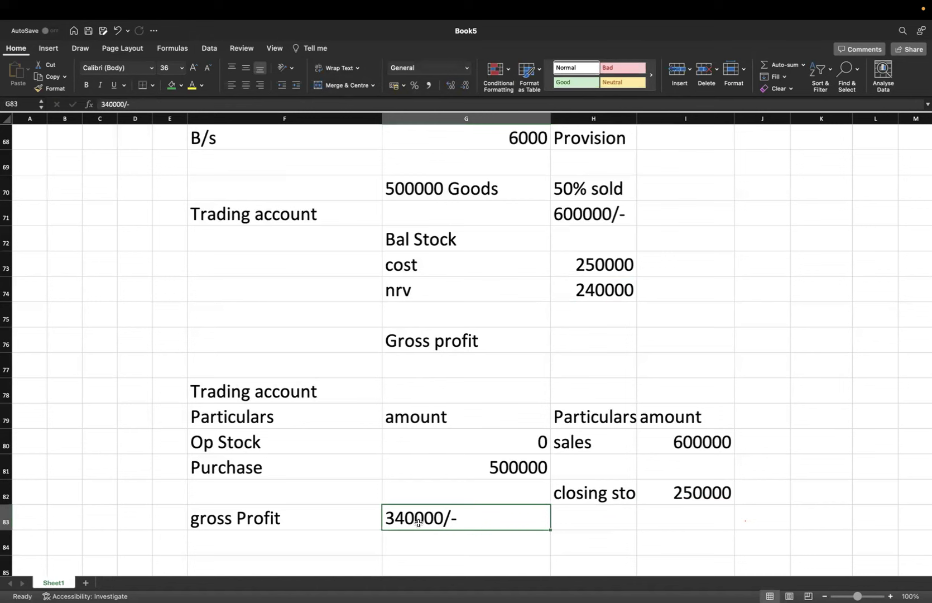
type("350000")
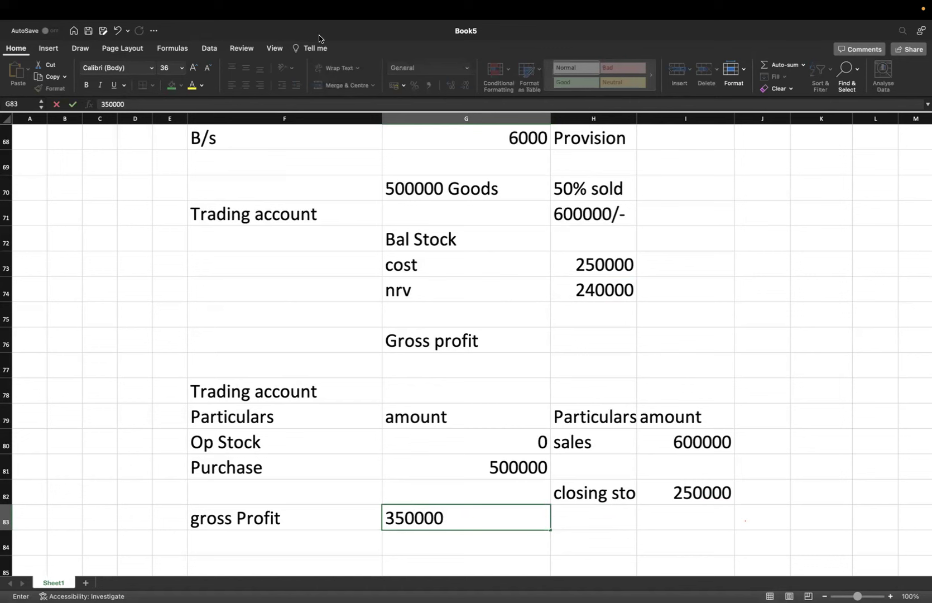
mouse_move(10, 21)
- Set the closing stock amount in I82 to 240000, the balance stock's net realizable value
left_click(699, 494)
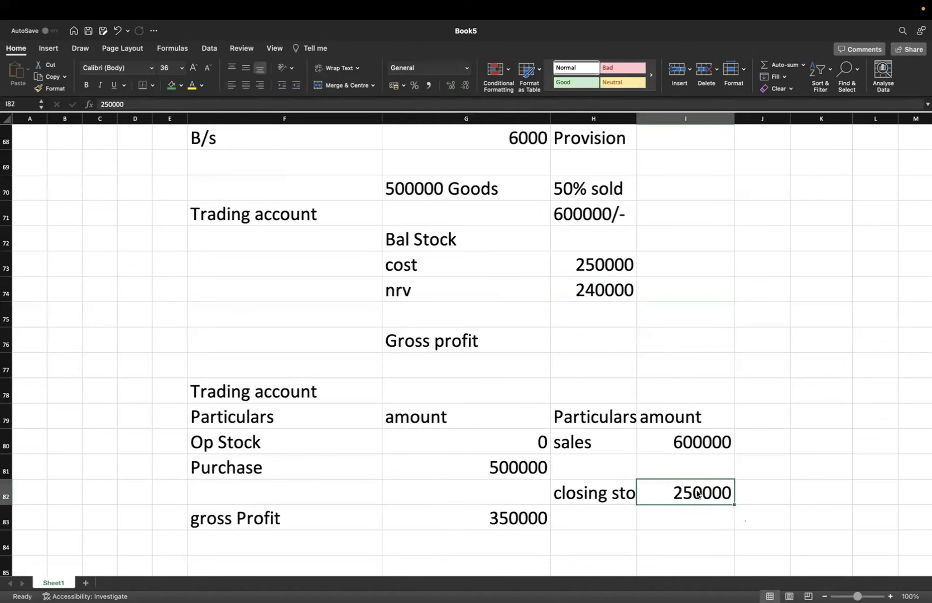
left_click(672, 518)
left_click(692, 493)
type("240000")
key("Return")
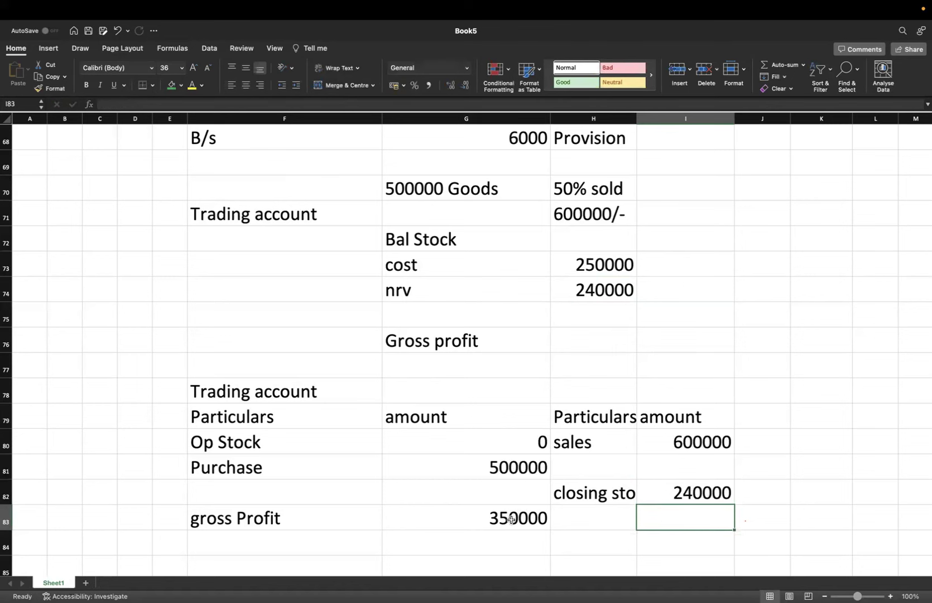
- Set the trading account's gross profit in G83 to 340000
left_click(511, 520)
type("340000")
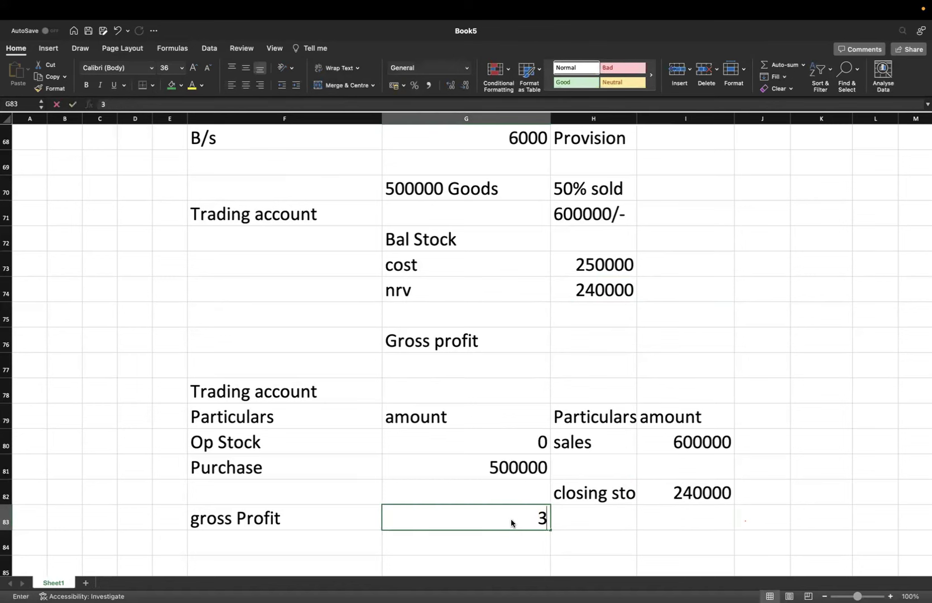
left_click(647, 485)
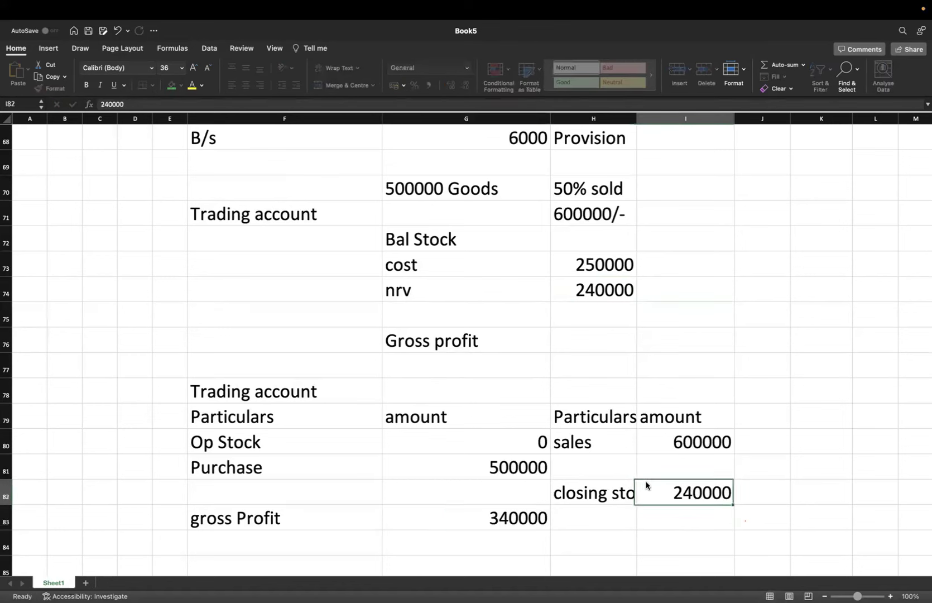
left_click(509, 513)
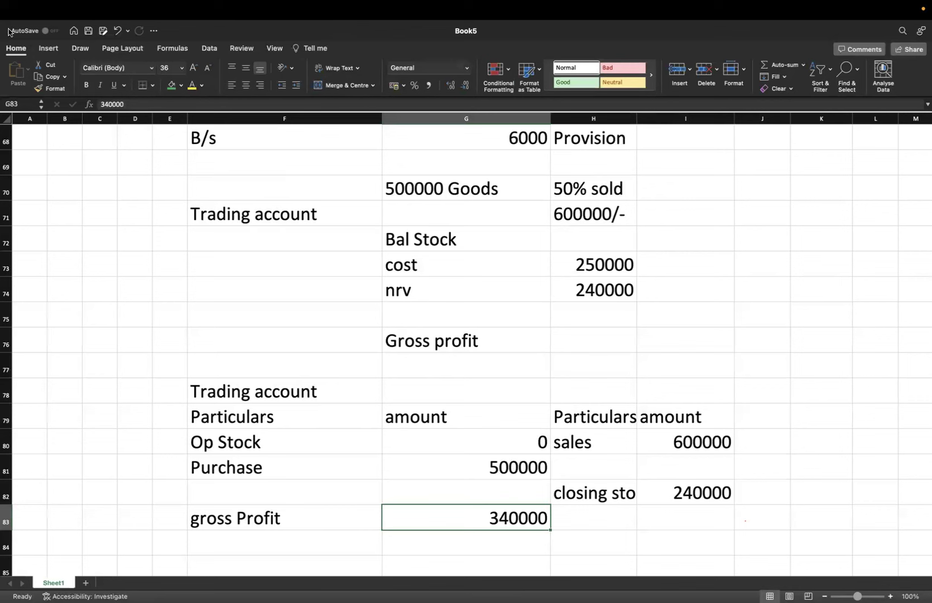
mouse_move(9, 2)
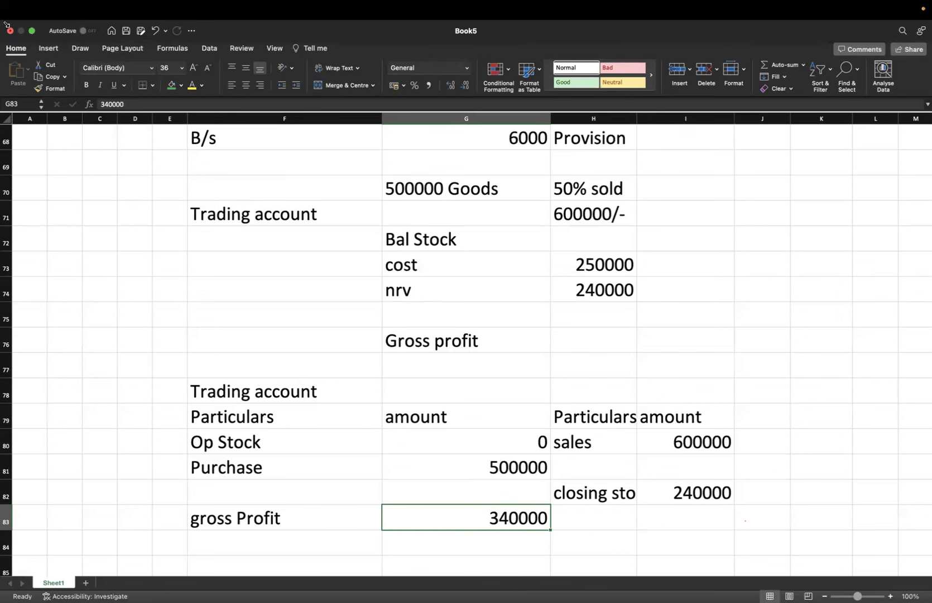
mouse_move(7, 29)
- Enter the heading US GAAP in G86, below the trading account
left_click(465, 442)
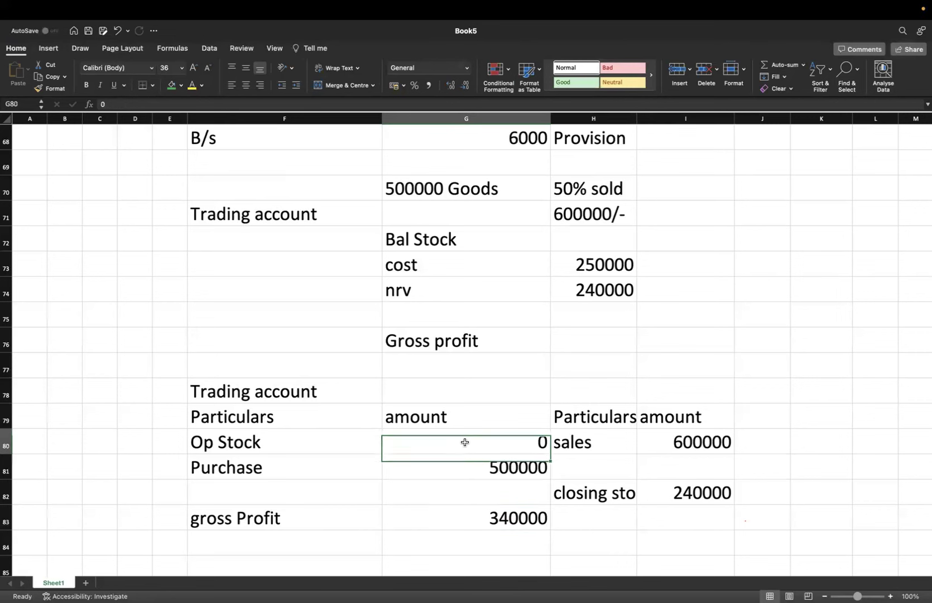
key("Down")
key("Down")
key("Down")
key("Down")
key("Down")
key("Down")
key("Down")
key("Down")
key("Down")
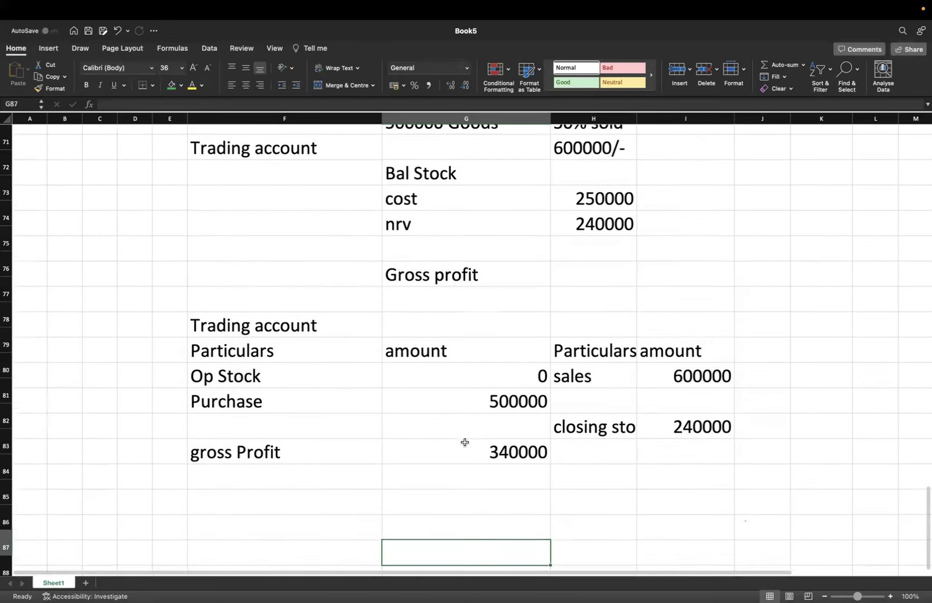
key("Up")
key("Up")
key("Up")
key("Left")
key("Right")
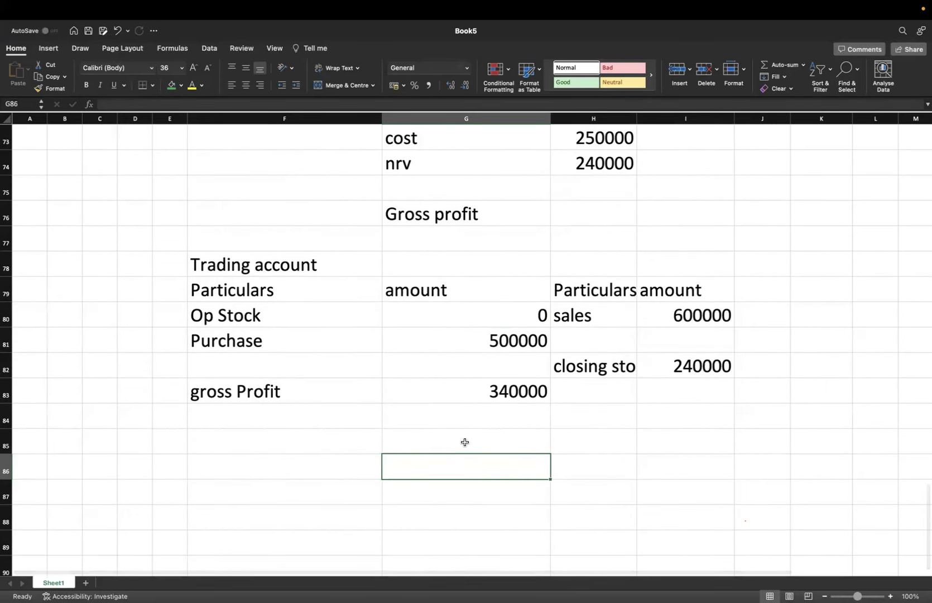
type("US GAAP")
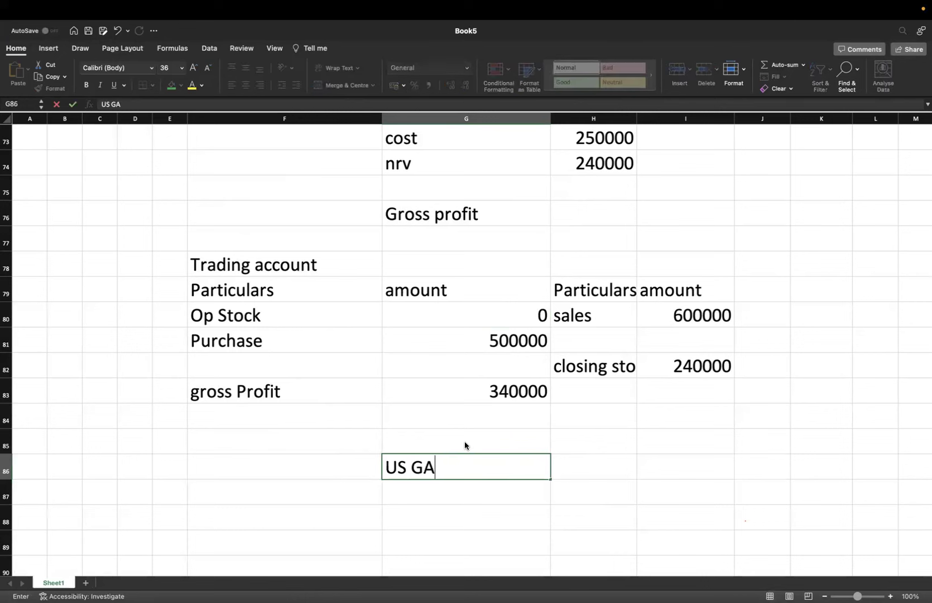
- Add the sales line under the US GAAP heading, with SALES in F87 and 600000 in G87
left_click(338, 495)
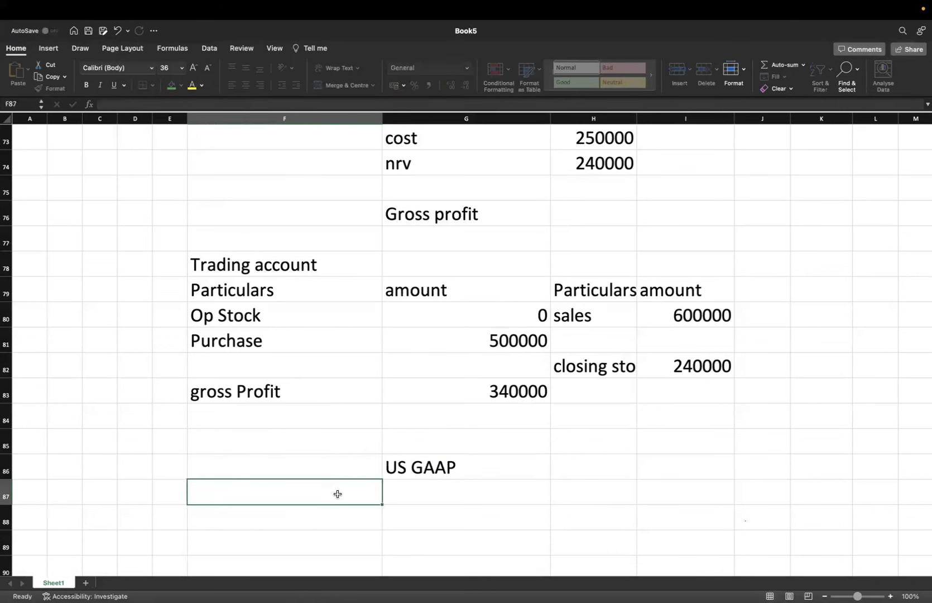
type("SALES")
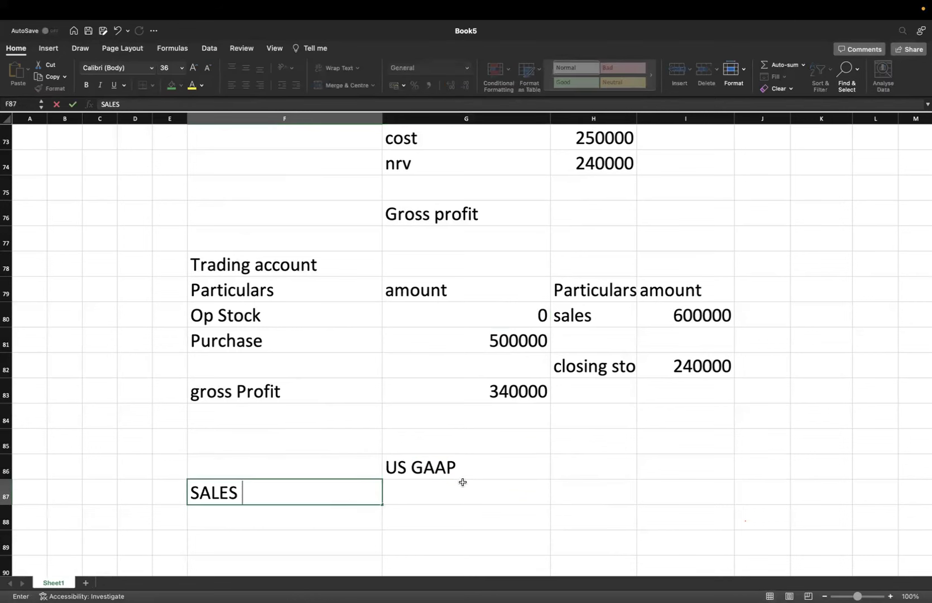
left_click(426, 491)
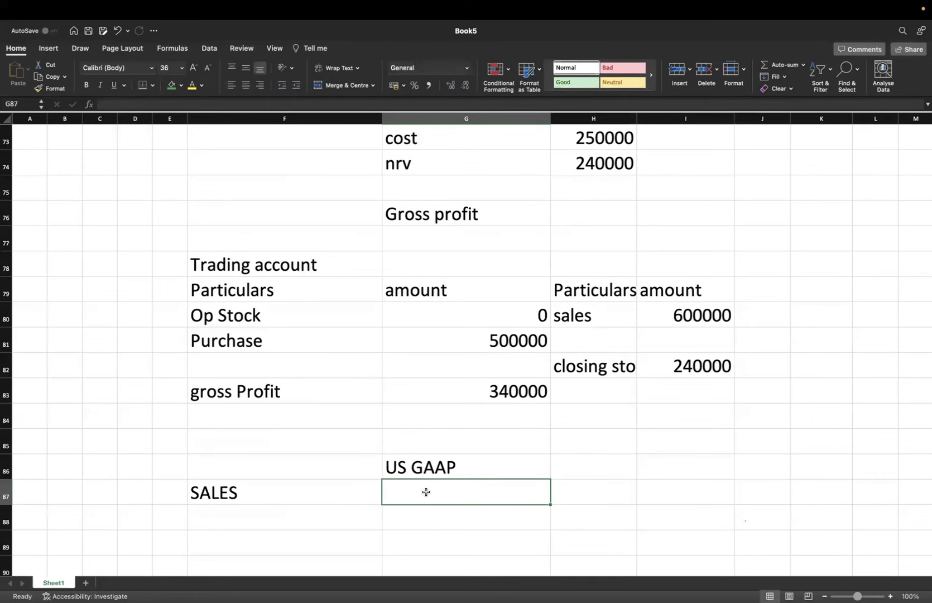
type("600000")
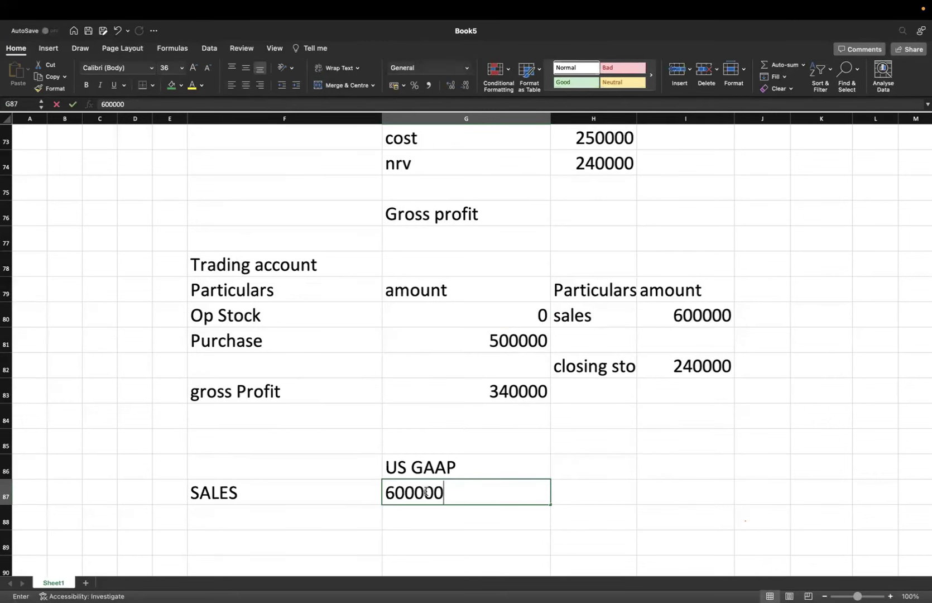
key("Return")
- Enter the label COGS in F88 and its calculation note ( OPSTOCK + PUR-CLOSI=) in F89
key("Left")
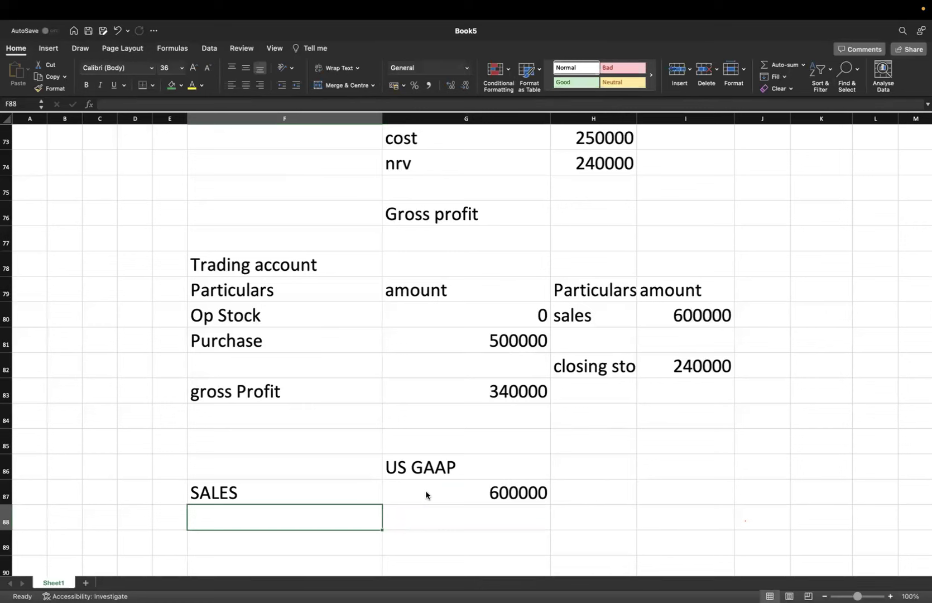
type("COGS")
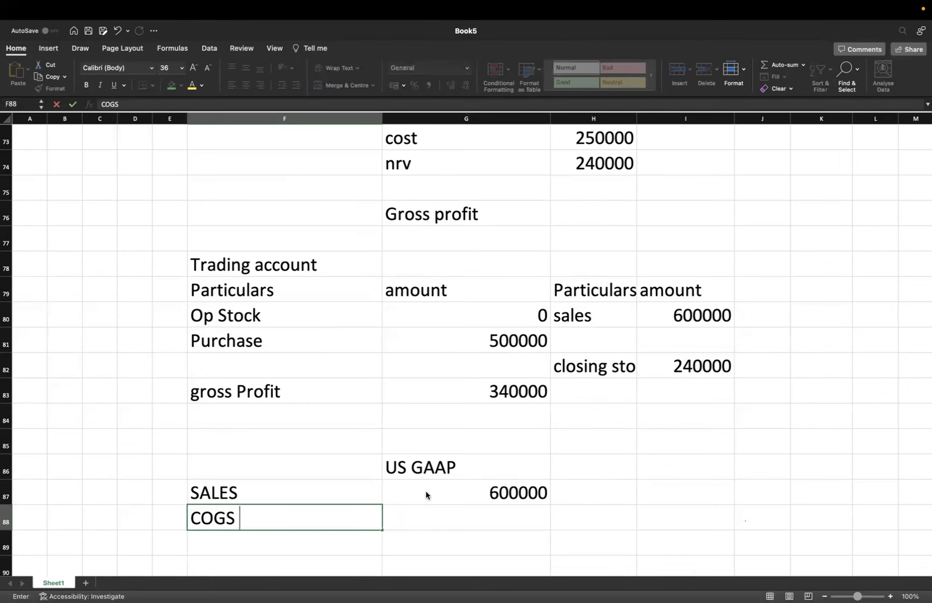
left_click(254, 546)
type("( ")
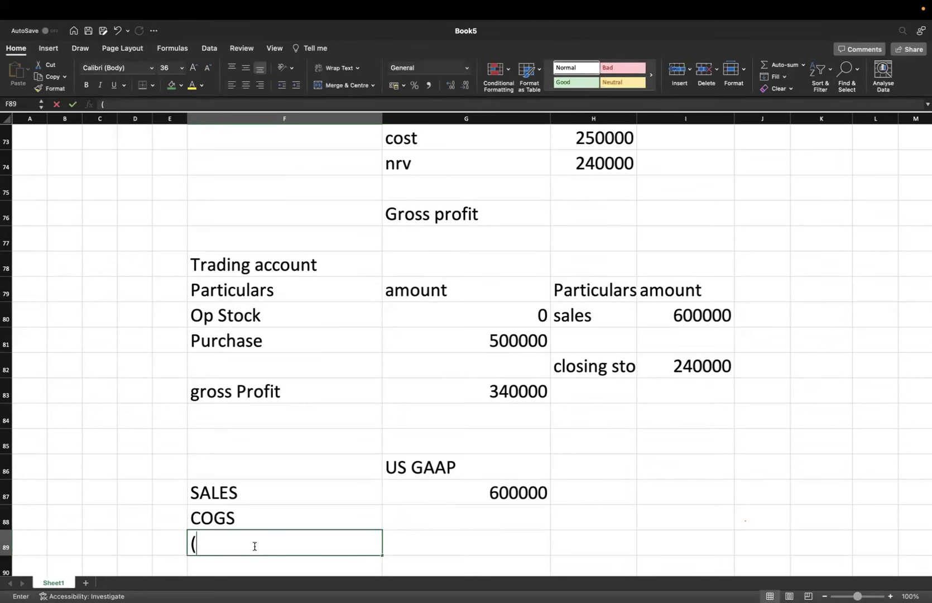
type("OPST")
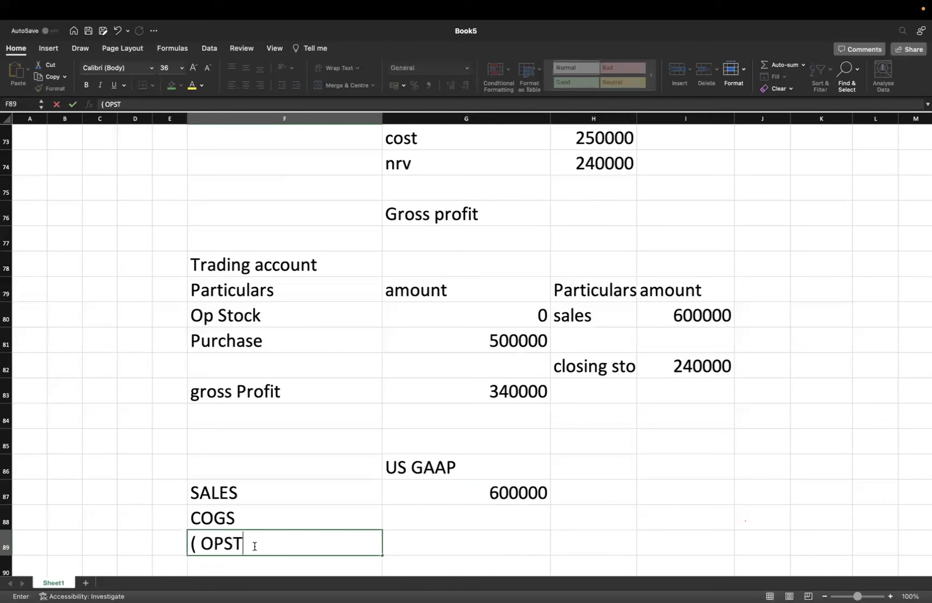
type("OCK + PUR")
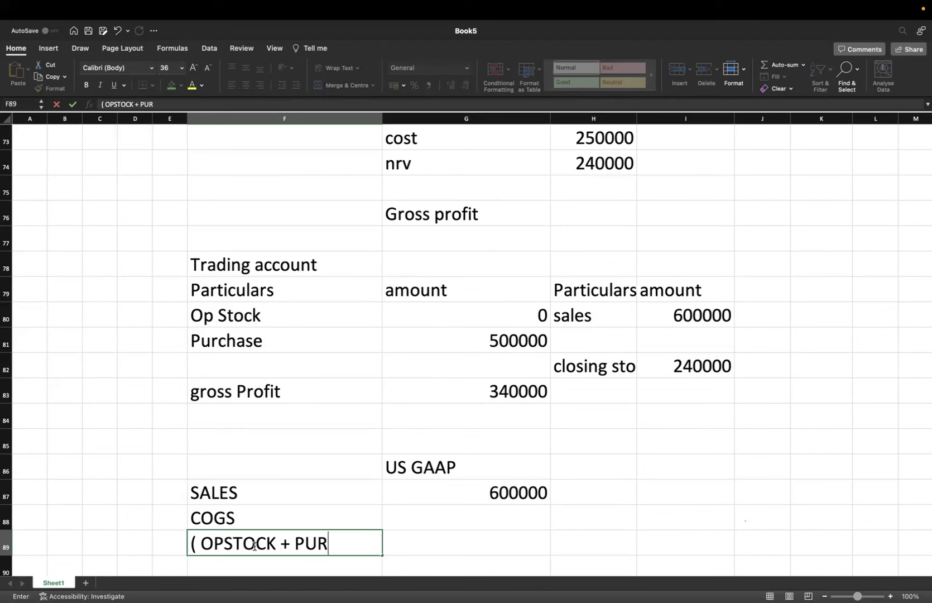
type("-CLOS")
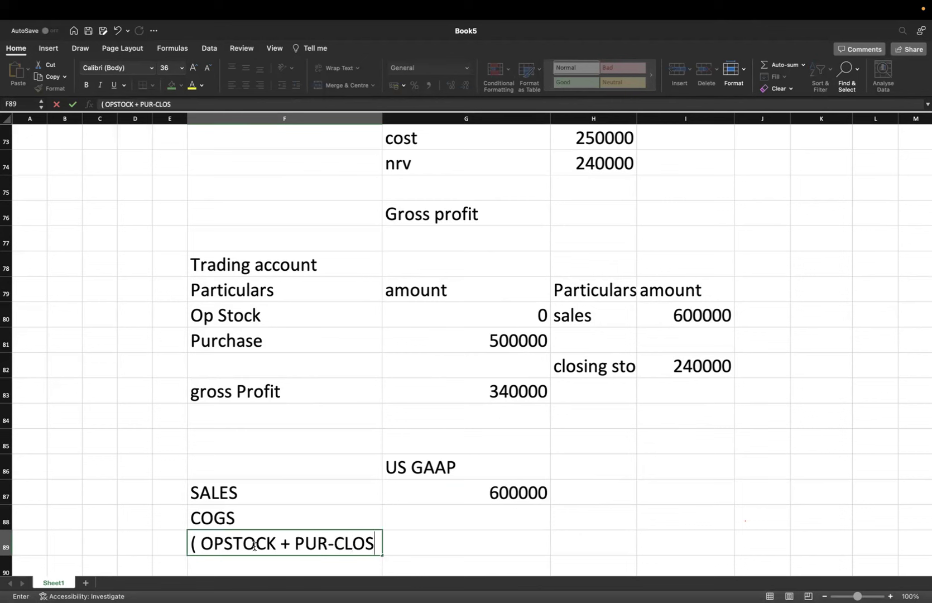
type("I=)")
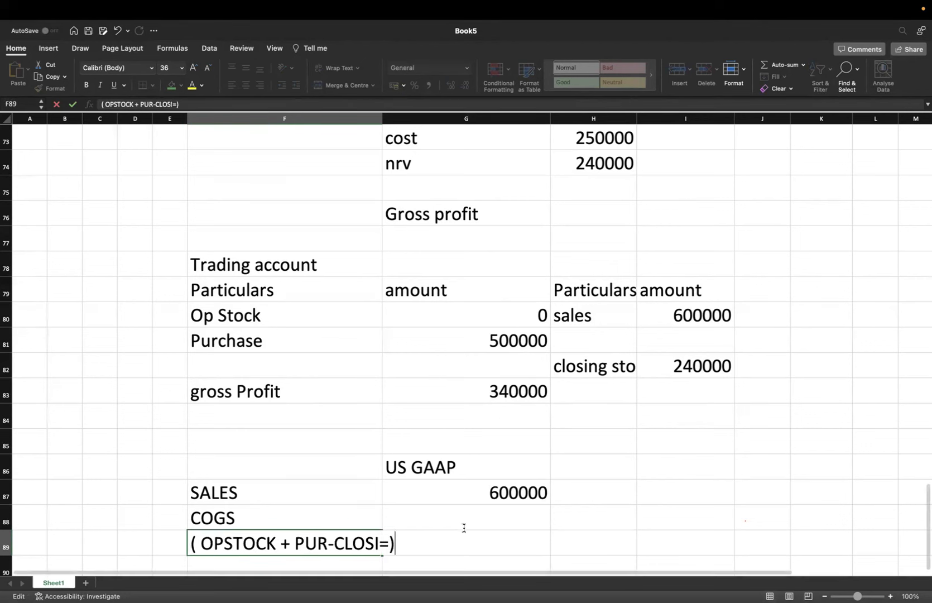
left_click(465, 515)
type("=")
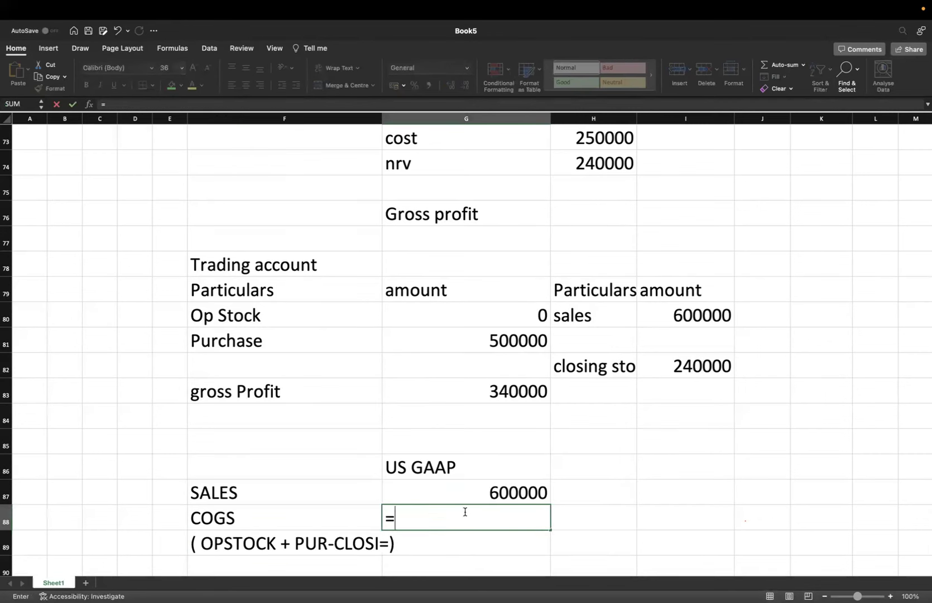
type("0+500000")
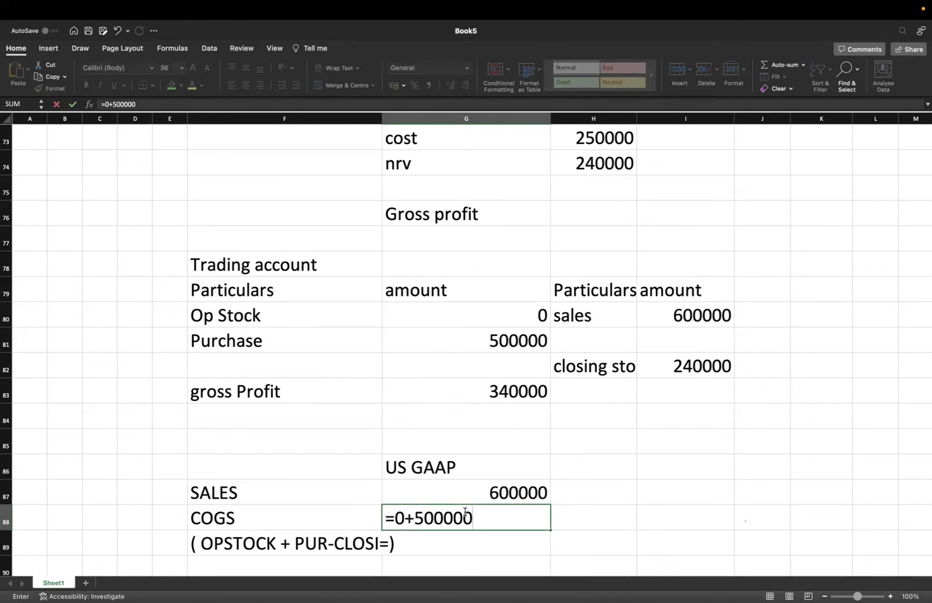
type("-24")
type("0000")
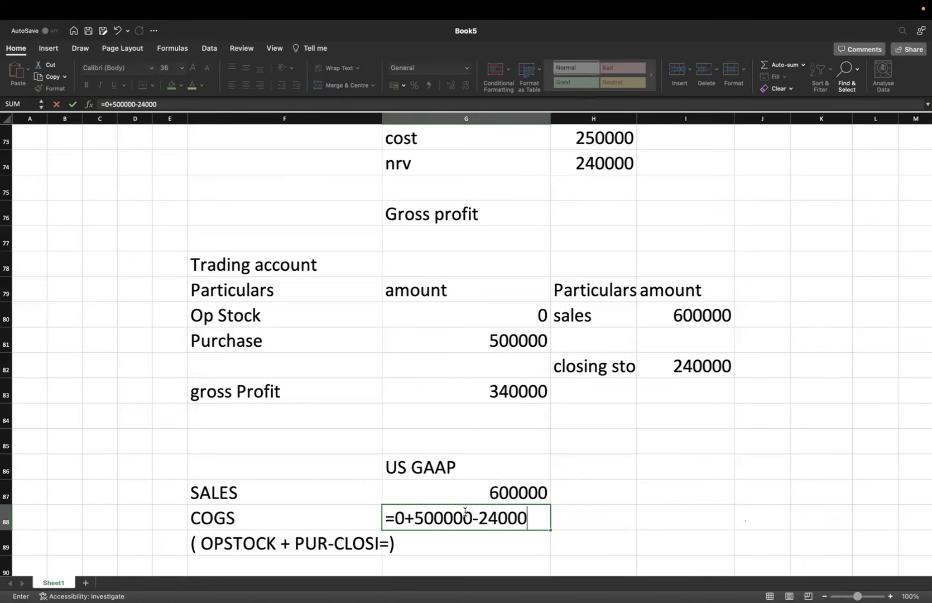
key("Return")
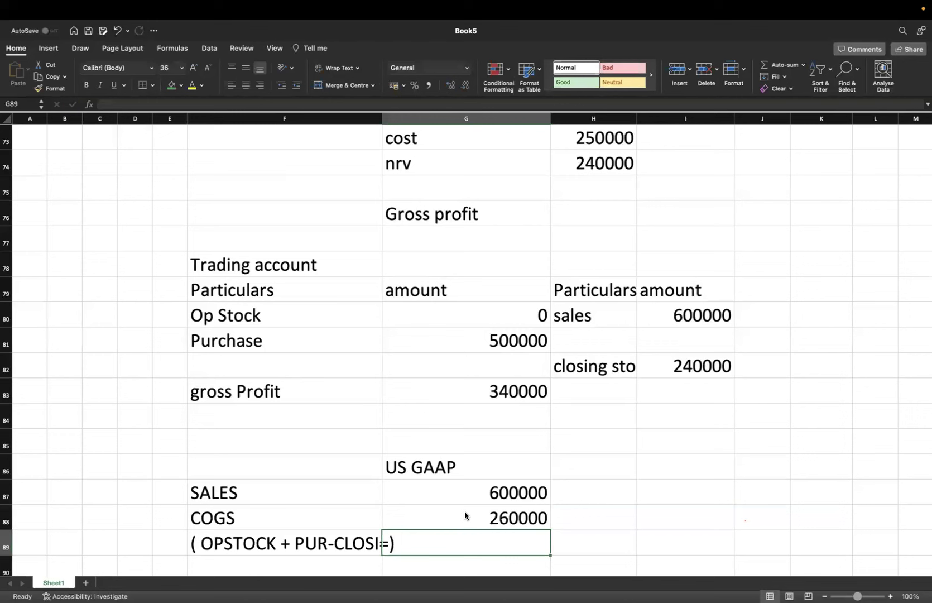
- Enter the label GROSS PROFIT in F90, beneath the cost of goods sold note
left_click(322, 561)
scroll(322, 561, "down", 3)
left_click(322, 562)
key("Up")
type("GROSS ")
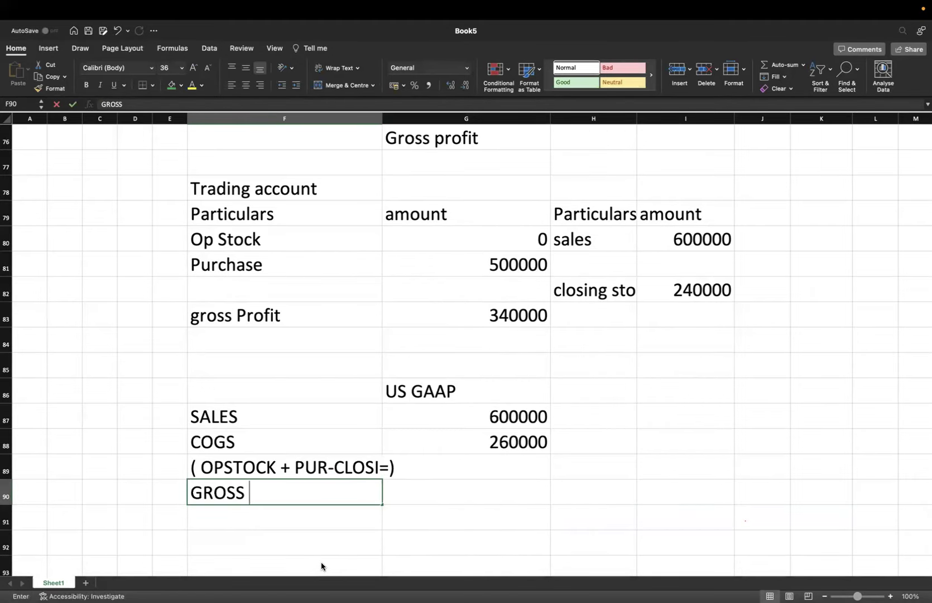
type("PROFIT")
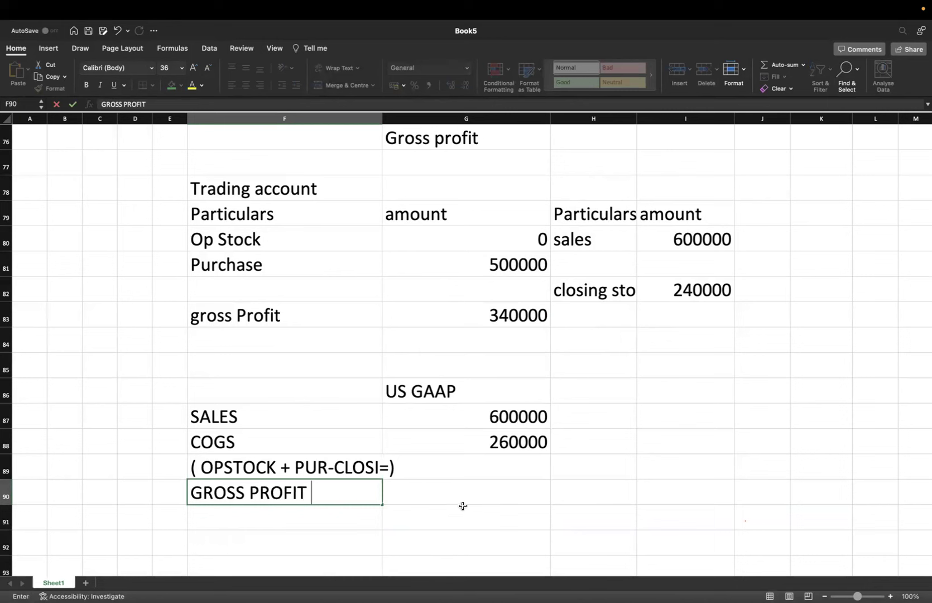
left_click(481, 489)
type("=600000-240000")
key("Return")
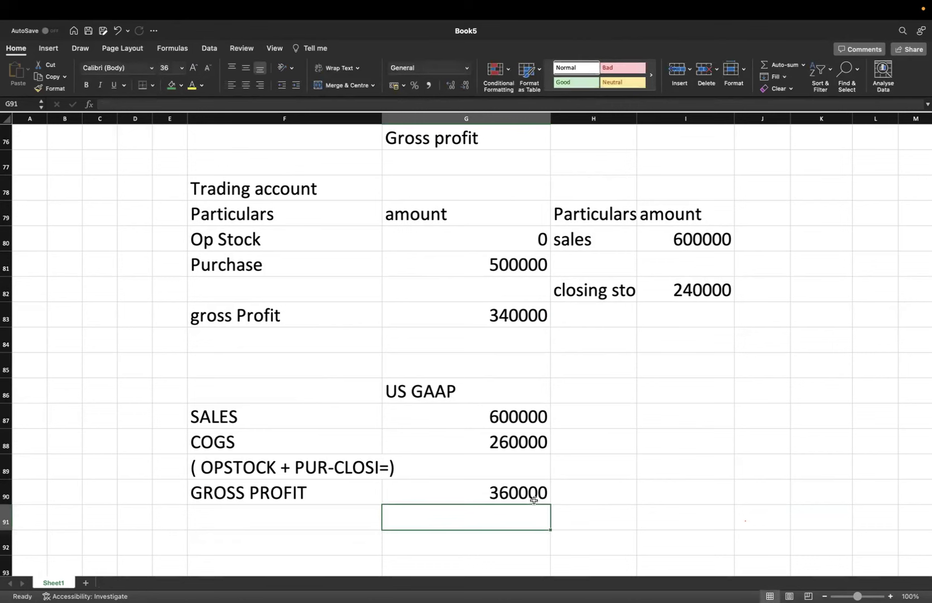
left_click(514, 495)
double_click(515, 495)
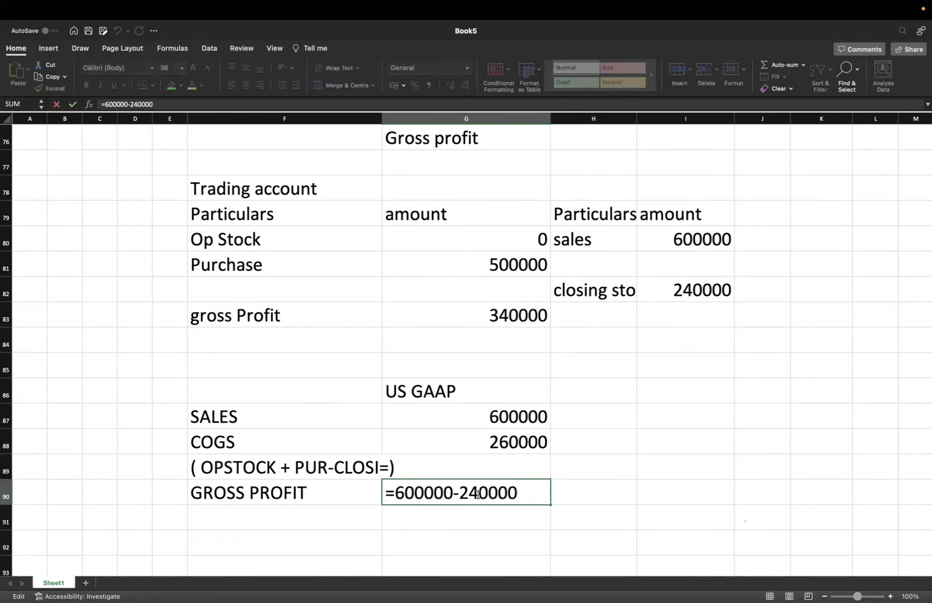
key("BackSpace")
type("6")
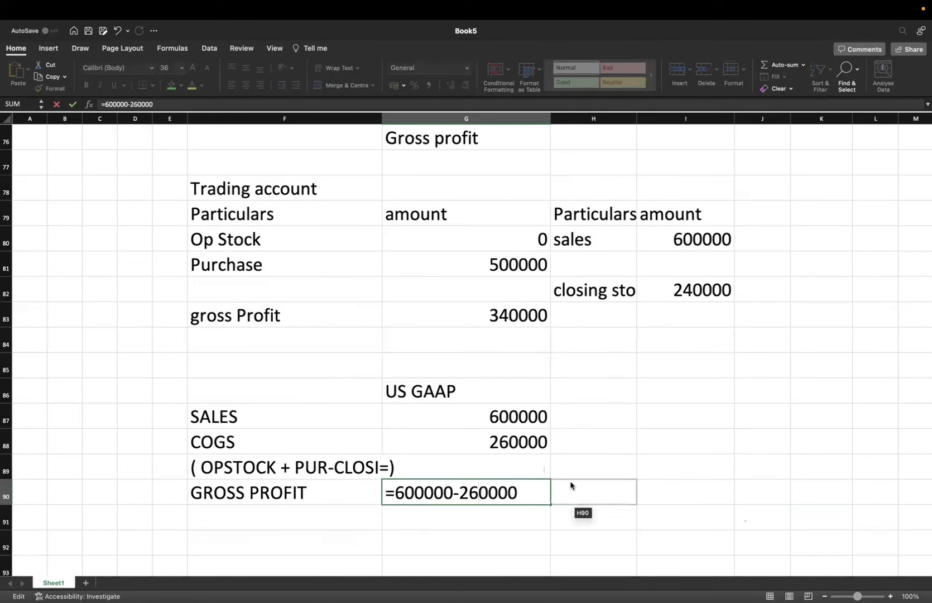
key("Tab")
left_click(483, 495)
mouse_move(320, 27)
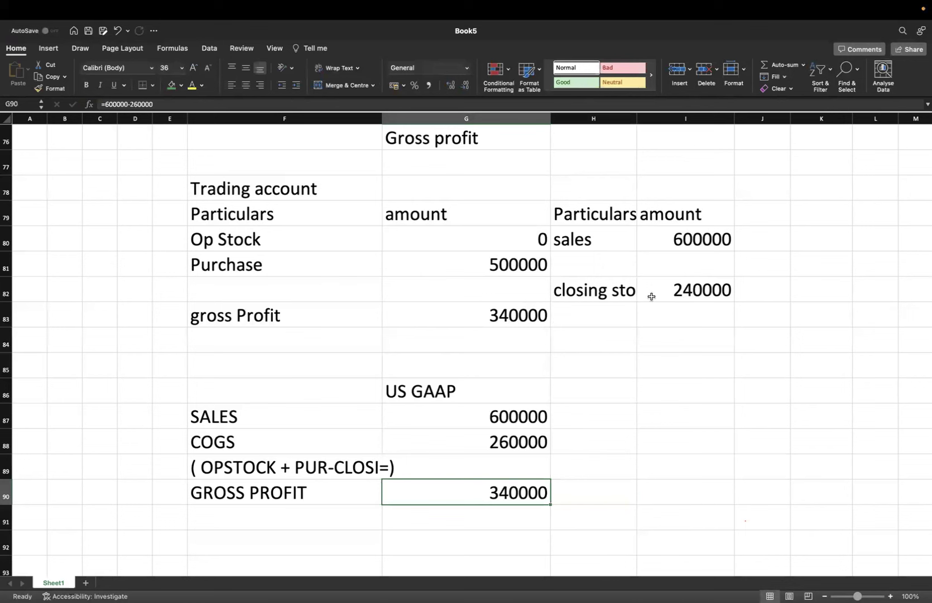
- Examine the closing stock amount in the trading account against the cost and nrv figures of the balance stock
left_click(672, 293)
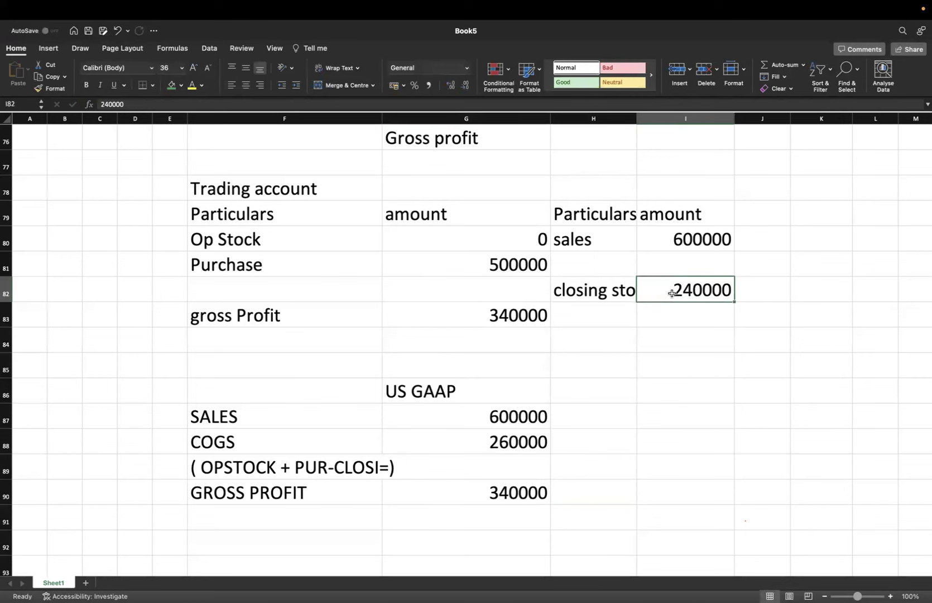
left_click(777, 296)
key("Up")
key("Up")
key("Up")
key("Up")
key("Up")
key("Up")
key("Up")
key("Up")
key("Up")
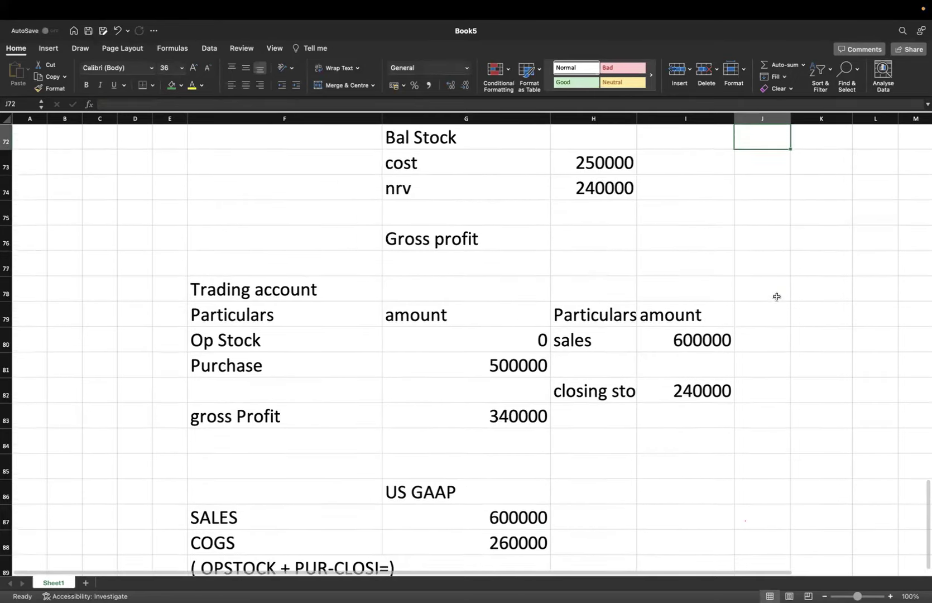
left_click(400, 241)
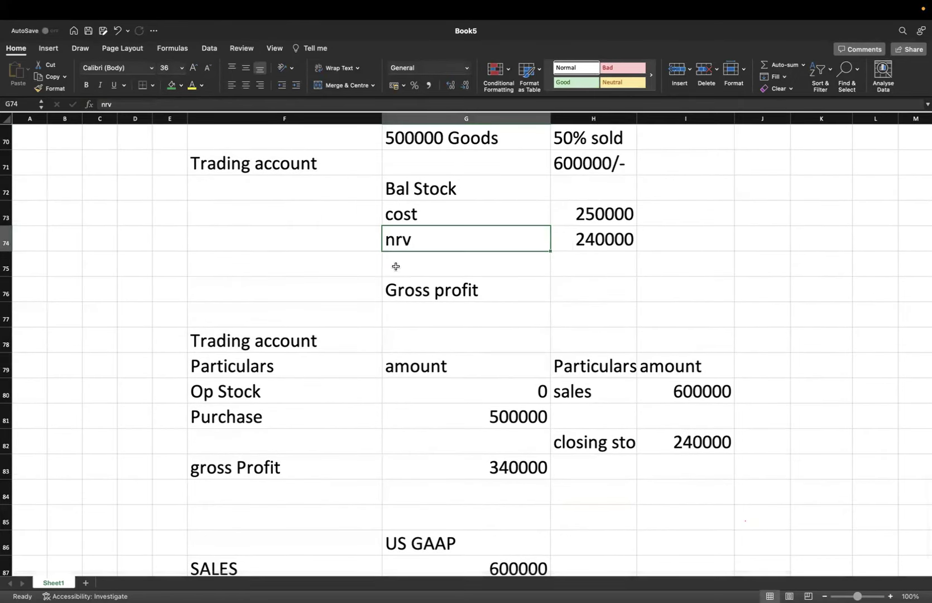
left_click(396, 266)
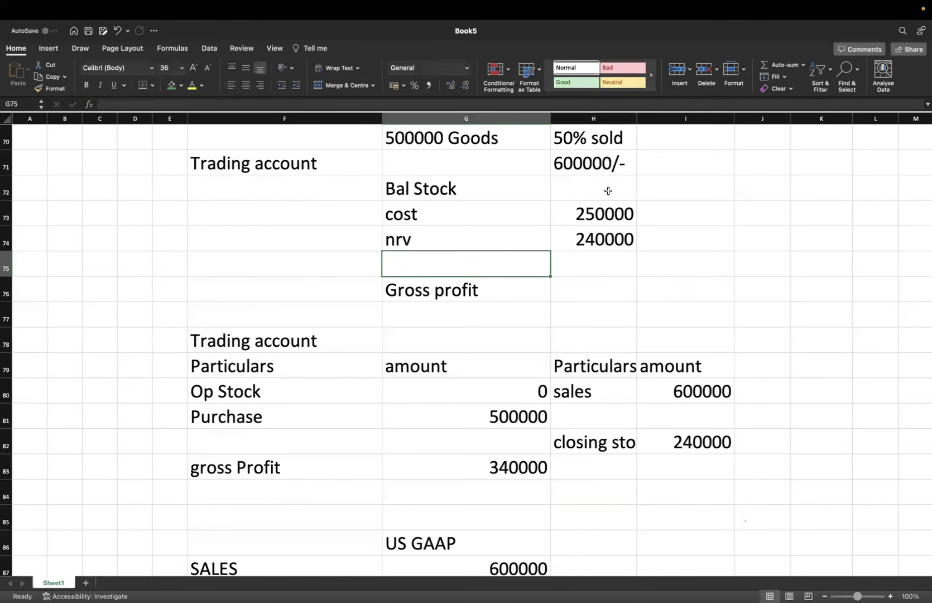
left_click(599, 211)
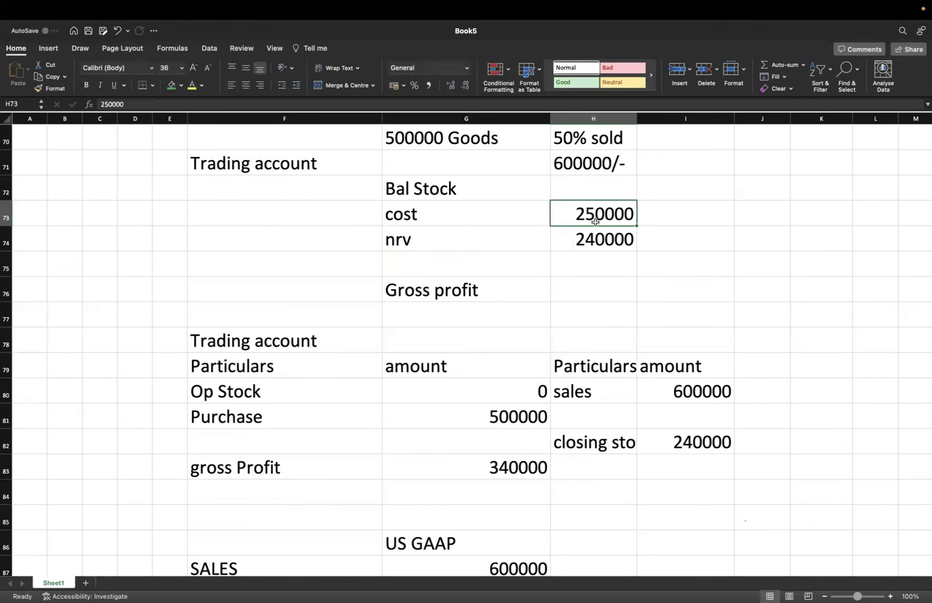
left_click(438, 208)
left_click(408, 240)
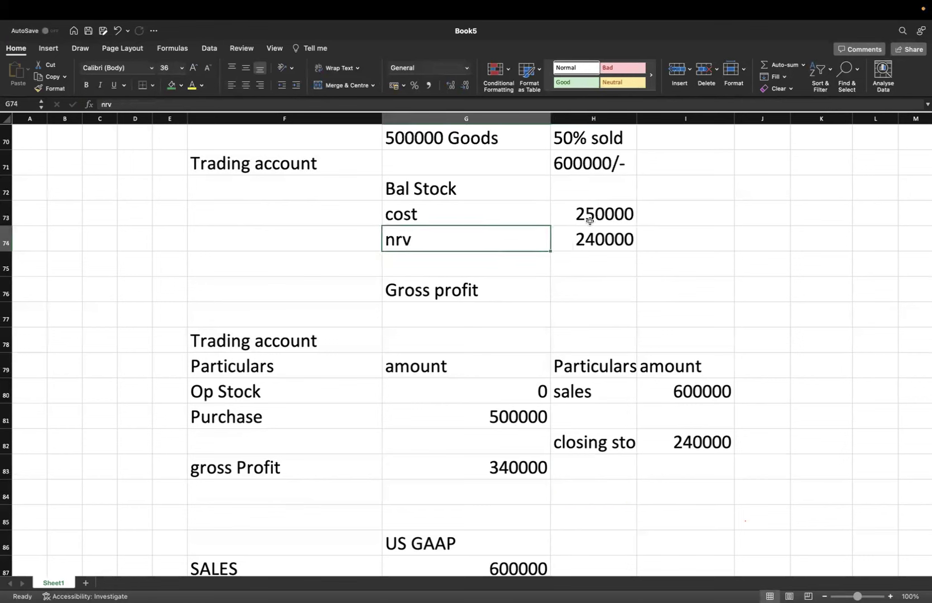
left_click(599, 213)
left_click_drag(599, 214, 599, 240)
left_click(678, 214)
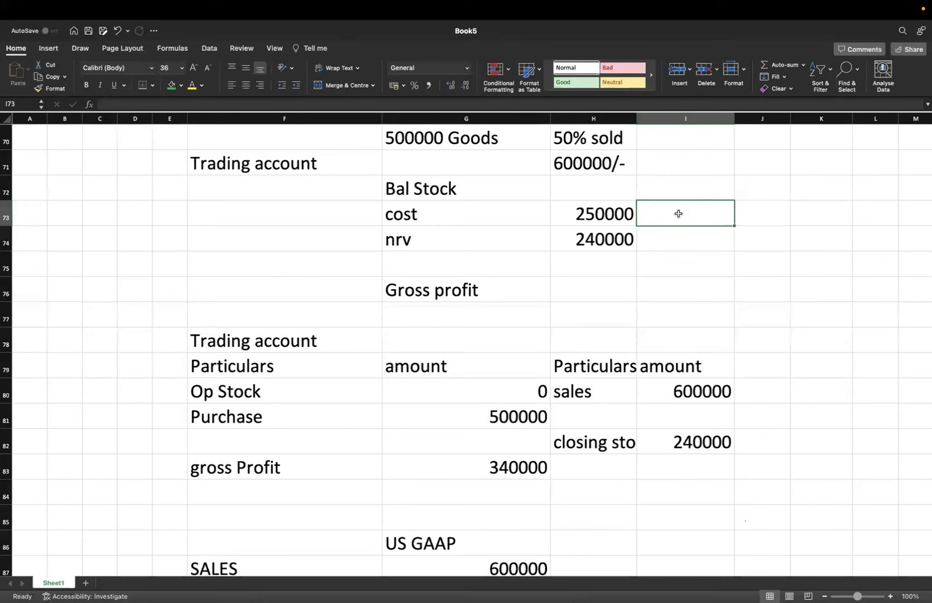
- Review the trading account and the US GAAP gross profit layout beneath it
left_click(245, 344)
key("Down")
key("Down")
key("Down")
key("Down")
key("Down")
key("Down")
key("Down")
key("Down")
key("Down")
key("Down")
key("Down")
key("Down")
key("Down")
key("Up")
key("Up")
key("Up")
key("Up")
key("Up")
key("Up")
key("Right")
key("Right")
key("Left")
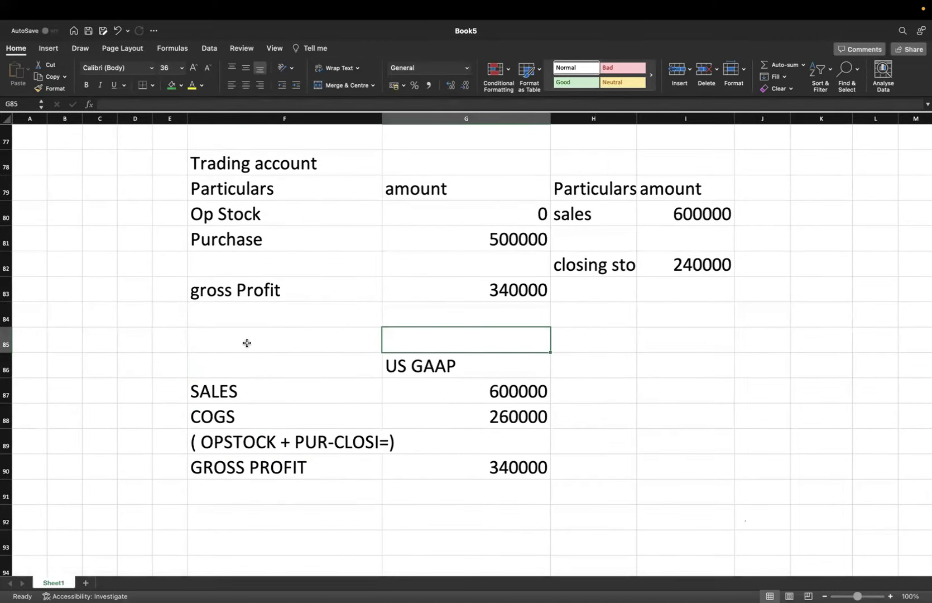
key("Down")
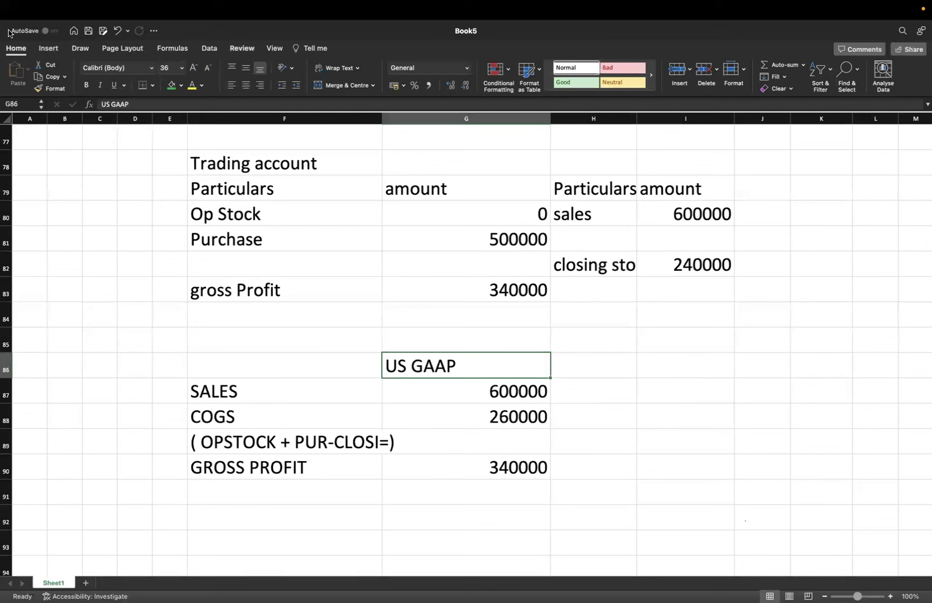
left_click(650, 442)
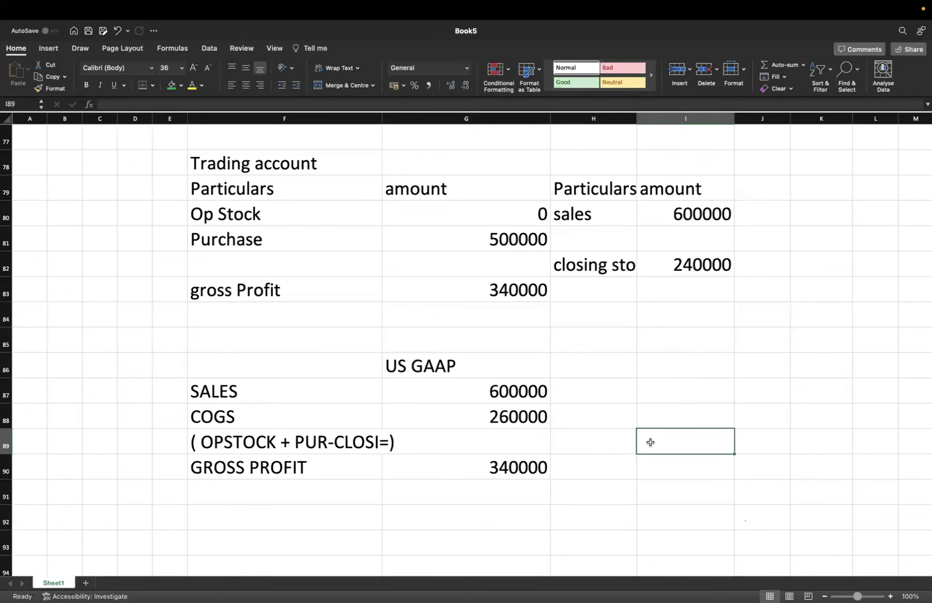
- Enter the label OP STOCK in I87 with the amount 240000/- beside it in J87
left_click(700, 258)
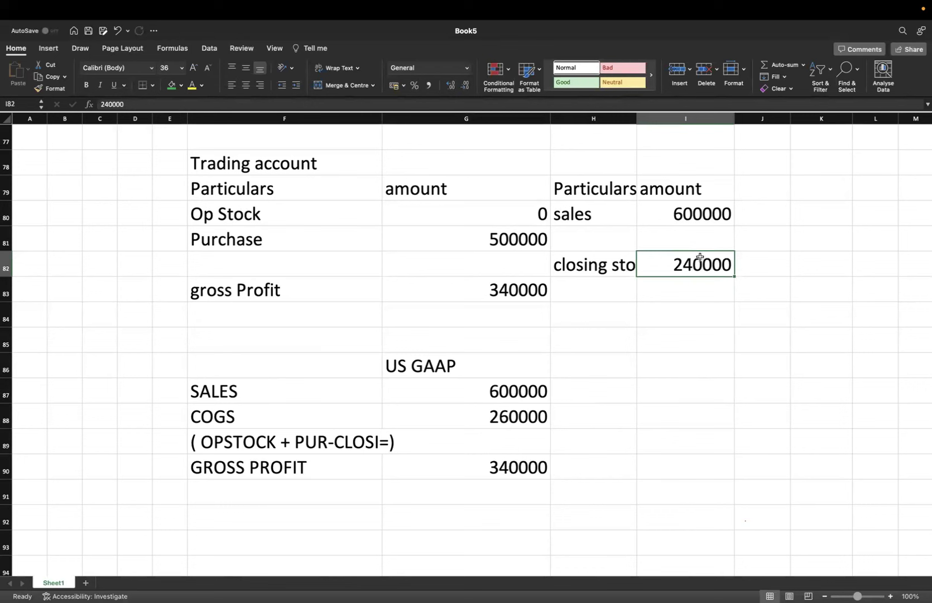
left_click(708, 380)
type("OP")
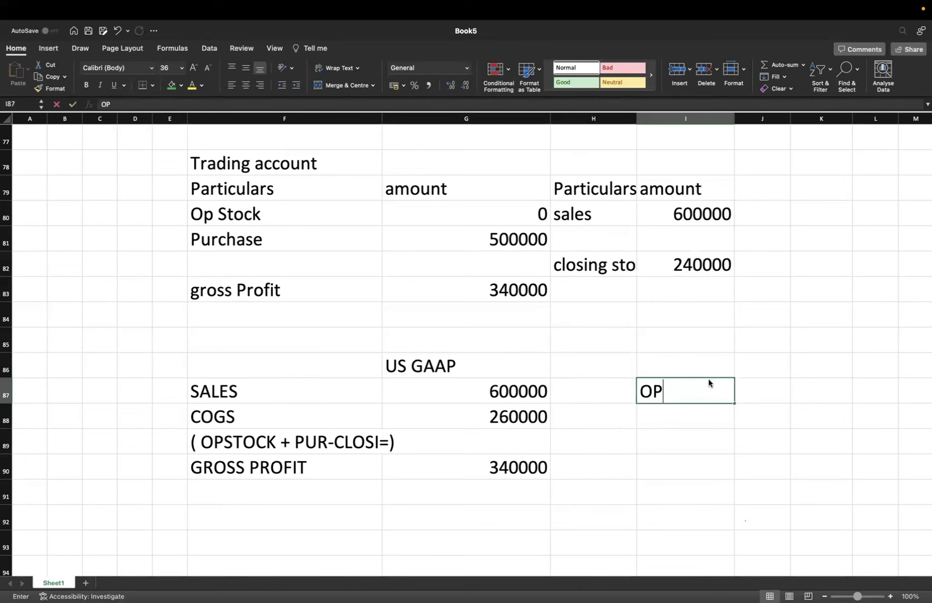
type(" STOCK")
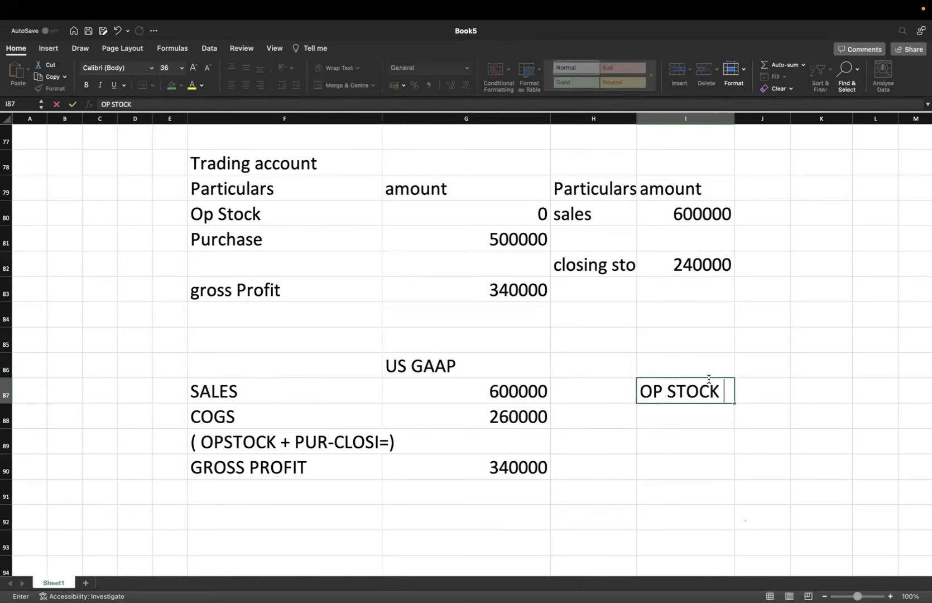
left_click(743, 391)
type("24")
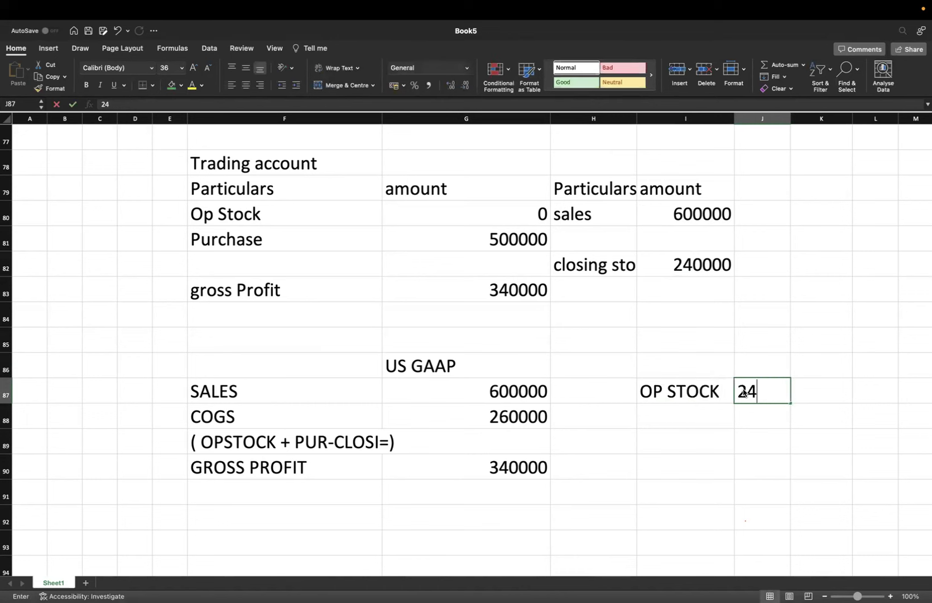
type("0000/-")
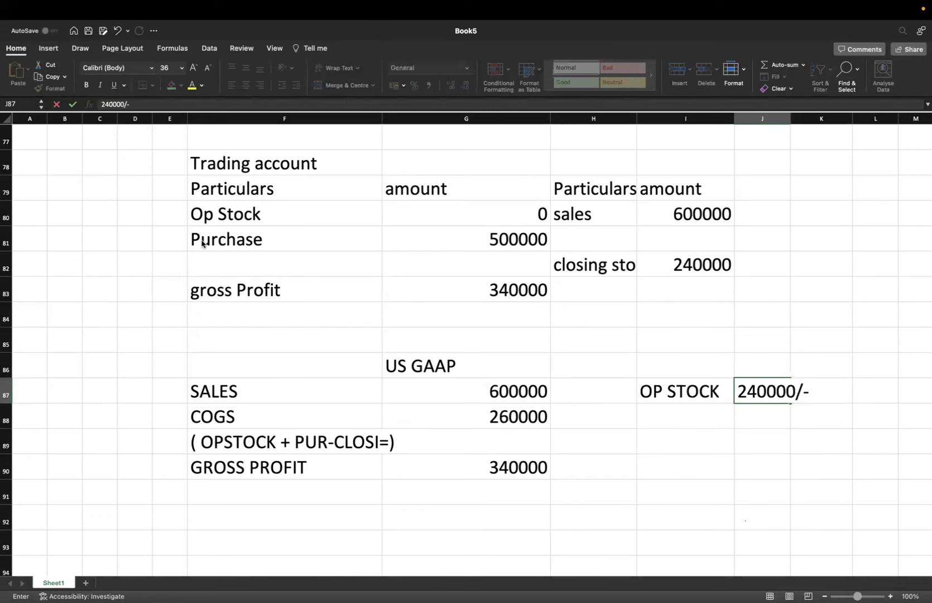
mouse_move(94, 2)
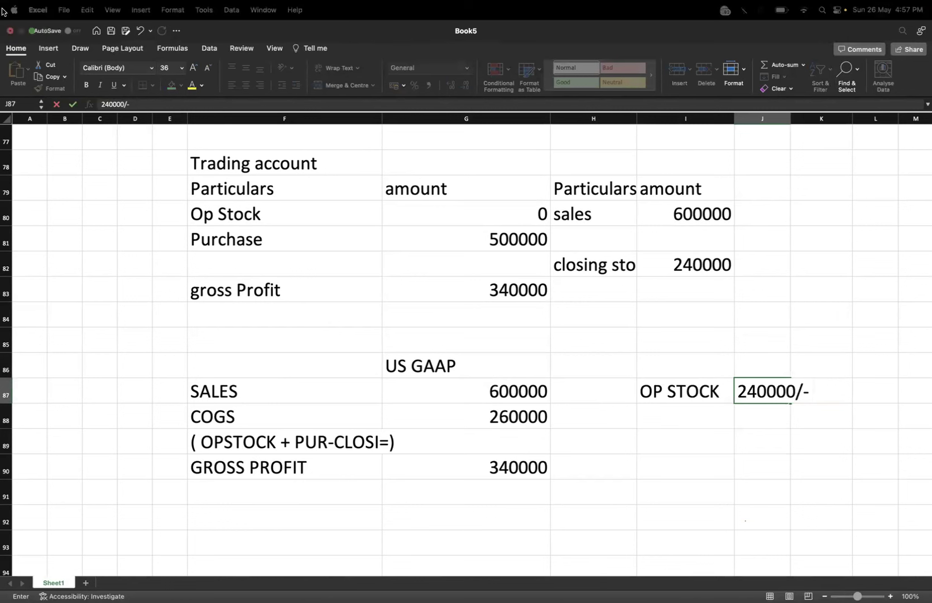
left_click(598, 360)
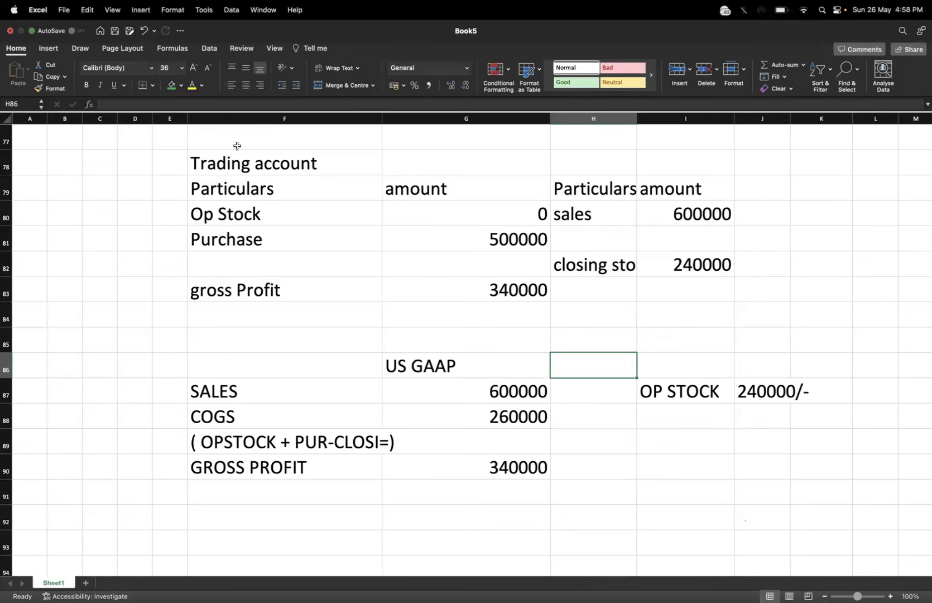
- Enter the label FAIR VALUE in F93, below the US GAAP gross profit section
left_click(478, 242)
key("Down")
key("Down")
key("Down")
key("Down")
key("Down")
key("Down")
key("Down")
key("Down")
key("Down")
key("Down")
key("Down")
key("Down")
key("Down")
key("Down")
key("Down")
key("Down")
key("Down")
key("Down")
key("Down")
key("Down")
key("Down")
key("Down")
left_click(317, 298)
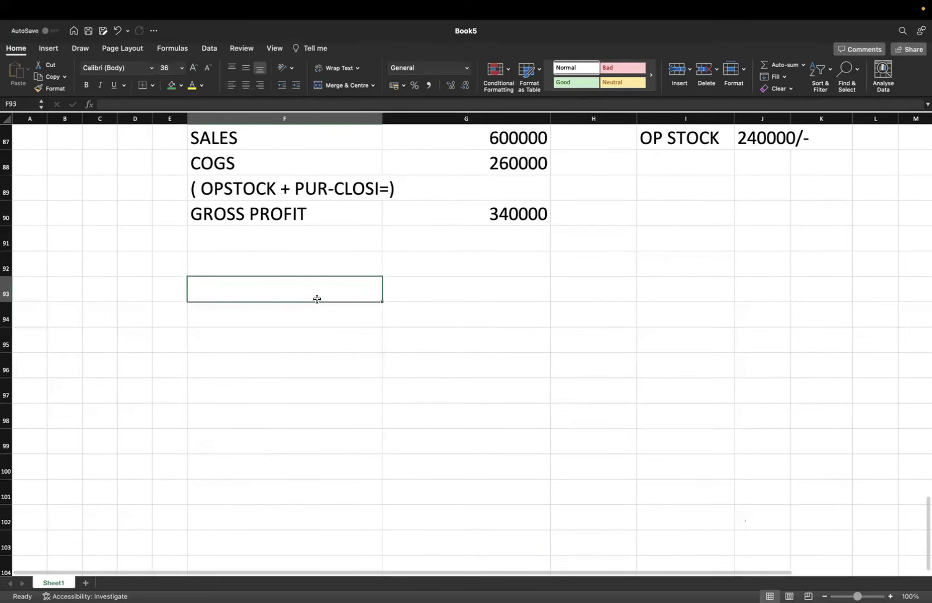
type("FAIR VAL")
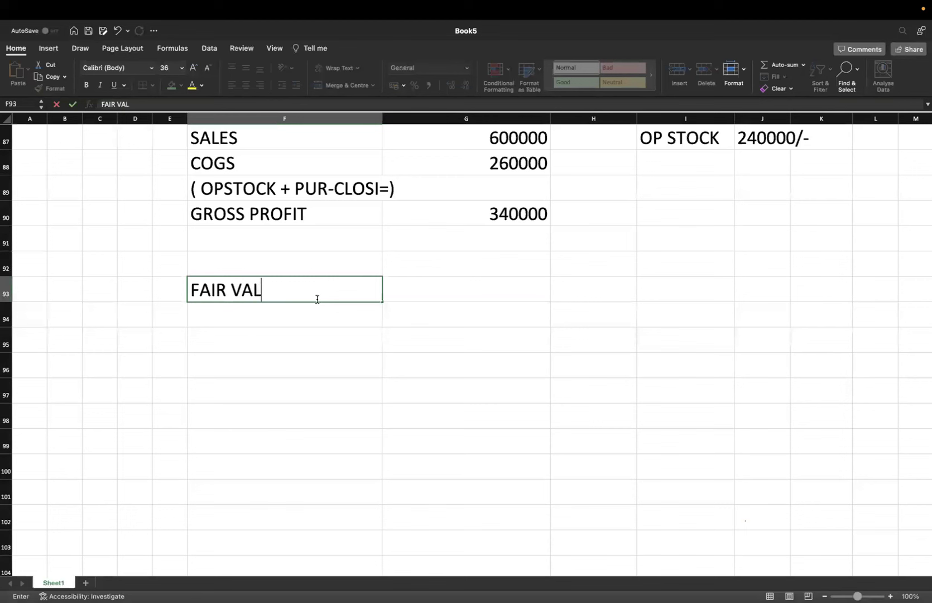
type("UE")
key("Return")
- Enter the label LESS: DISPOSAL COST in E94, under the fair value row
left_click(160, 317)
type("L")
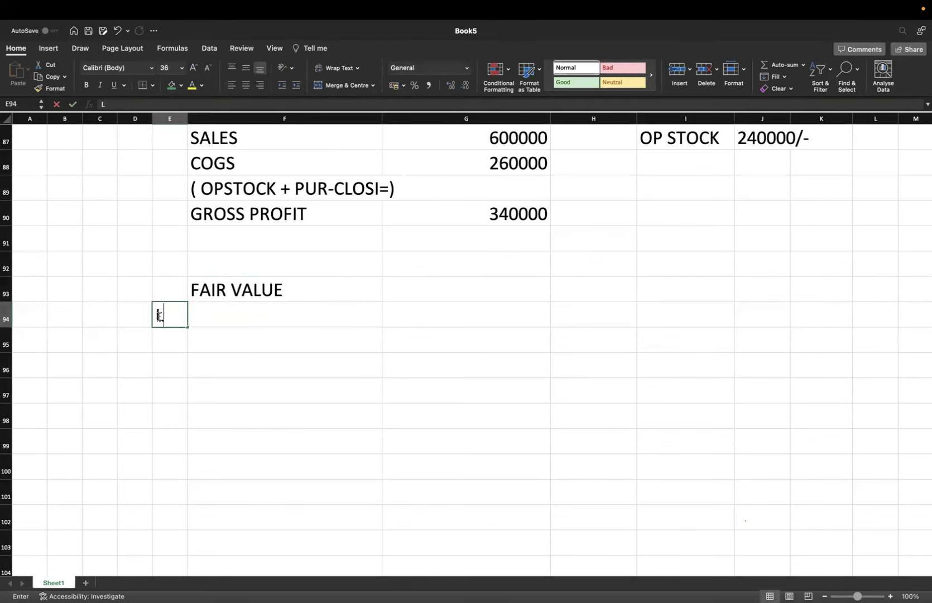
type("ESS: ")
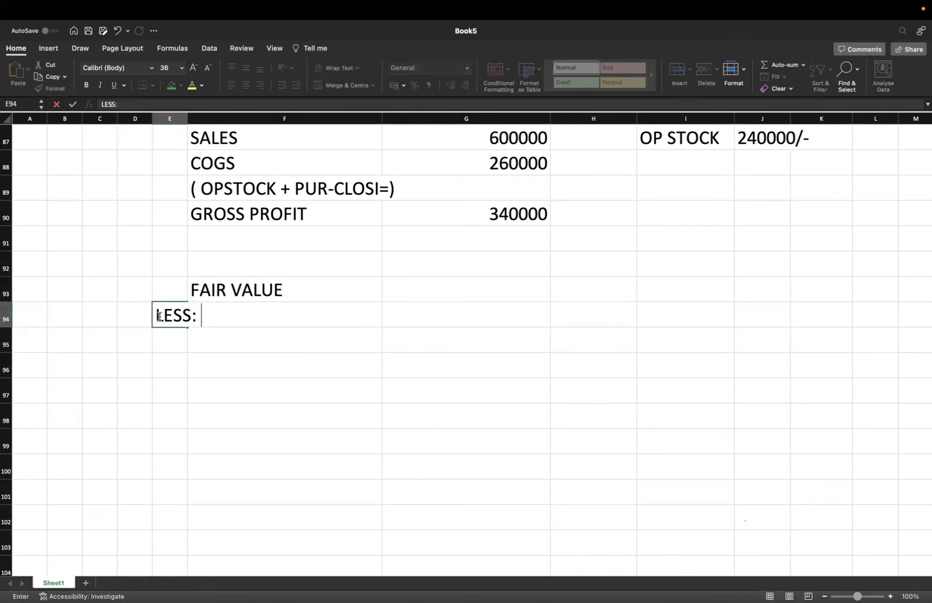
type("DISPOSA")
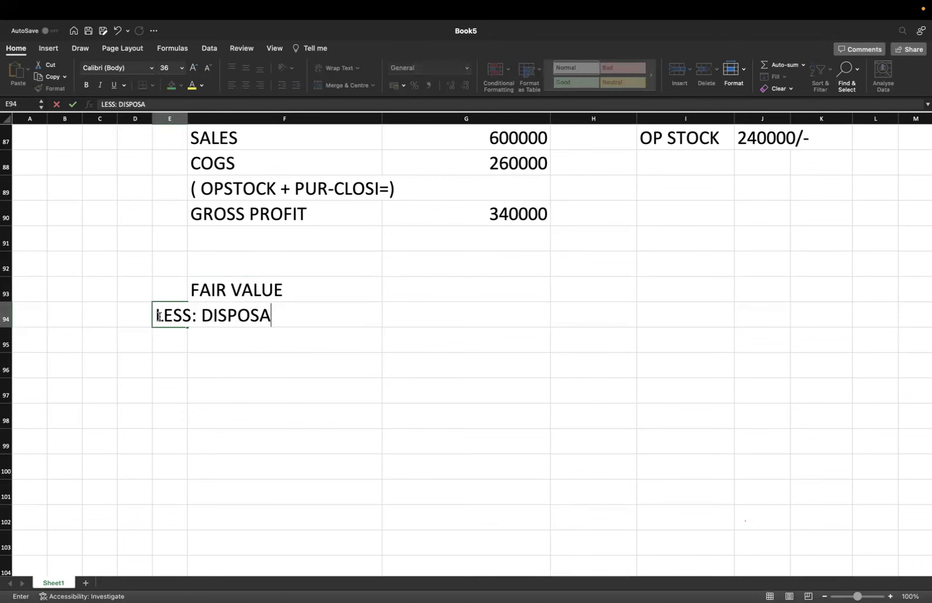
type("L COST")
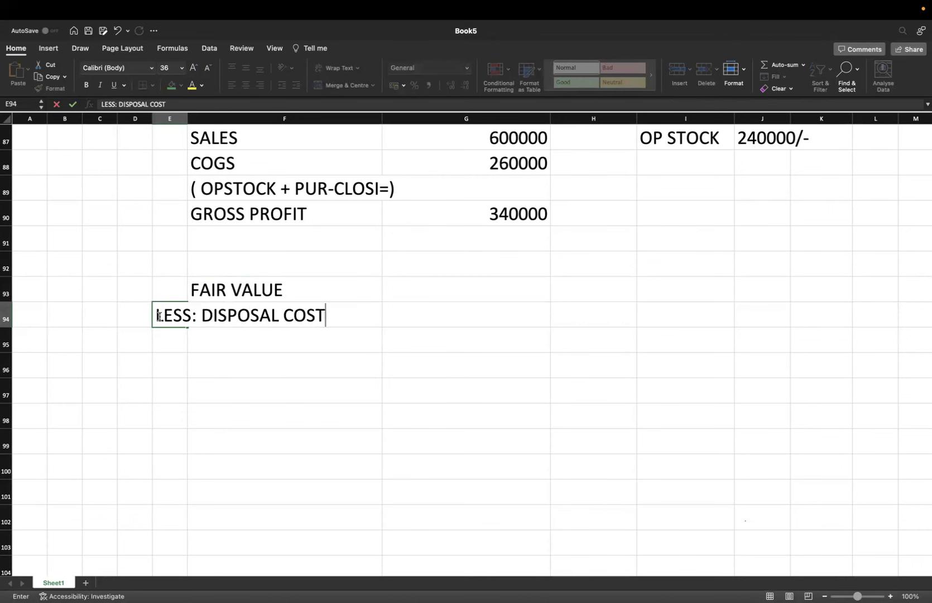
left_click(408, 345)
- Enter GOODS in G93 and its fair value of 80000 in H93
left_click(435, 300)
type("GOODS")
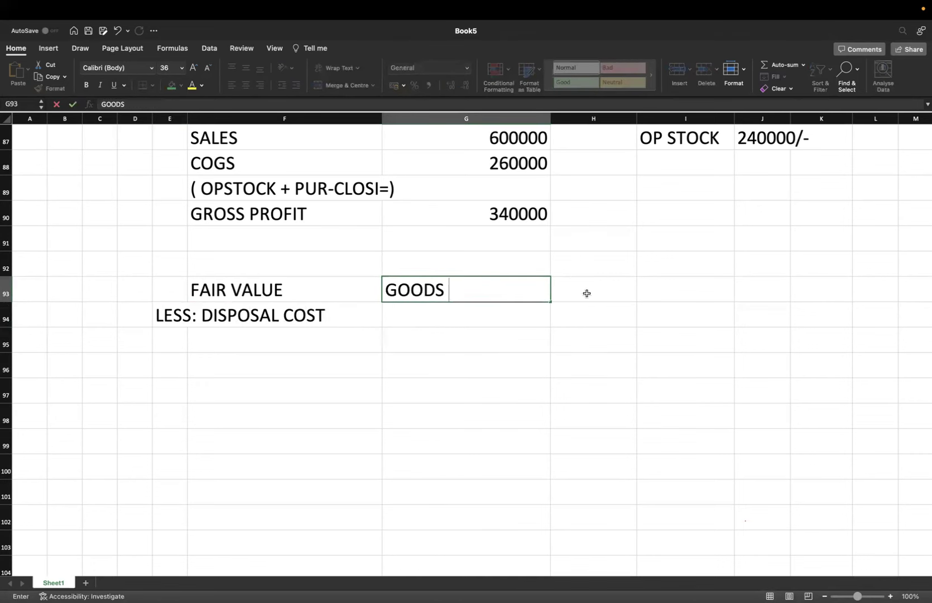
left_click(586, 294)
type("80000")
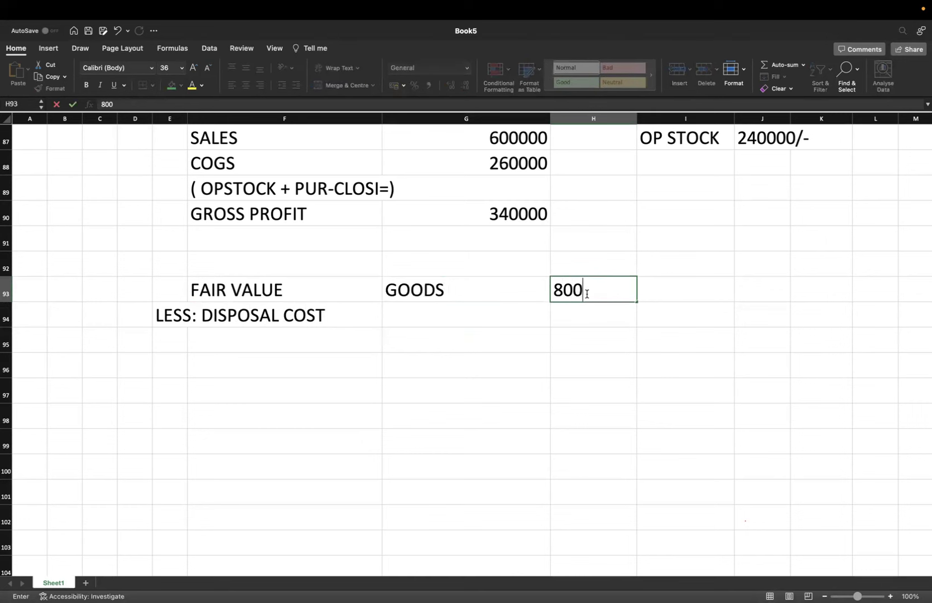
left_click(529, 315)
left_click(600, 287)
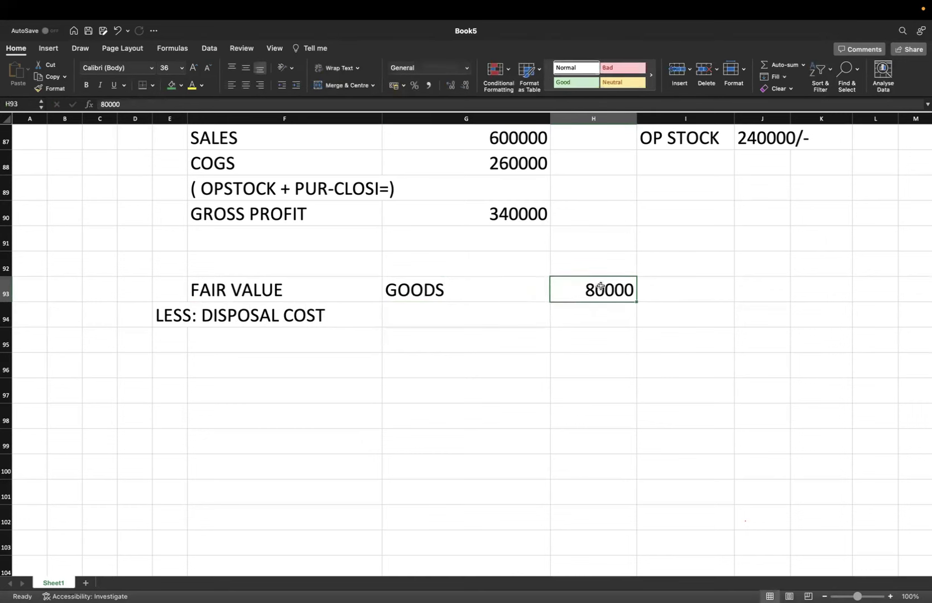
- Enter the disposal cost description 2% COMMISSION in G94
left_click(529, 303)
type("2% C")
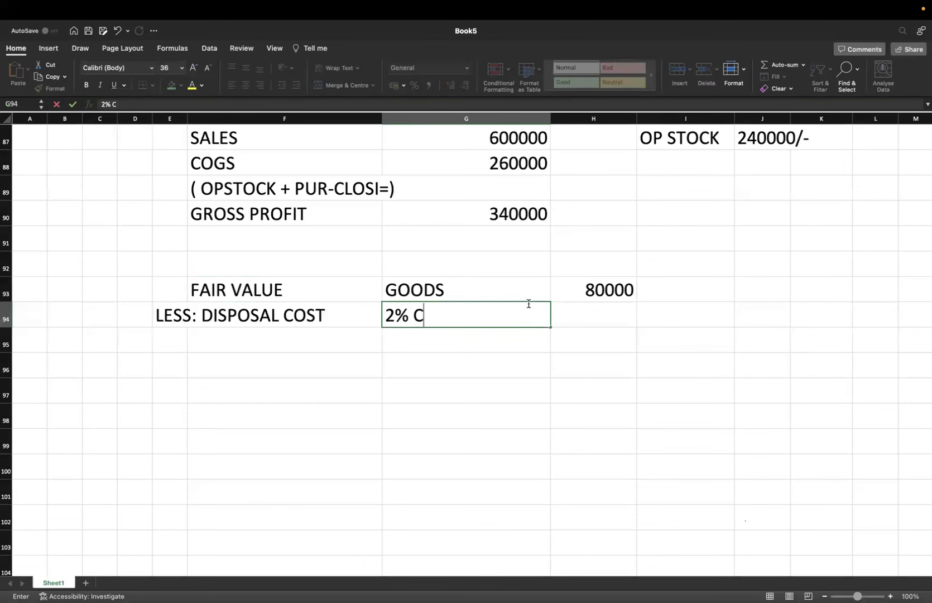
type("OMMISSION")
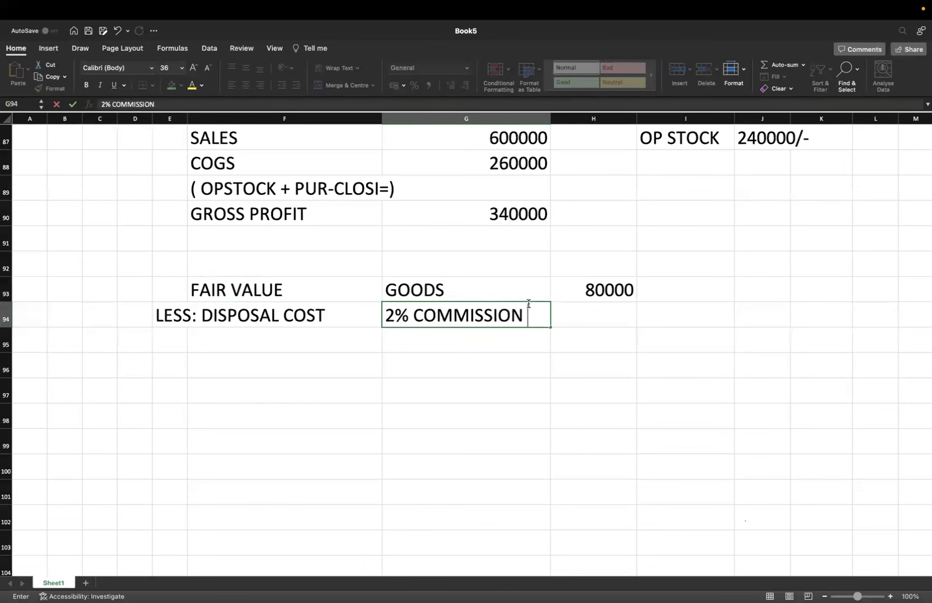
left_click(591, 360)
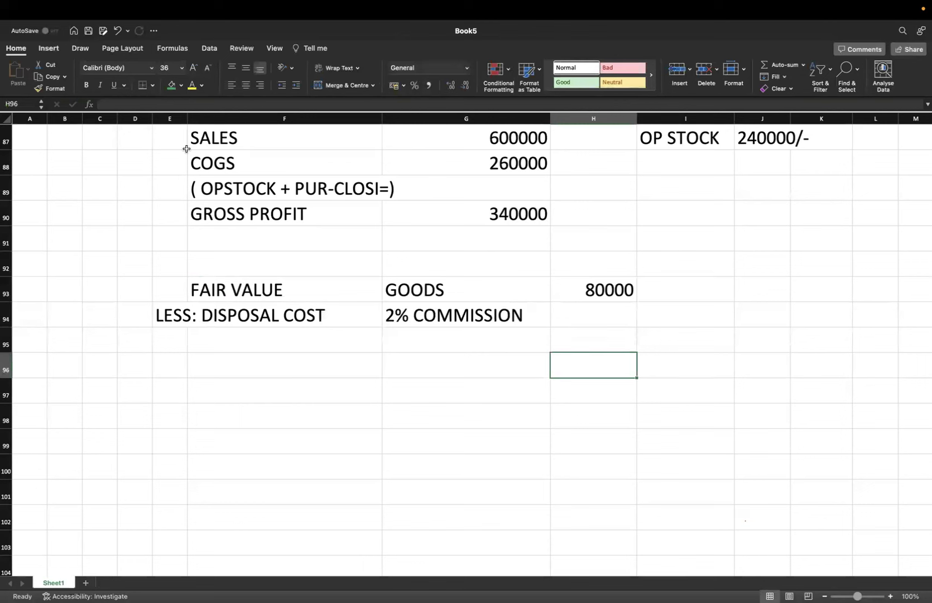
left_click(545, 339)
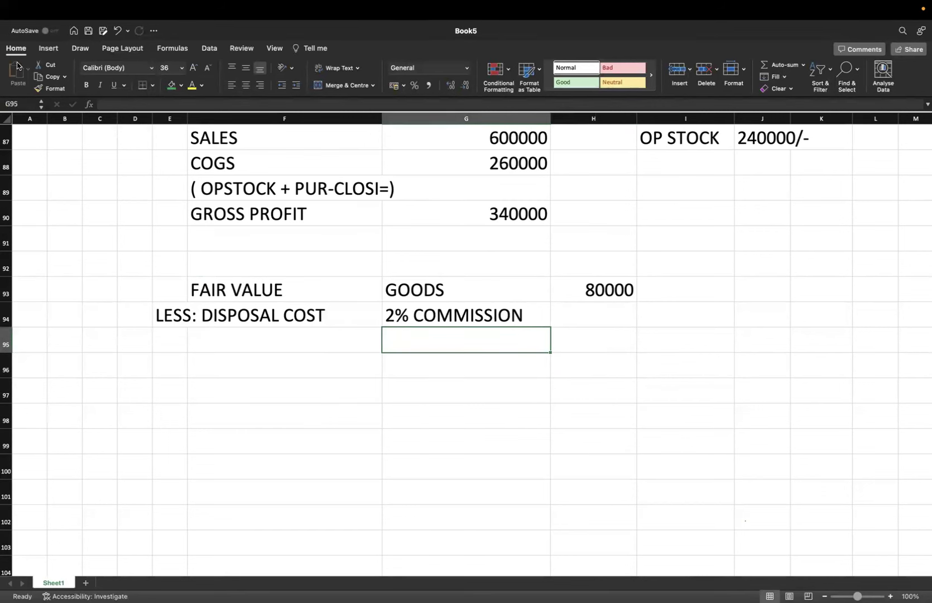
left_click(608, 346)
type("=800")
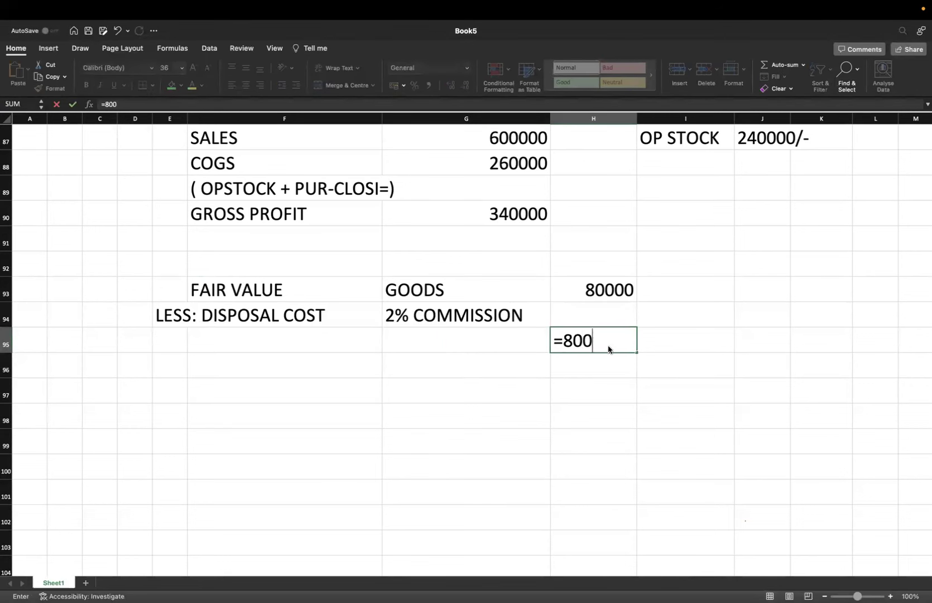
left_click(593, 389)
- Calculate the fair value less the 2% commission in H95 with the formula =80000*.98
left_click(589, 340)
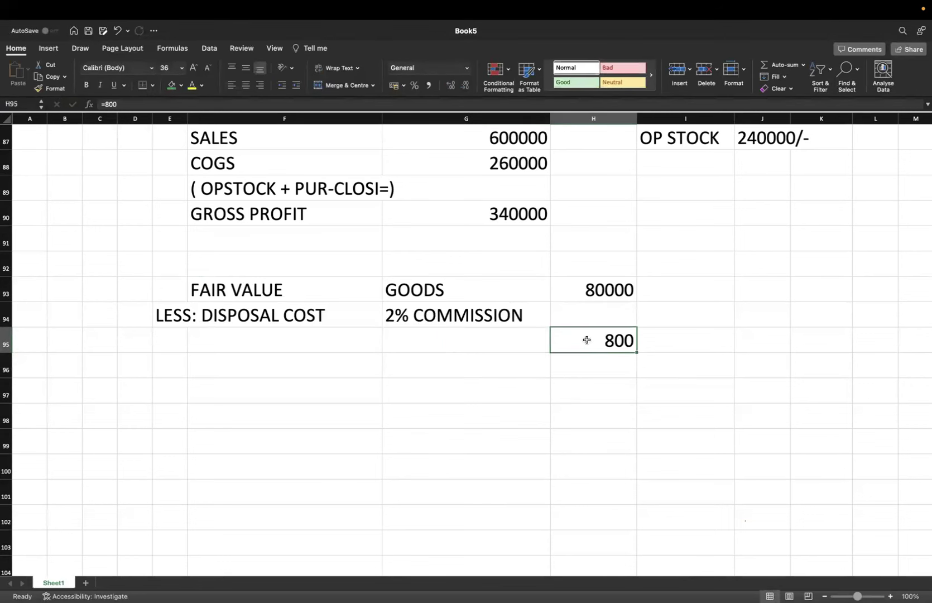
type("=80000")
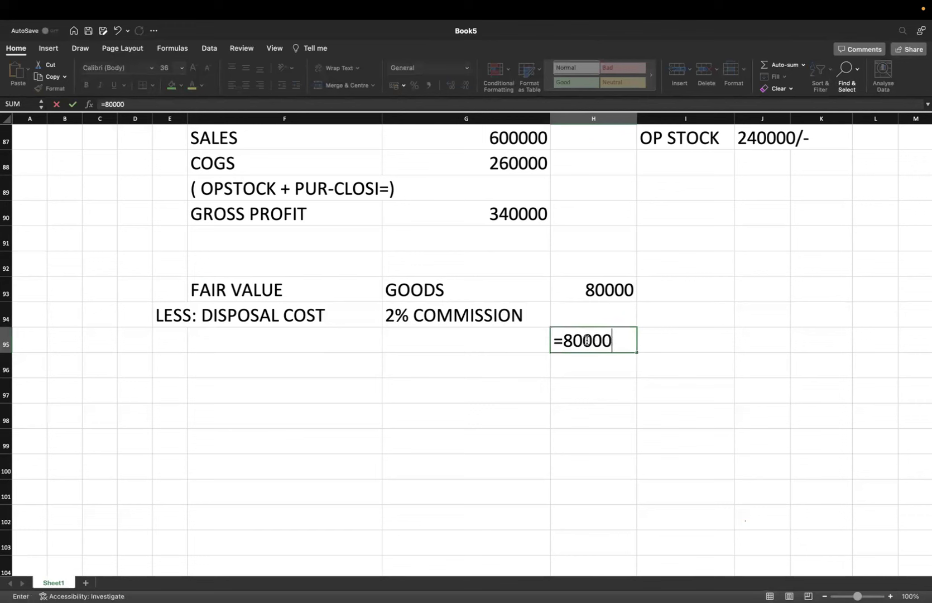
type("*.98")
key("Return")
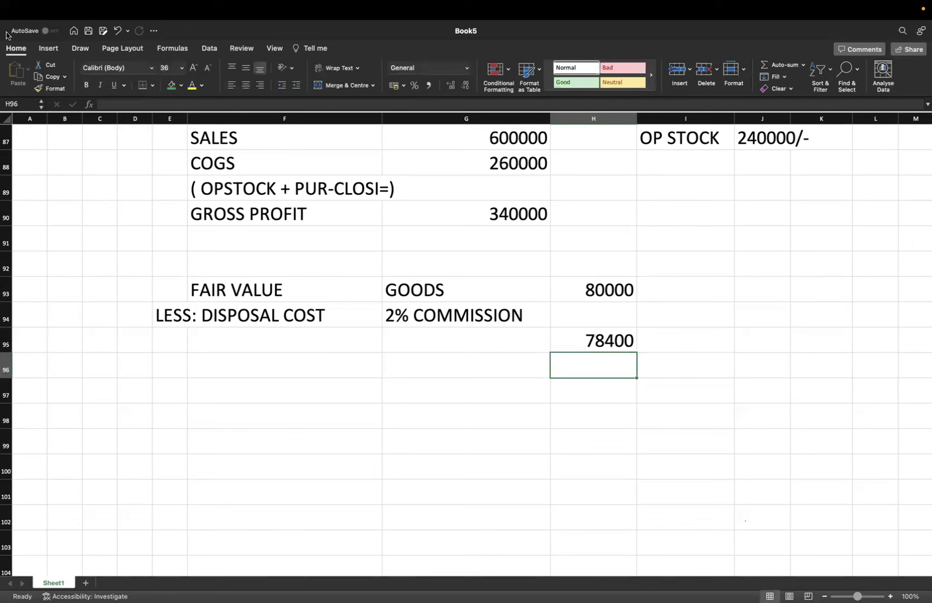
left_click(466, 342)
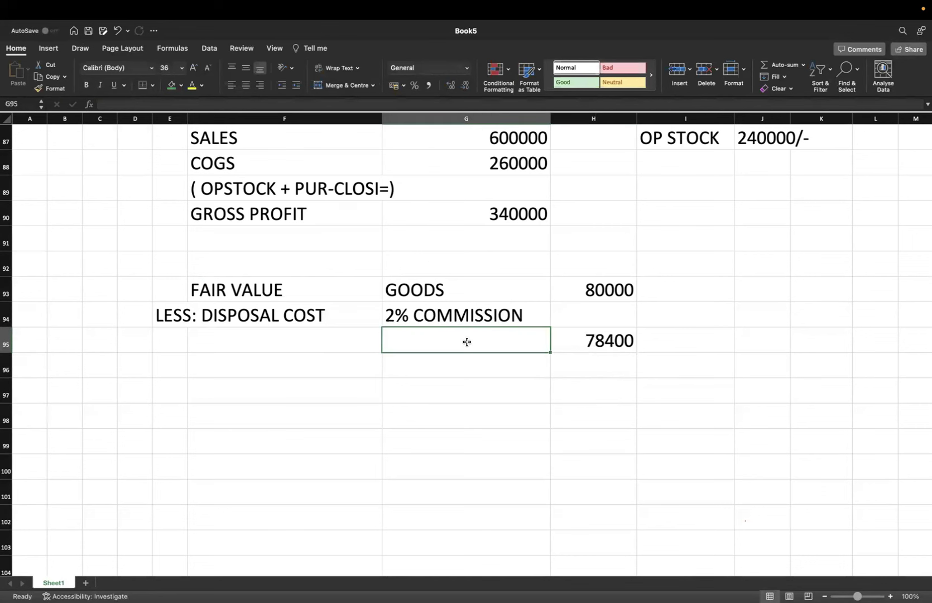